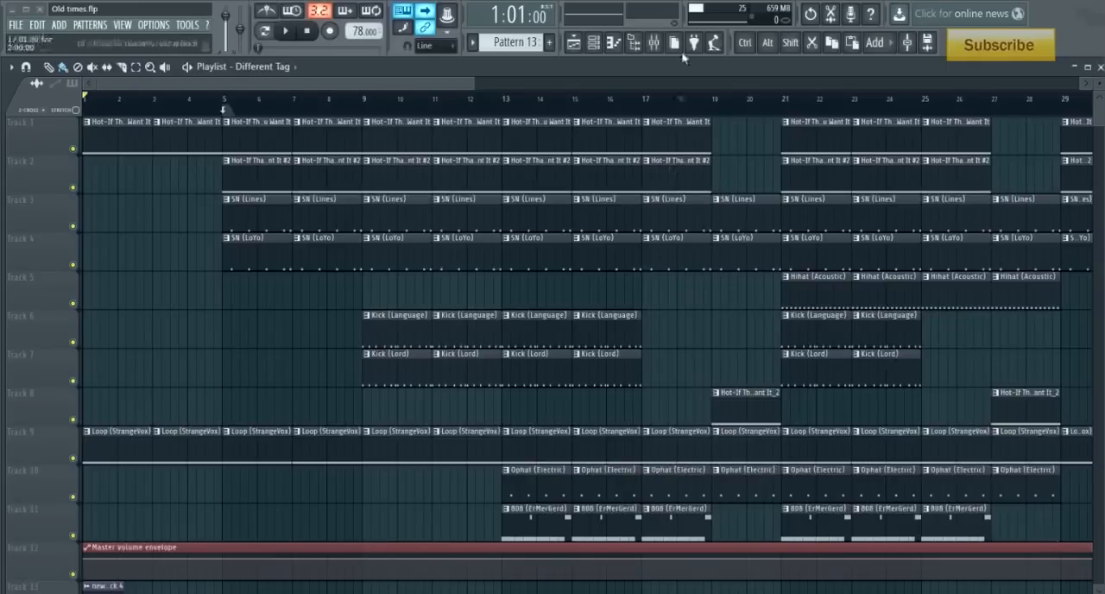
- Play through the arrangement while showing all channels in the channel rack and switching to Pattern 1
click(286, 32)
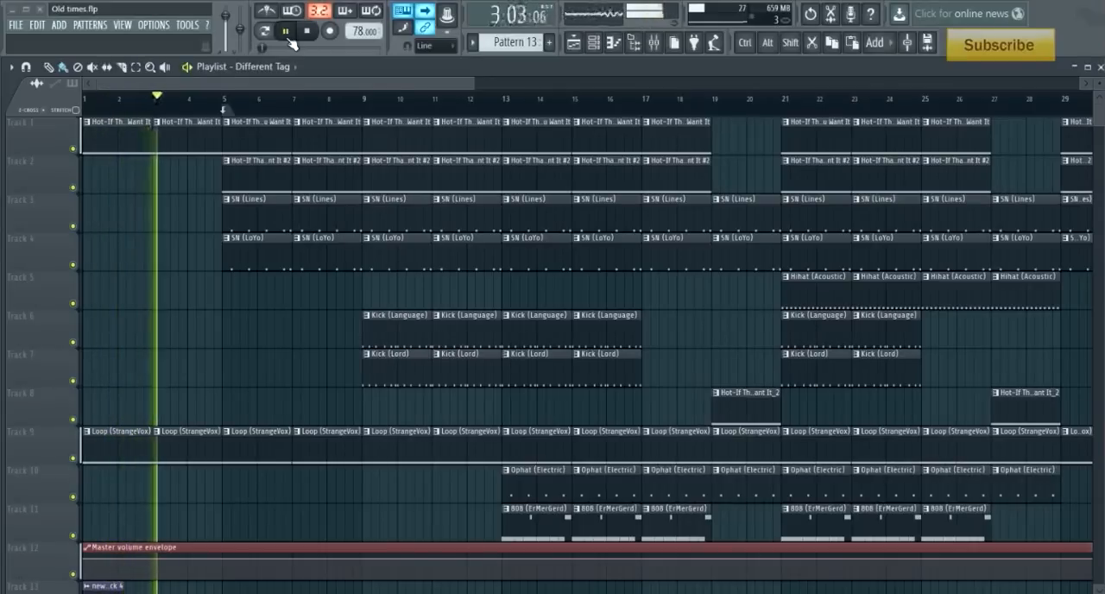
click(611, 50)
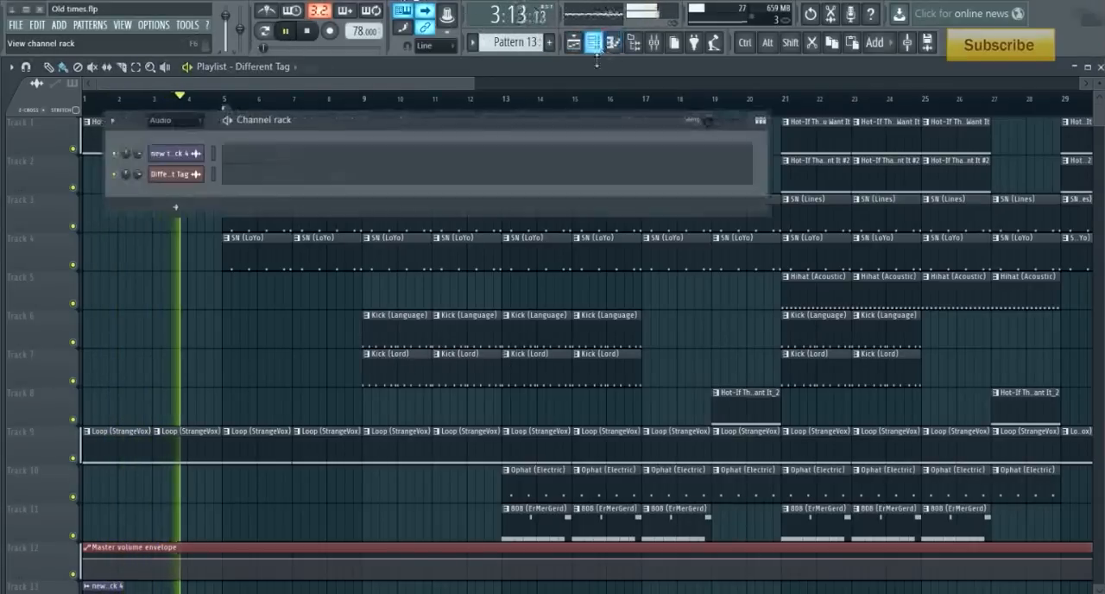
click(187, 123)
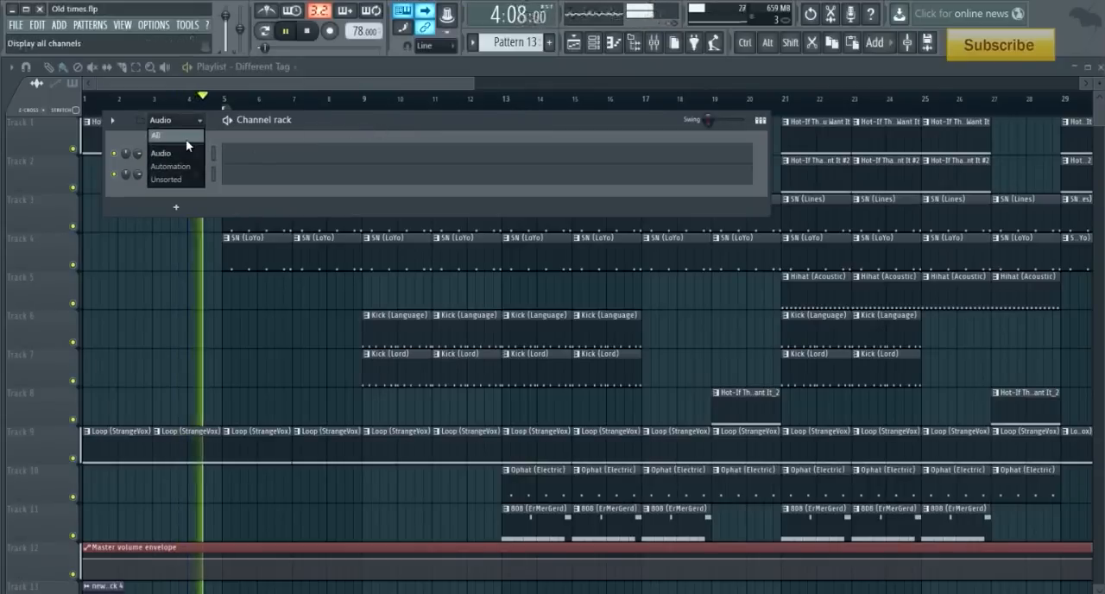
click(184, 136)
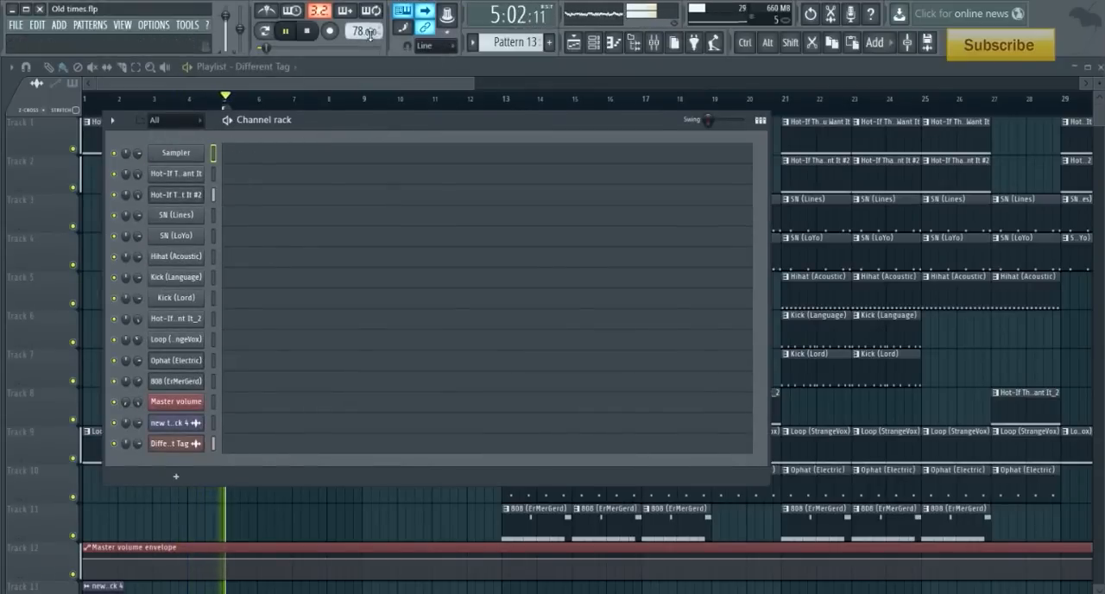
drag(498, 41, 524, 78)
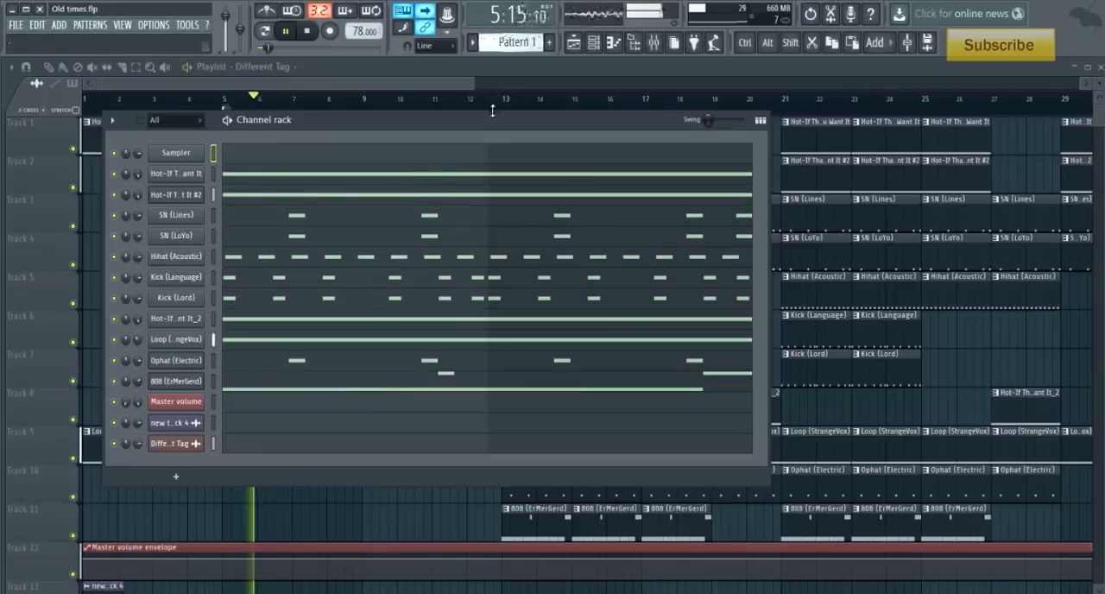
click(458, 76)
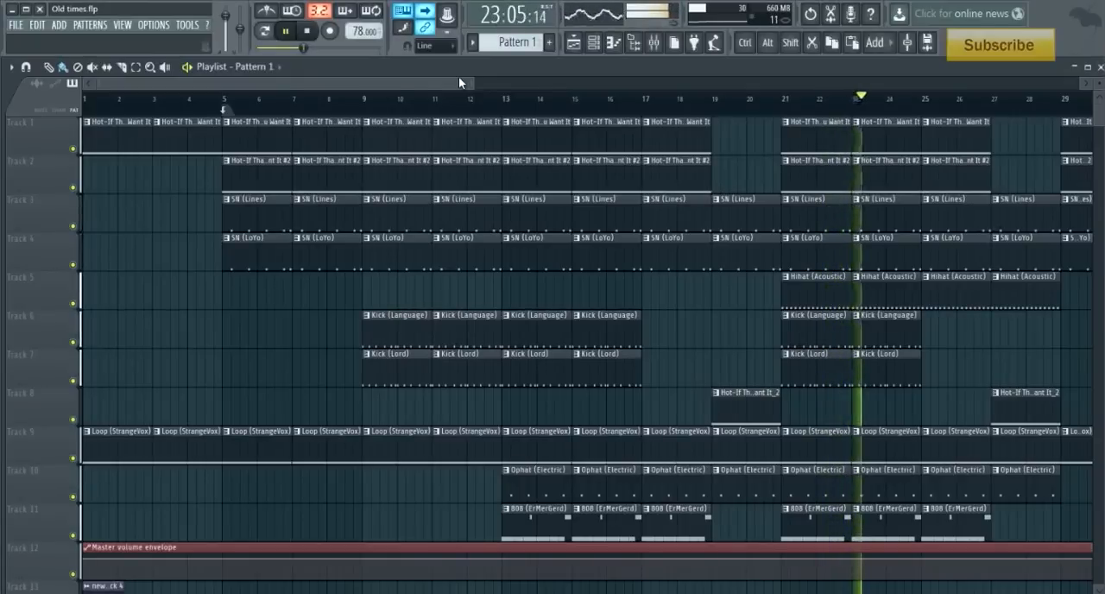
key(space)
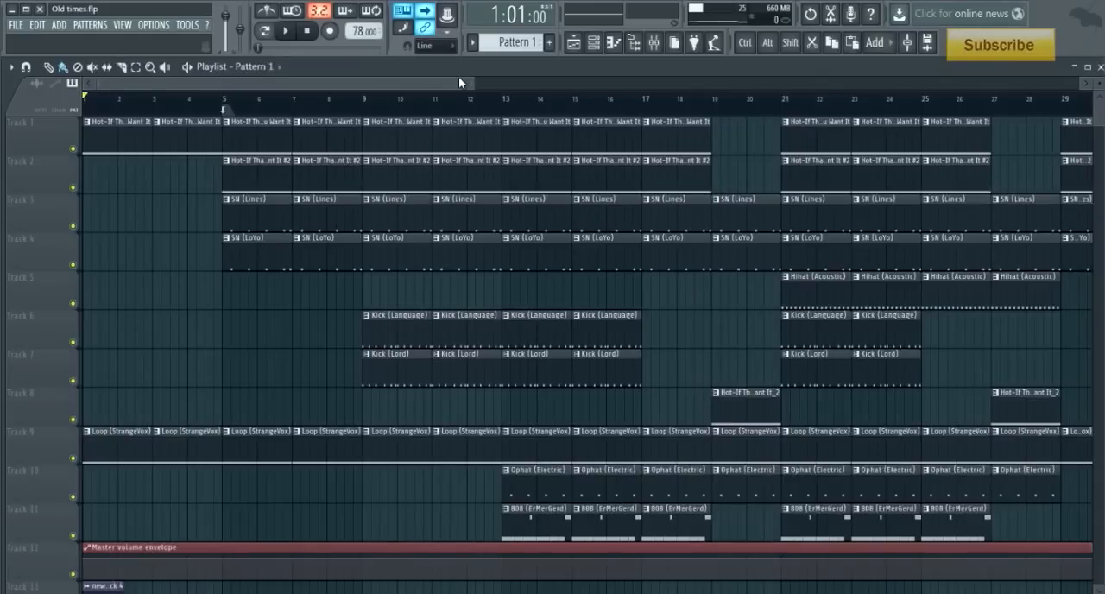
- View the sampler settings of the first "Hot-If That's The Way You Want It" channel and its linked mixer track
click(594, 42)
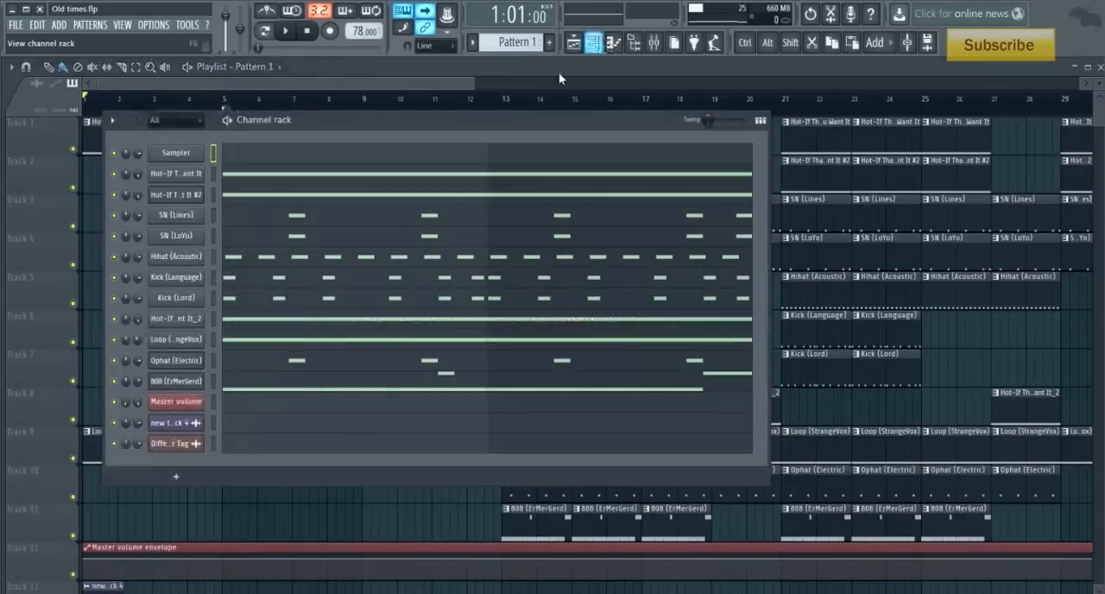
click(175, 175)
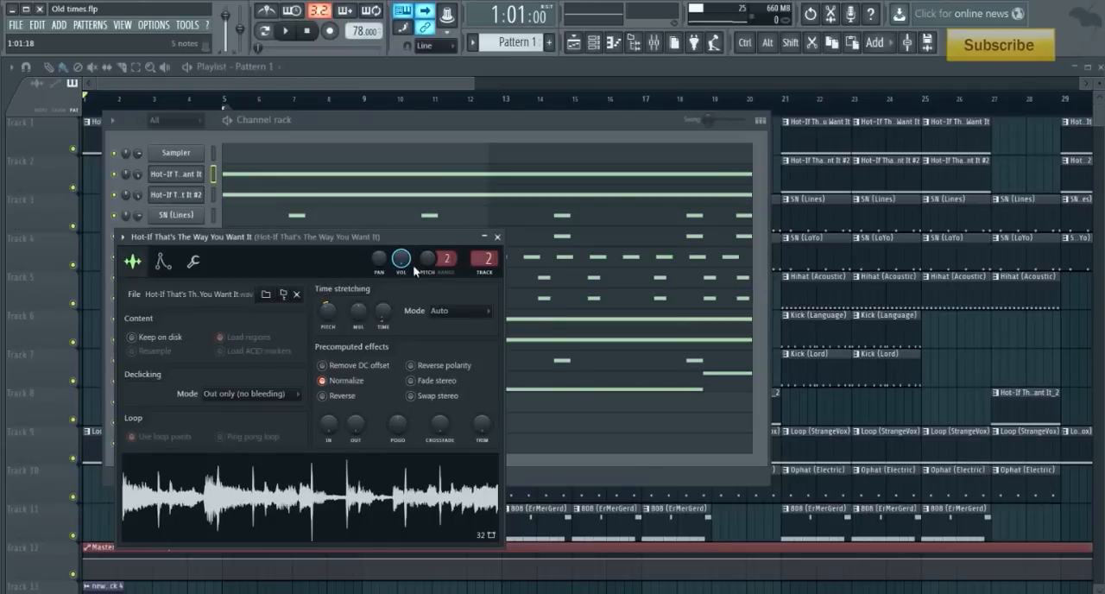
click(654, 43)
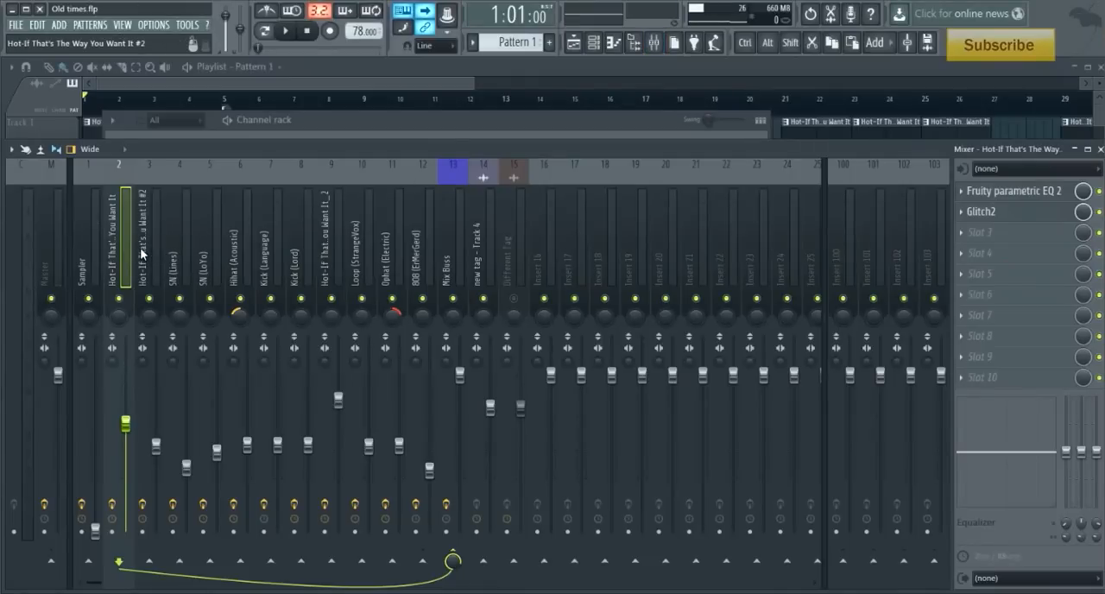
- Examine the effects on the Sampler, first sample and Master mixer tracks, including the audio held in Edison
click(86, 255)
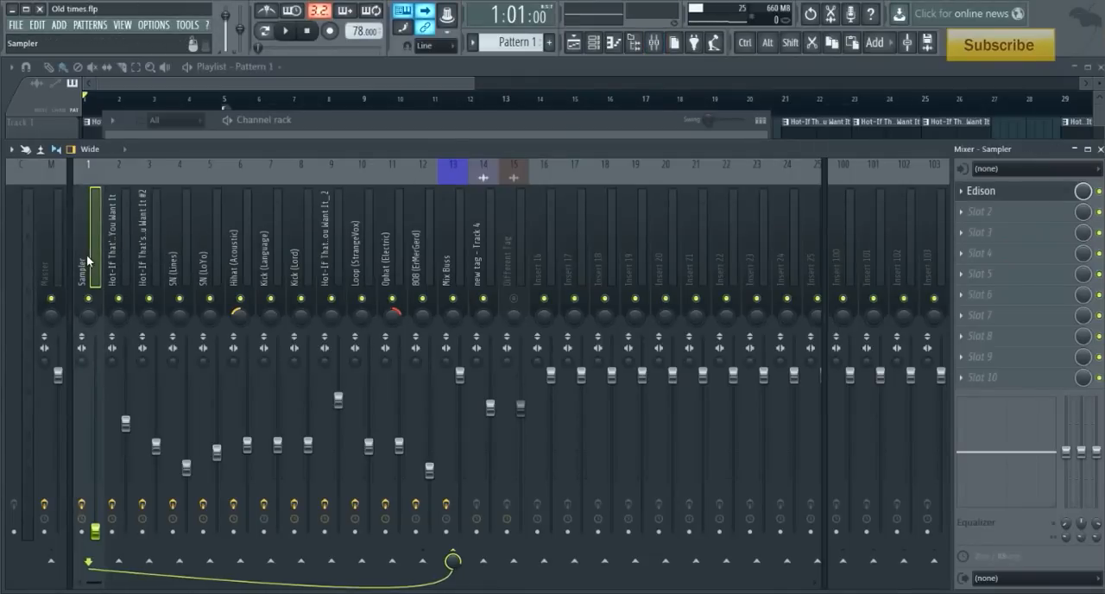
click(60, 254)
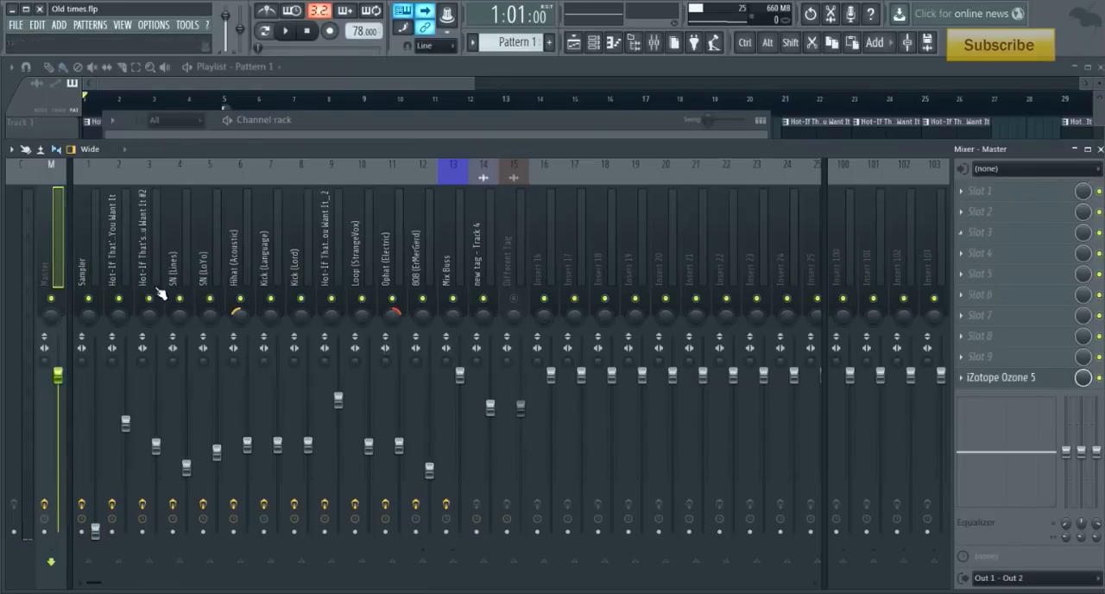
click(94, 256)
click(1033, 193)
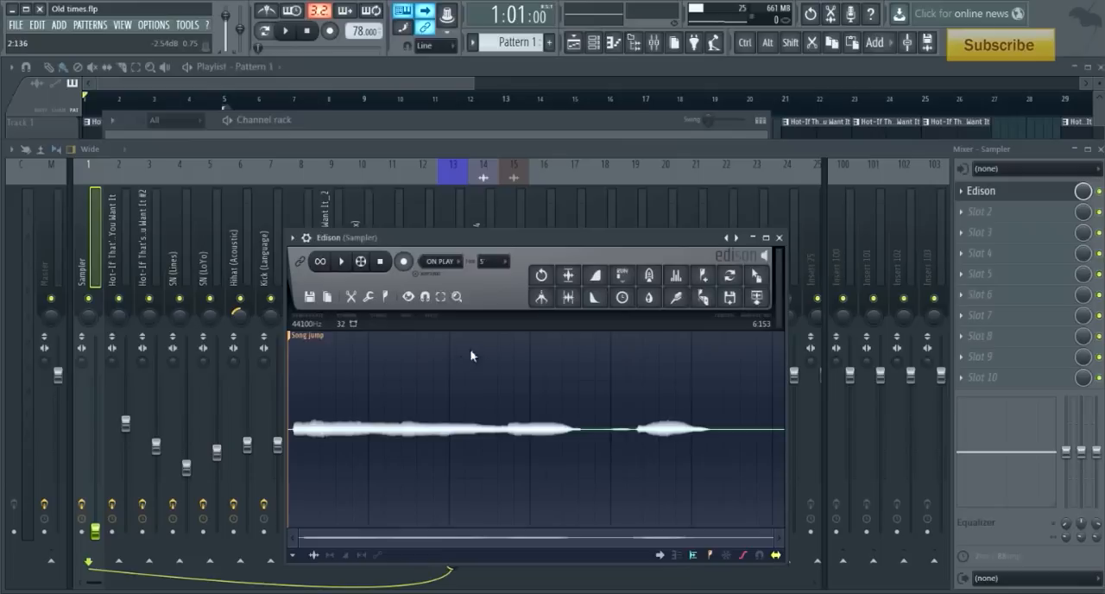
click(778, 237)
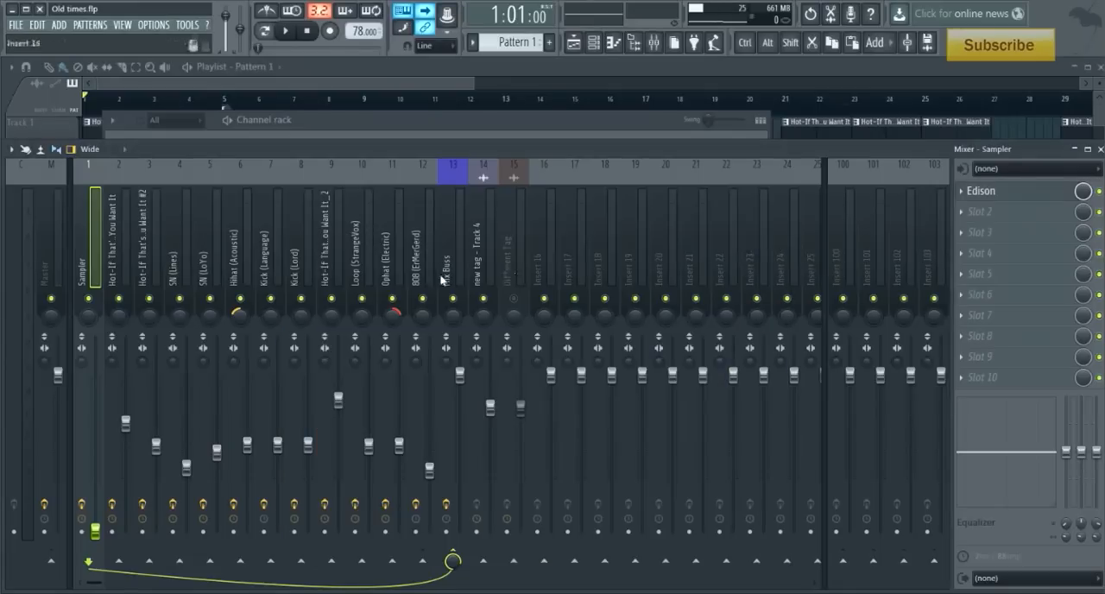
click(112, 257)
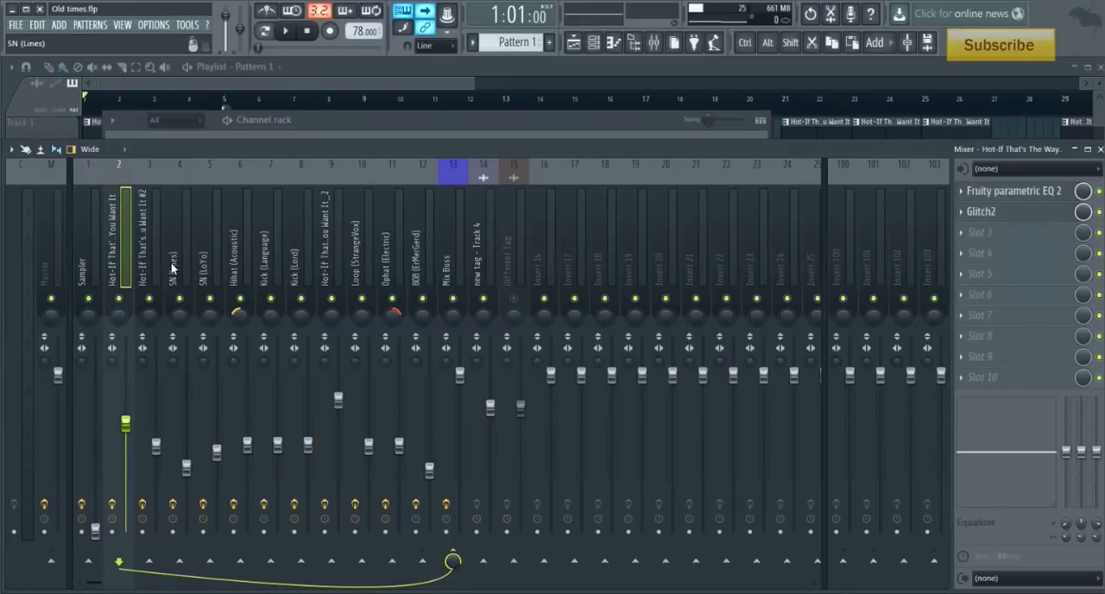
click(85, 250)
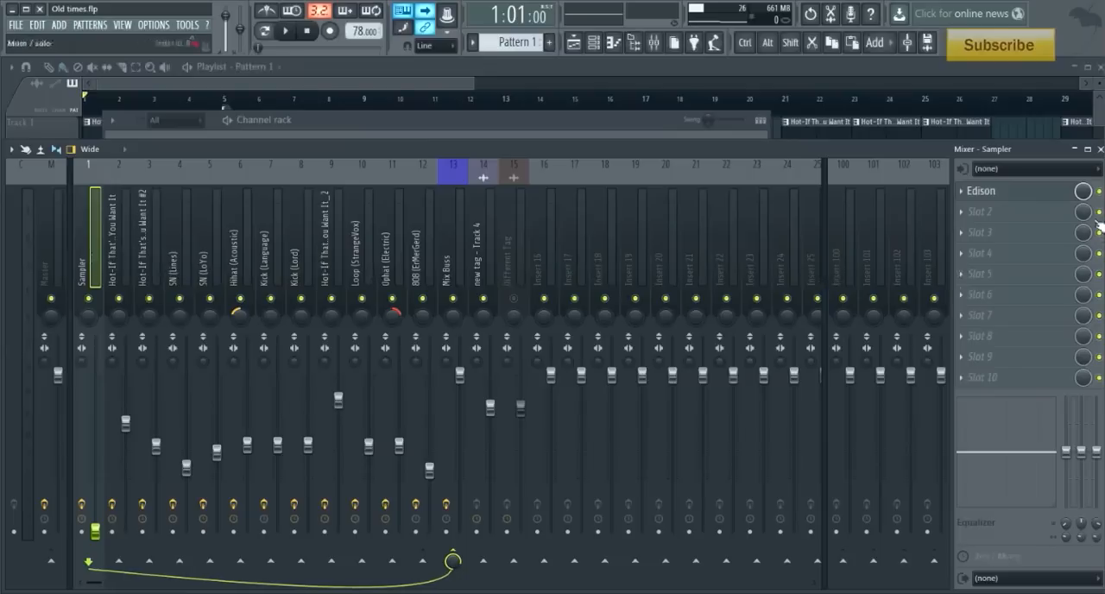
click(1019, 198)
click(55, 228)
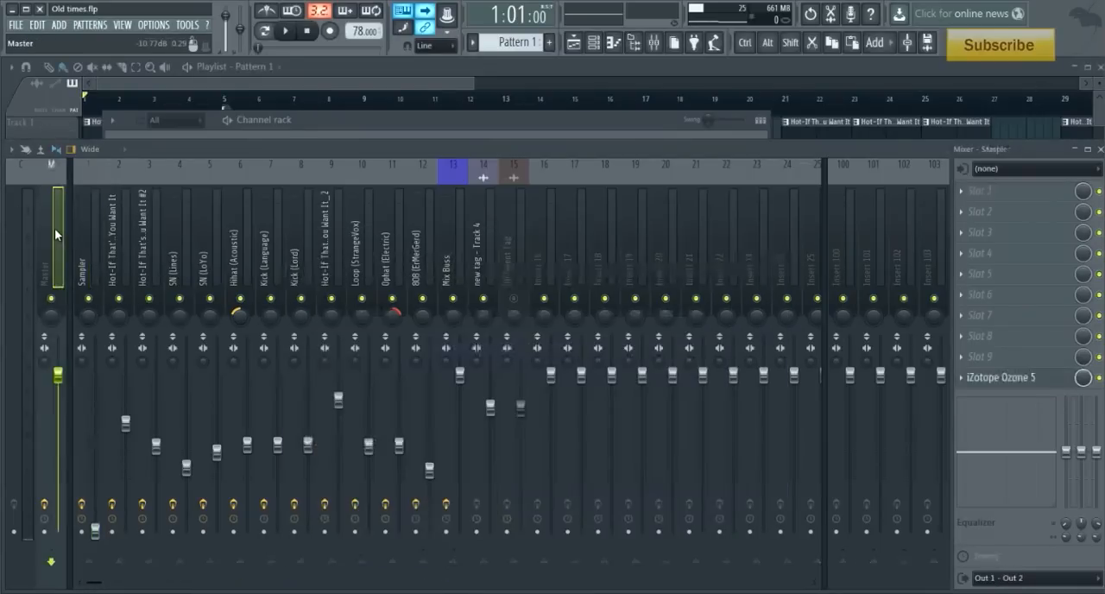
- Solo the first "Hot-If That's The Way You Want It" channel in the channel rack
click(350, 119)
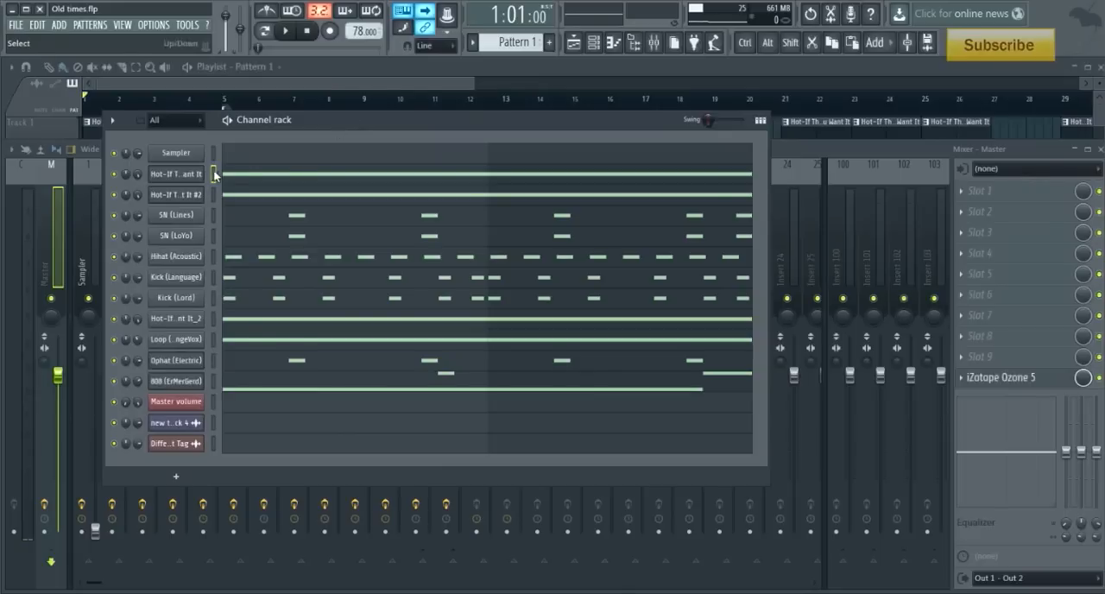
right_click(120, 177)
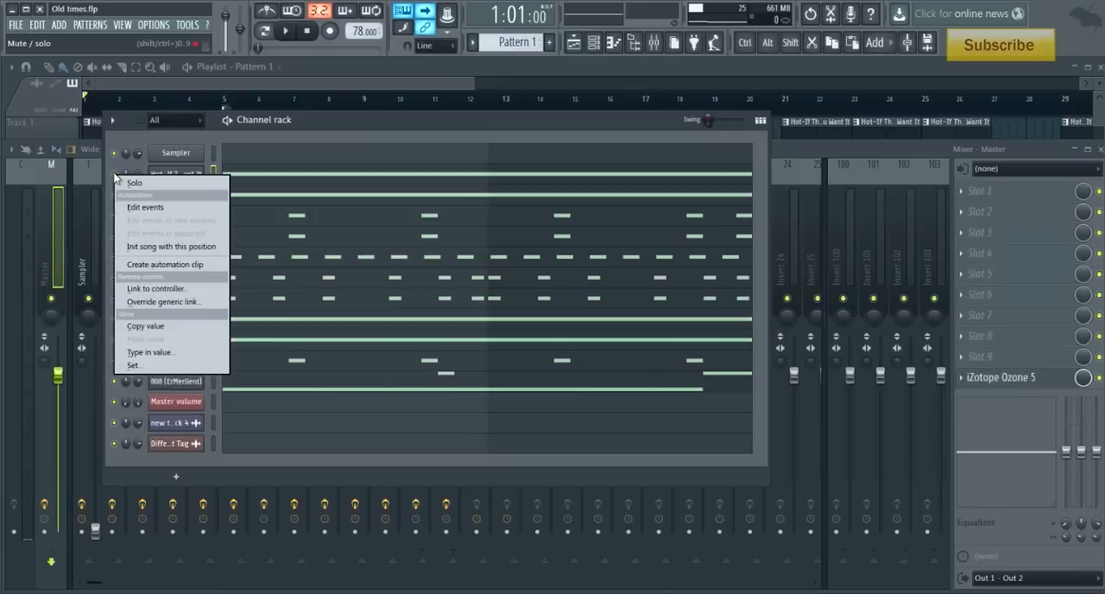
click(128, 180)
- Examine the Normalize setting and the stretch time choices in the soloed sample's channel settings
click(173, 174)
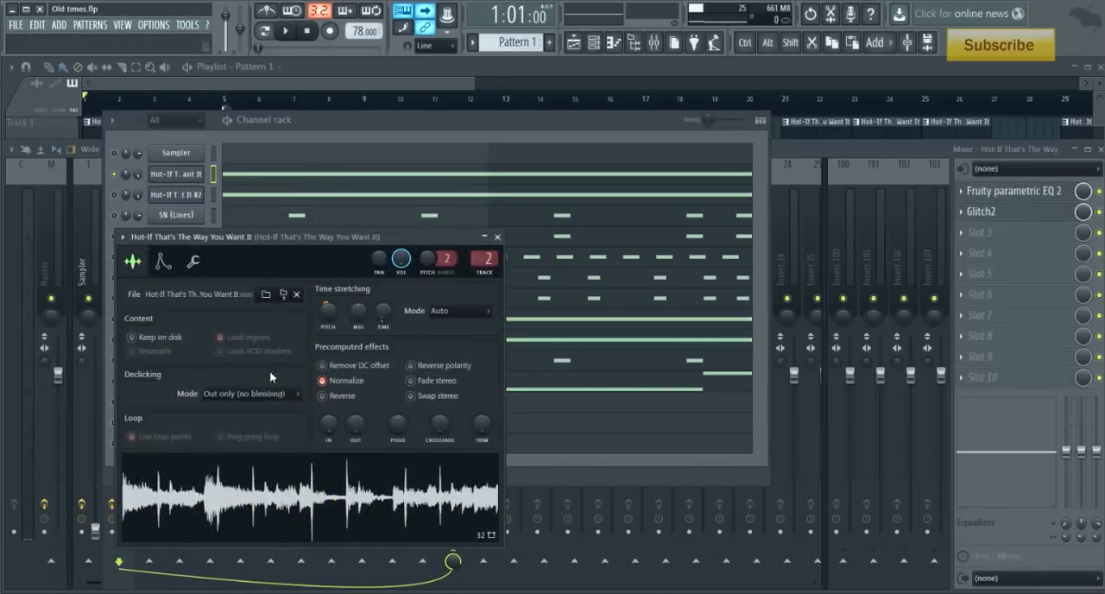
click(324, 381)
click(327, 382)
click(381, 312)
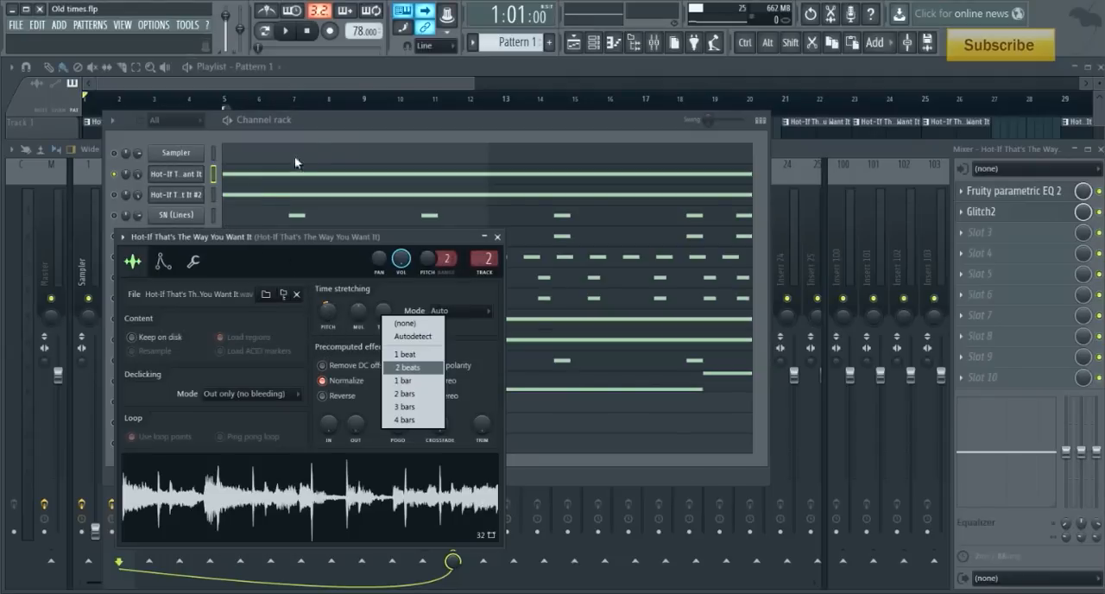
- Change playback to pattern mode and audition the soloed sample channel with the mixer in view
click(321, 122)
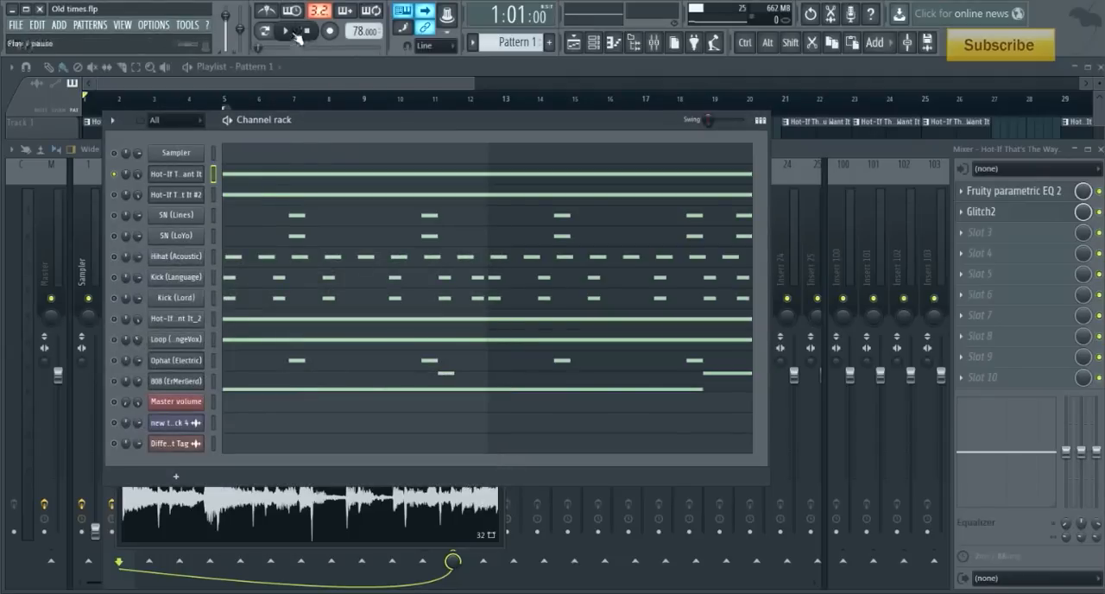
click(363, 103)
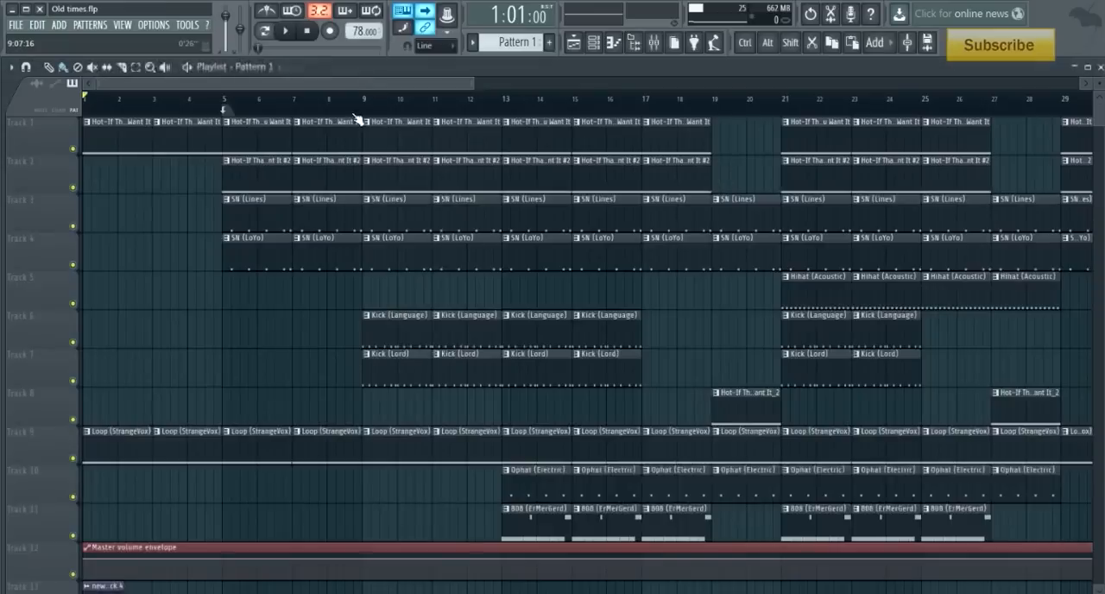
click(654, 45)
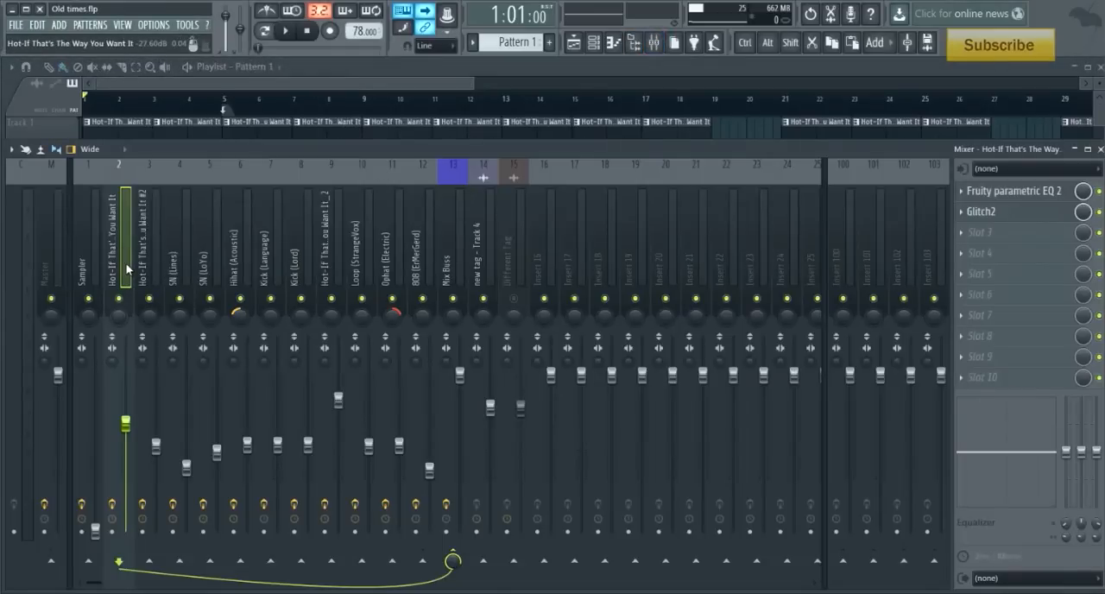
click(264, 31)
click(286, 30)
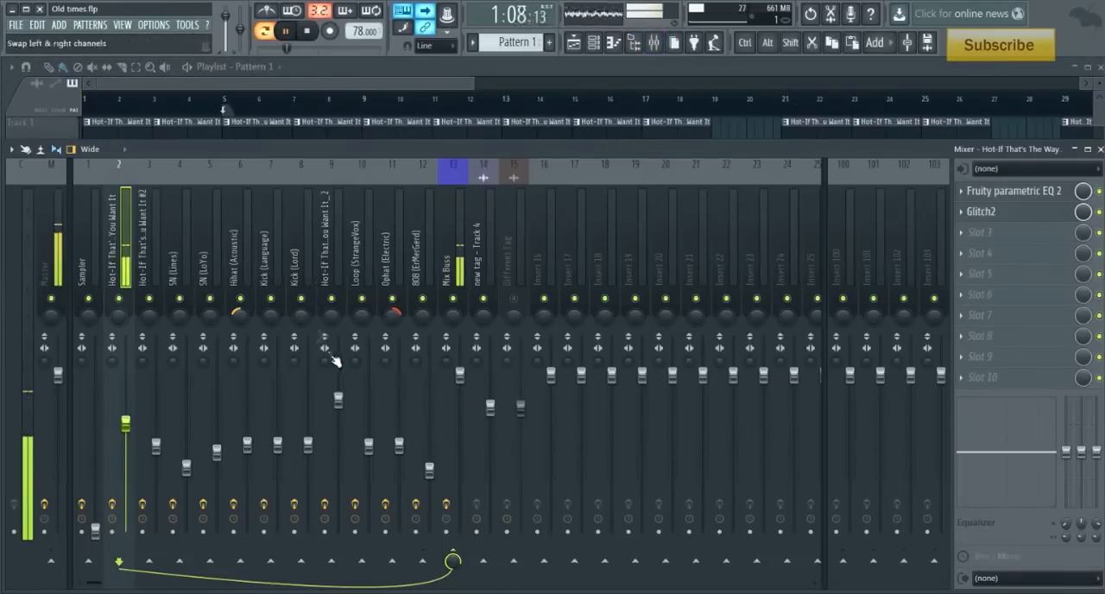
click(308, 34)
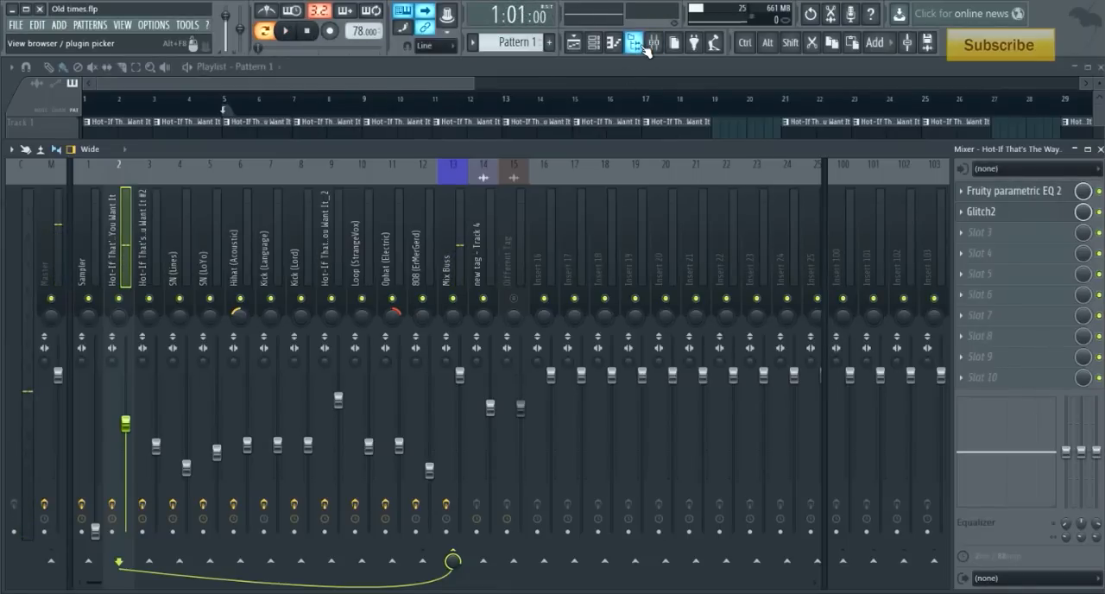
- Review the stretch time lengths and the stretching mode choices in the soloed sample's settings, leaving the mode on Auto
click(604, 45)
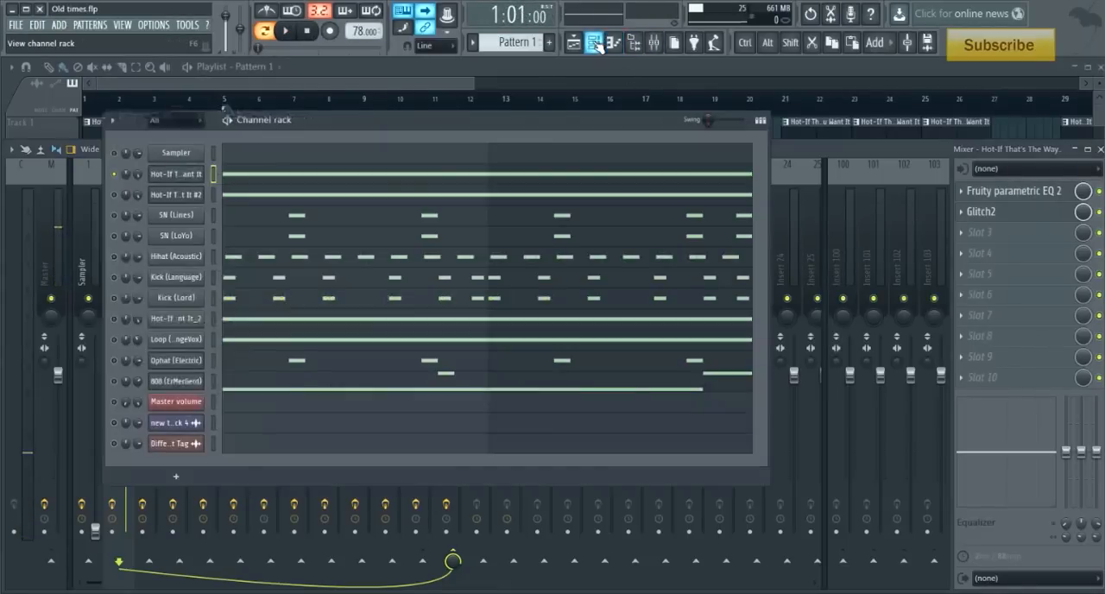
click(195, 177)
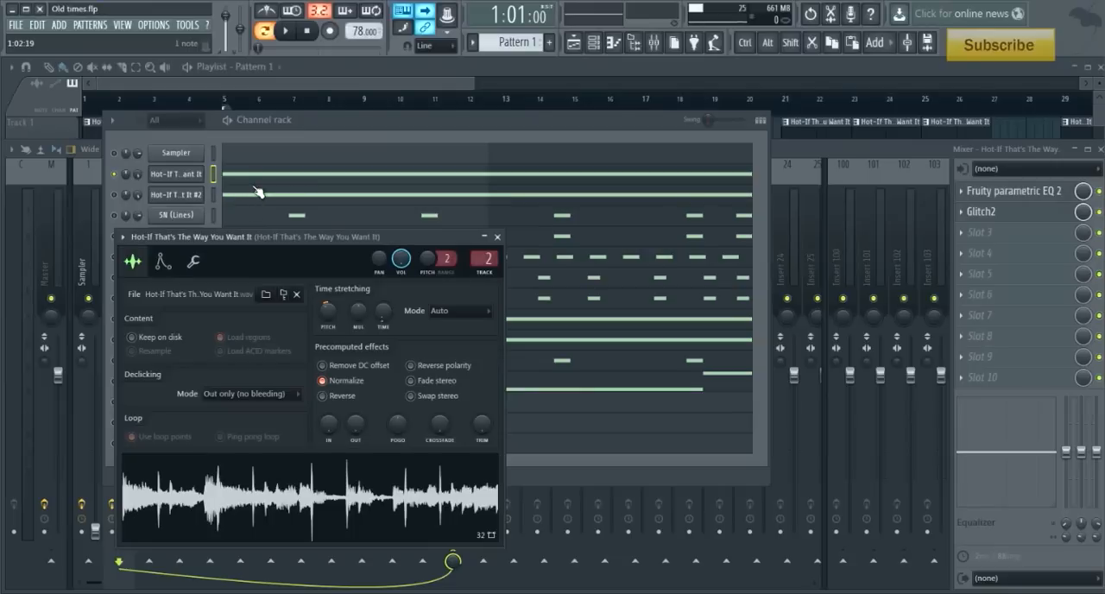
right_click(389, 322)
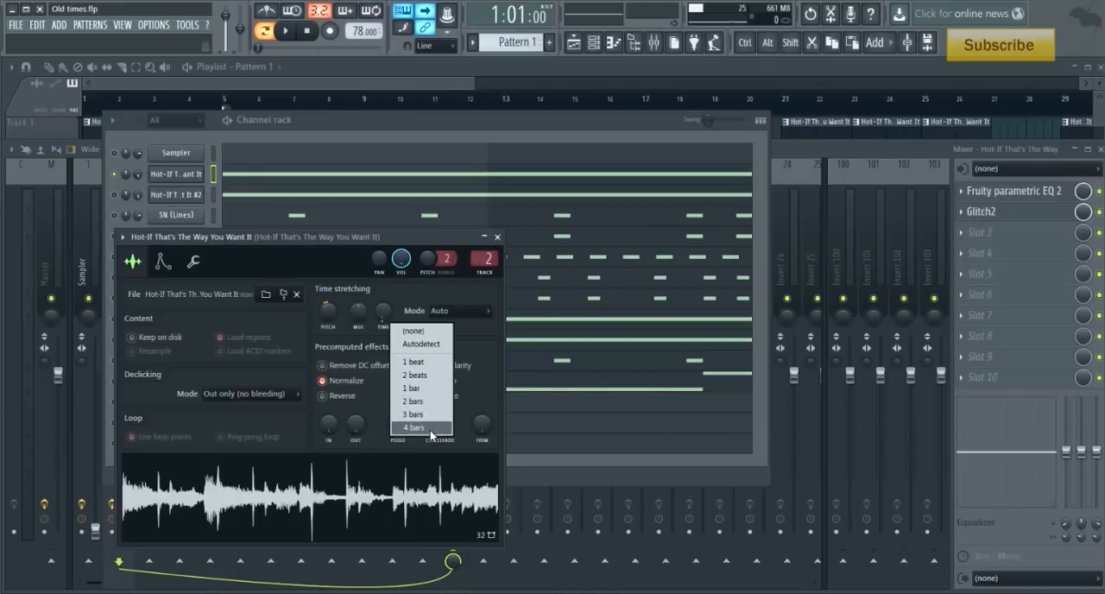
click(479, 320)
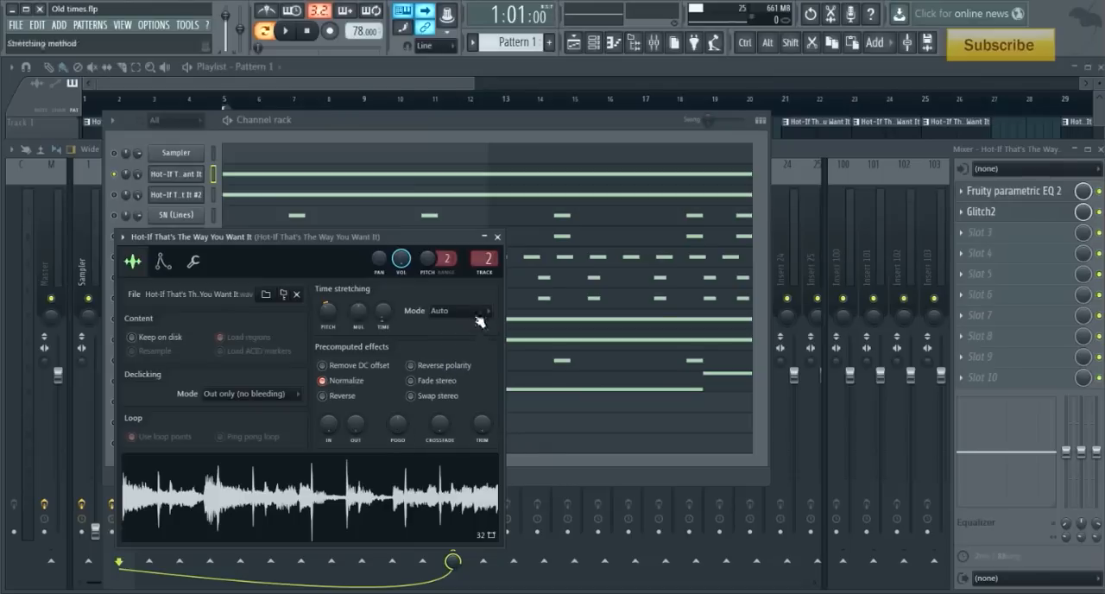
click(477, 318)
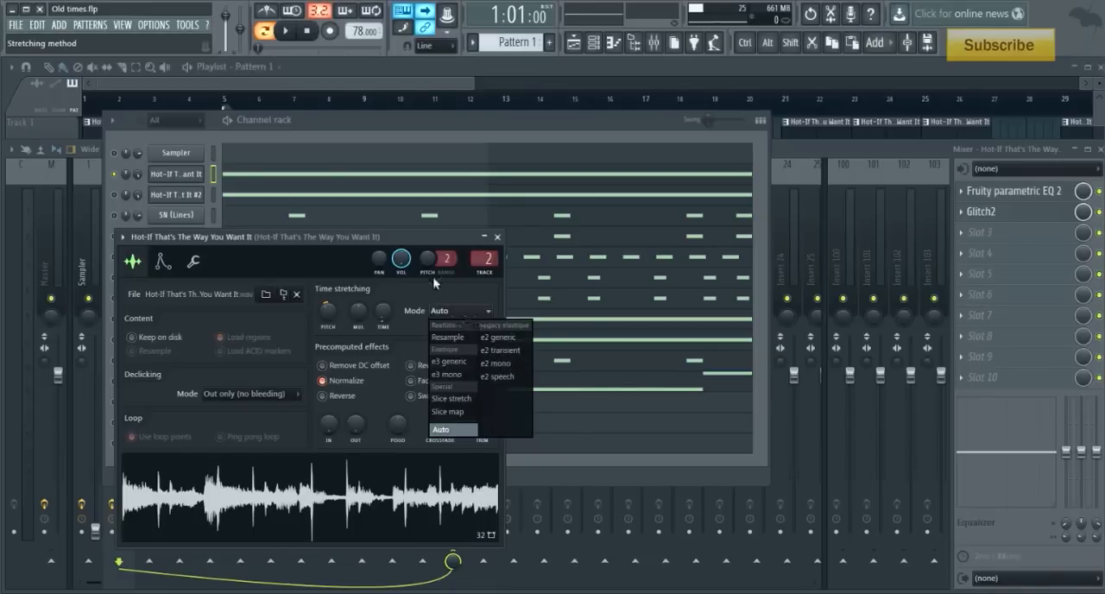
click(441, 296)
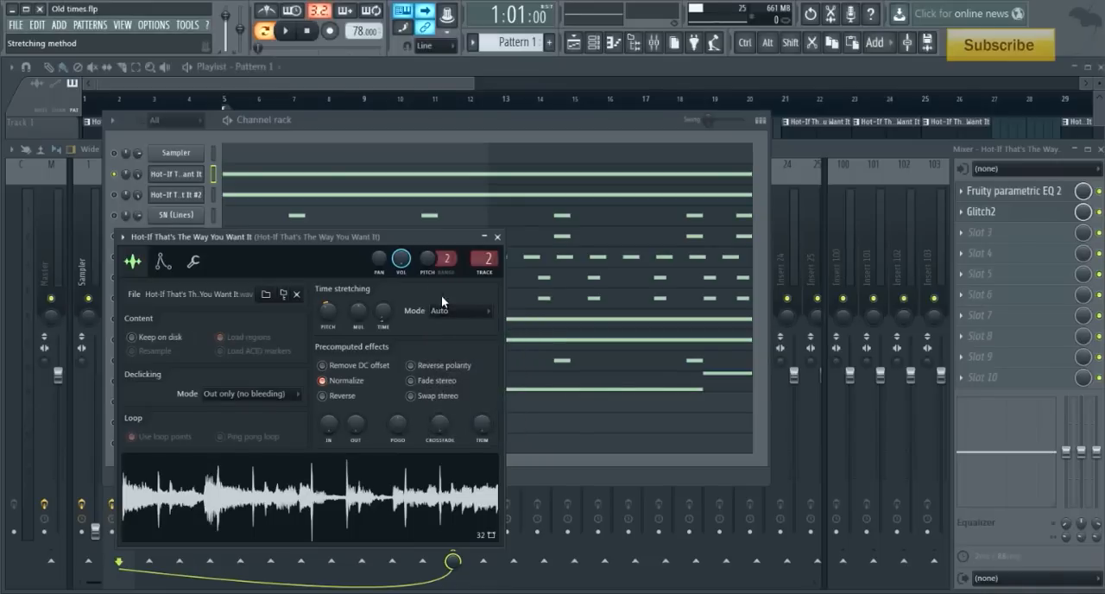
- Reset the sample's time-stretching pitch shift and audition the sample at its original pitch
right_click(330, 314)
click(338, 323)
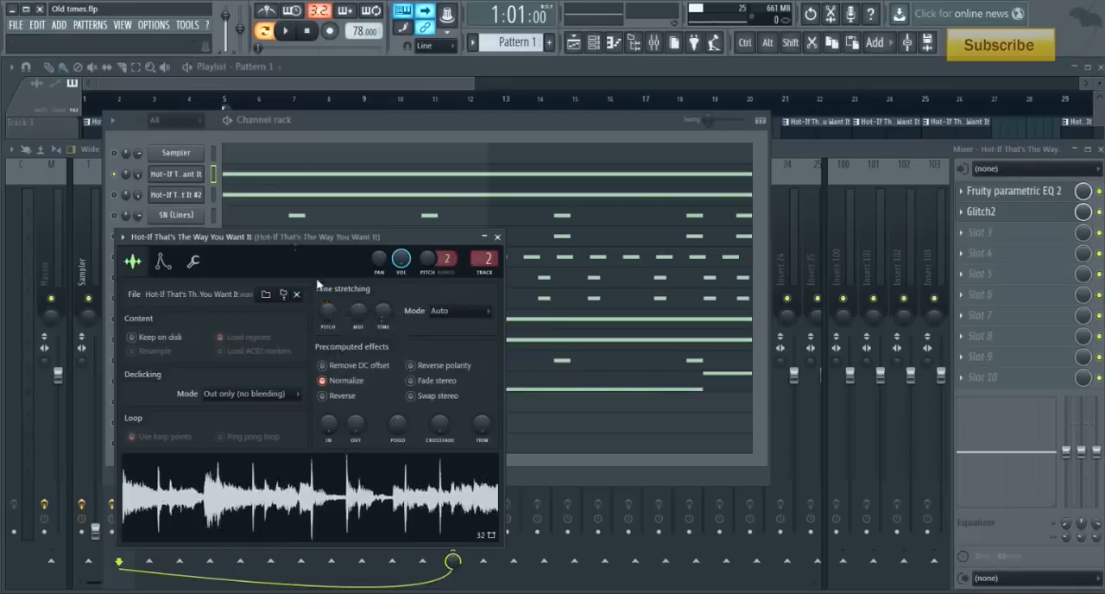
click(286, 30)
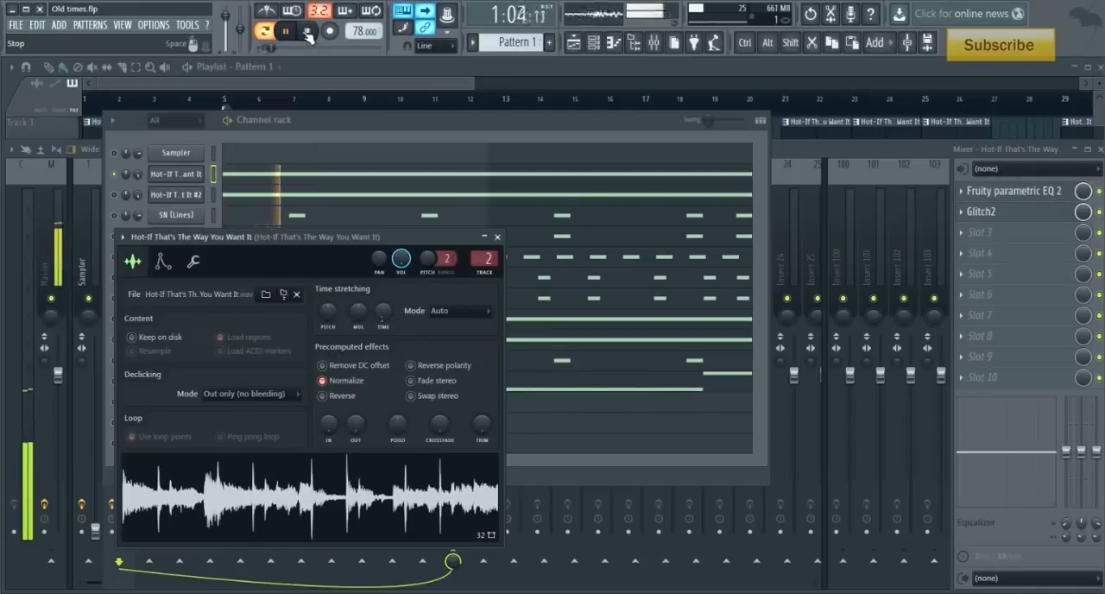
click(307, 31)
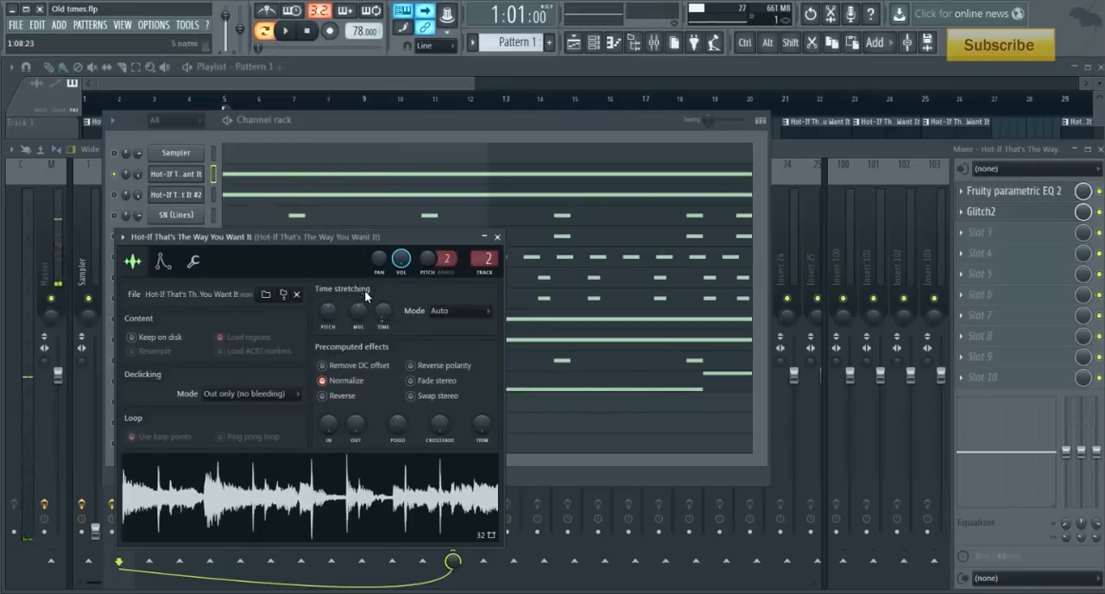
- Lower the sample's time-stretching pitch shift again and audition the pitched-down sample
drag(335, 310, 343, 349)
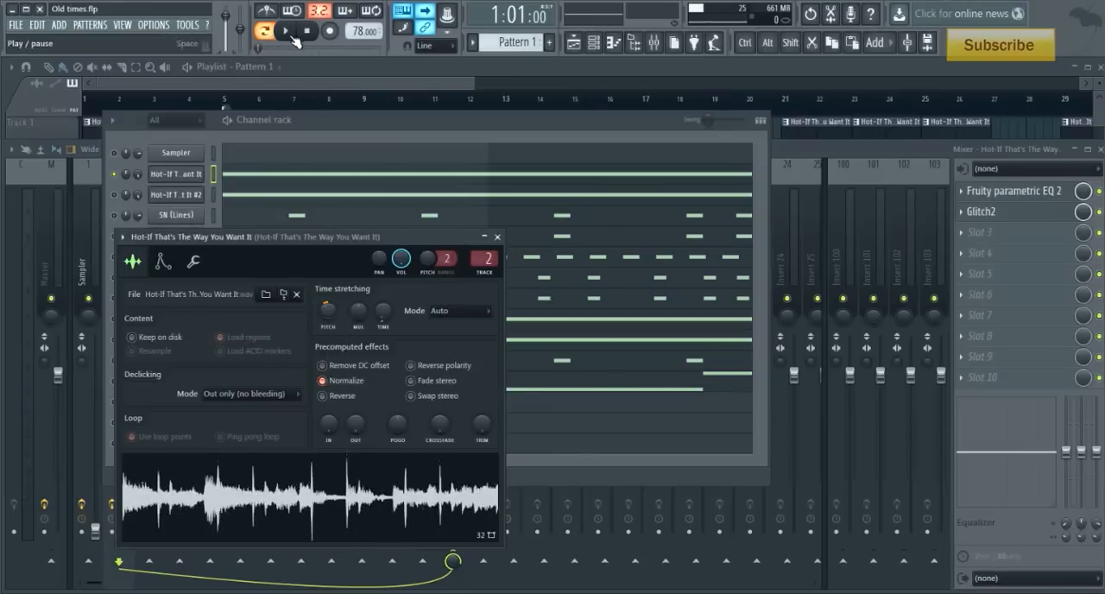
click(293, 36)
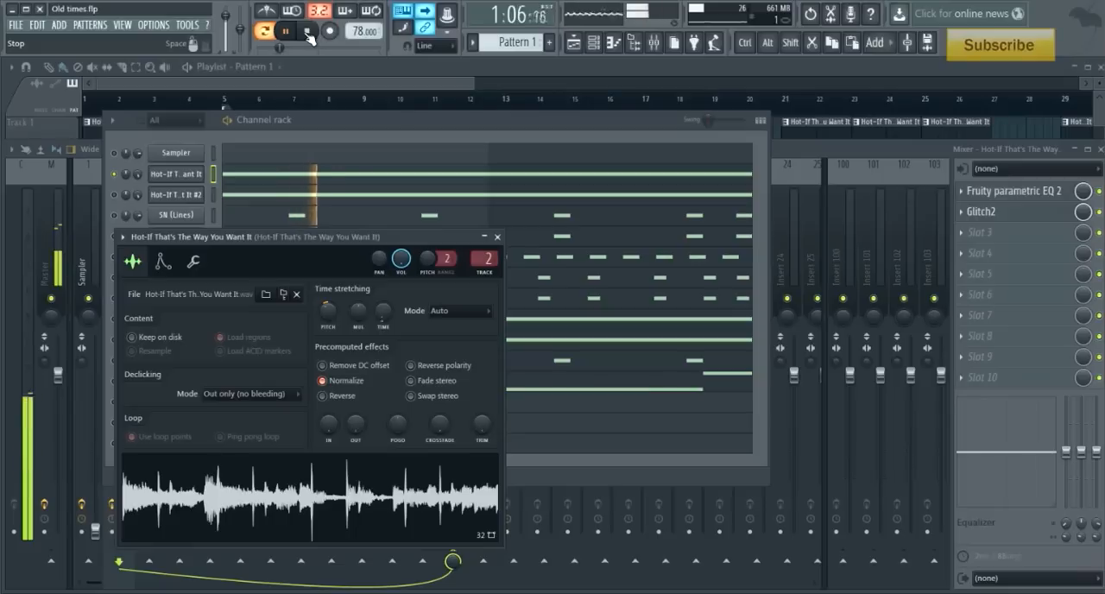
click(307, 33)
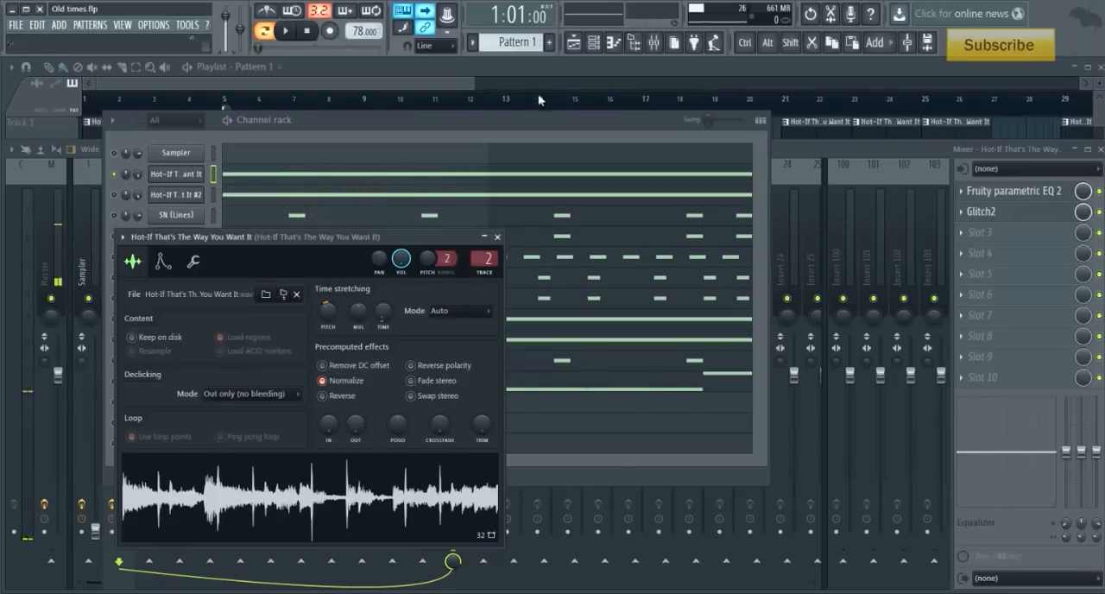
- Examine the high-pass band in the first sample track's Fruity parametric EQ 2 and audition the sample through it
click(1062, 191)
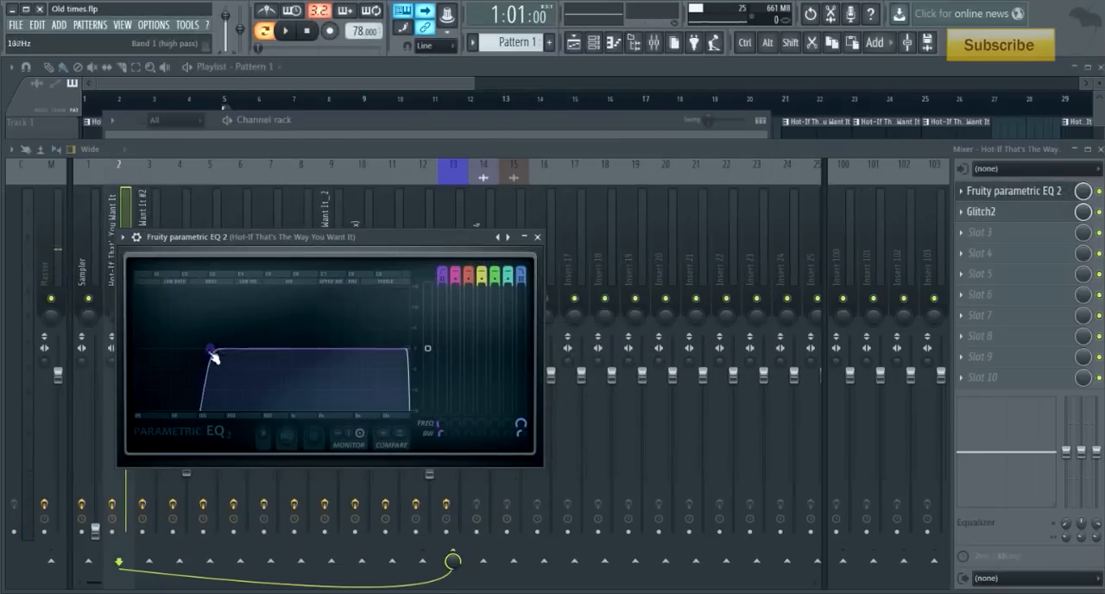
mouse_move(213, 352)
mouse_down()
mouse_move(215, 322)
mouse_move(217, 395)
mouse_move(207, 335)
mouse_move(258, 327)
mouse_move(207, 357)
mouse_up()
click(288, 40)
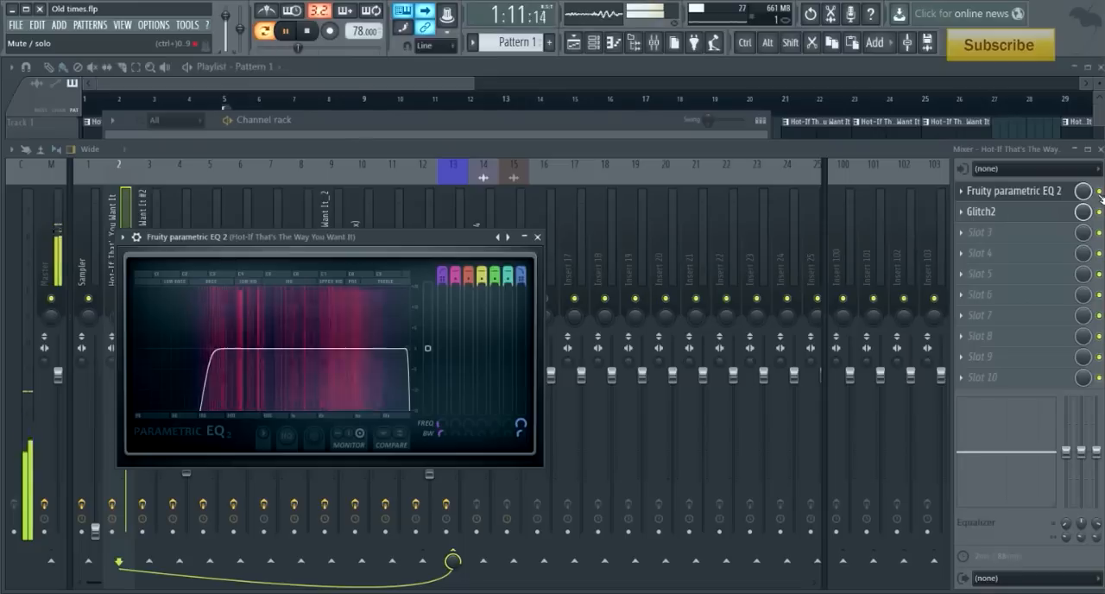
key(space)
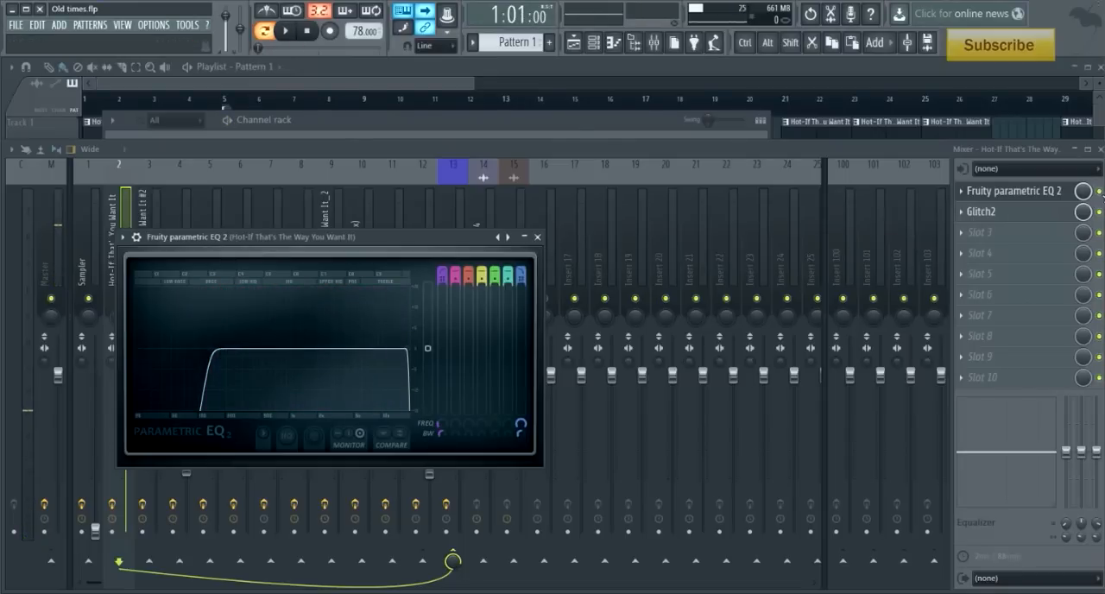
- Toggle the parametric EQ on the first sample's mixer track and compare the sound in playback
click(1100, 192)
key(space)
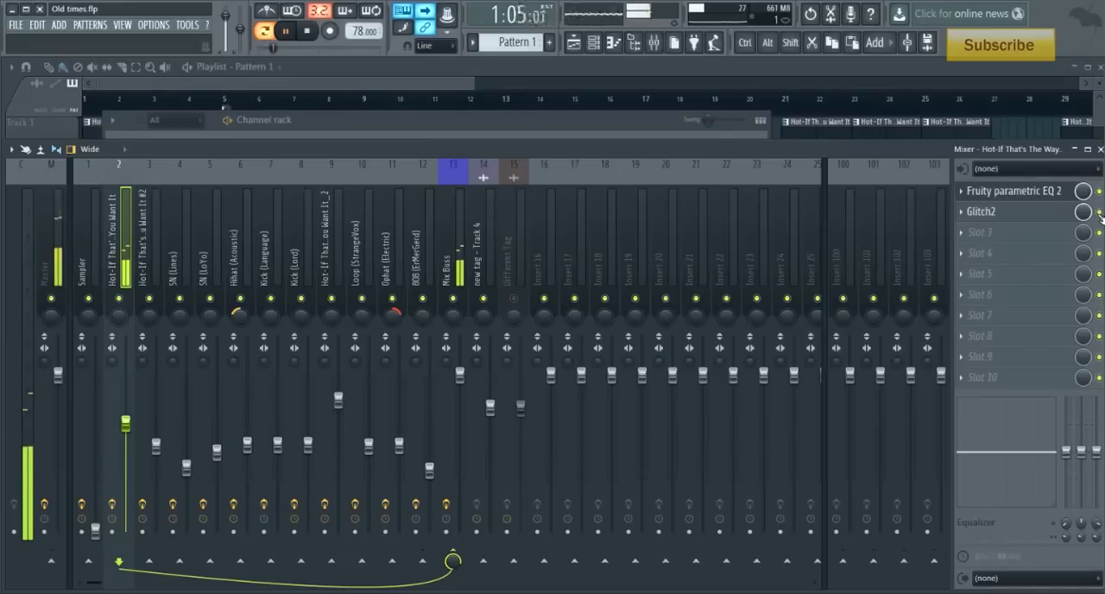
key(space)
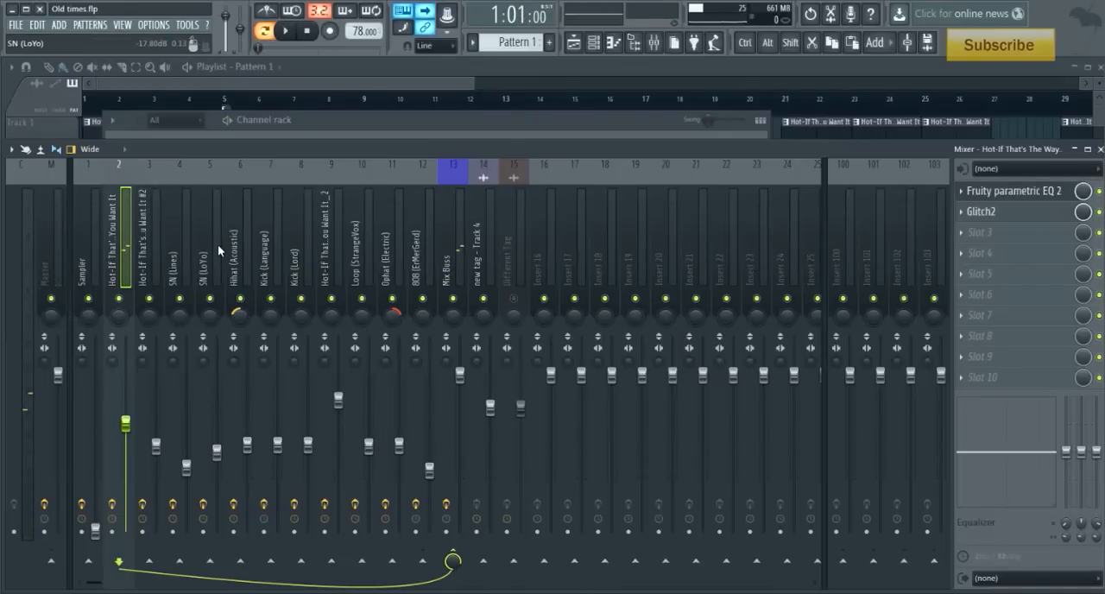
- Select the mixer track of the Hot-If That's The Way You Want It #2 layer and leave only its channel active
click(151, 252)
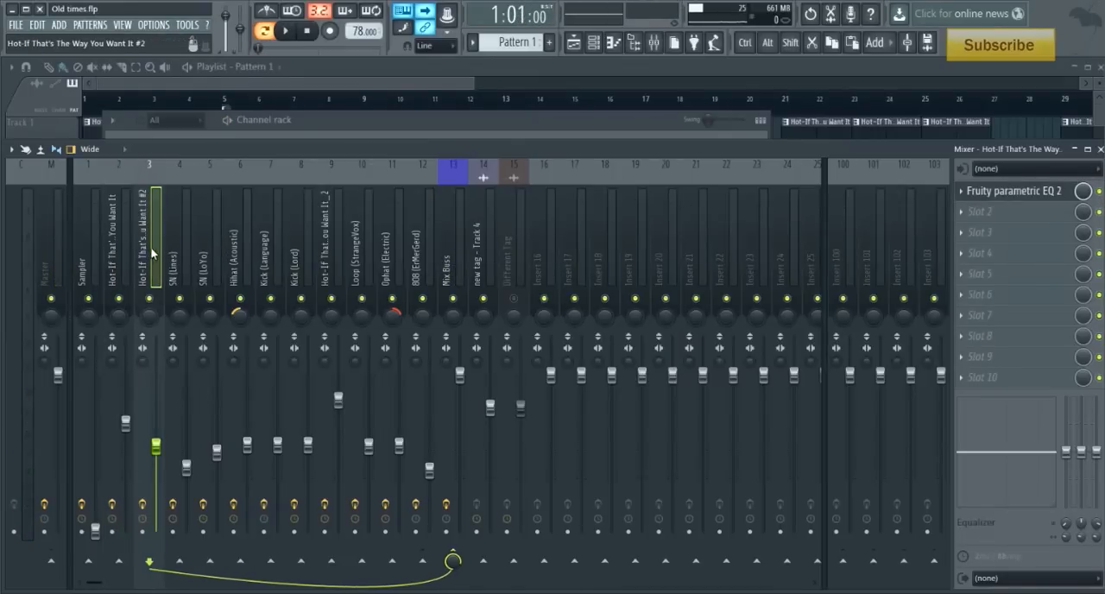
click(357, 119)
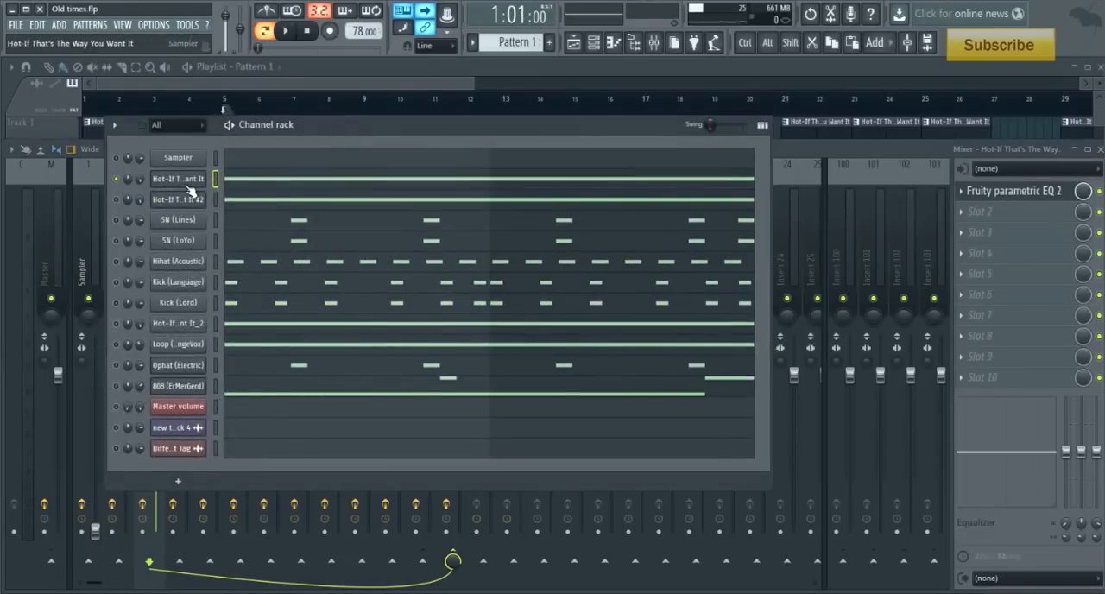
click(115, 199)
click(115, 179)
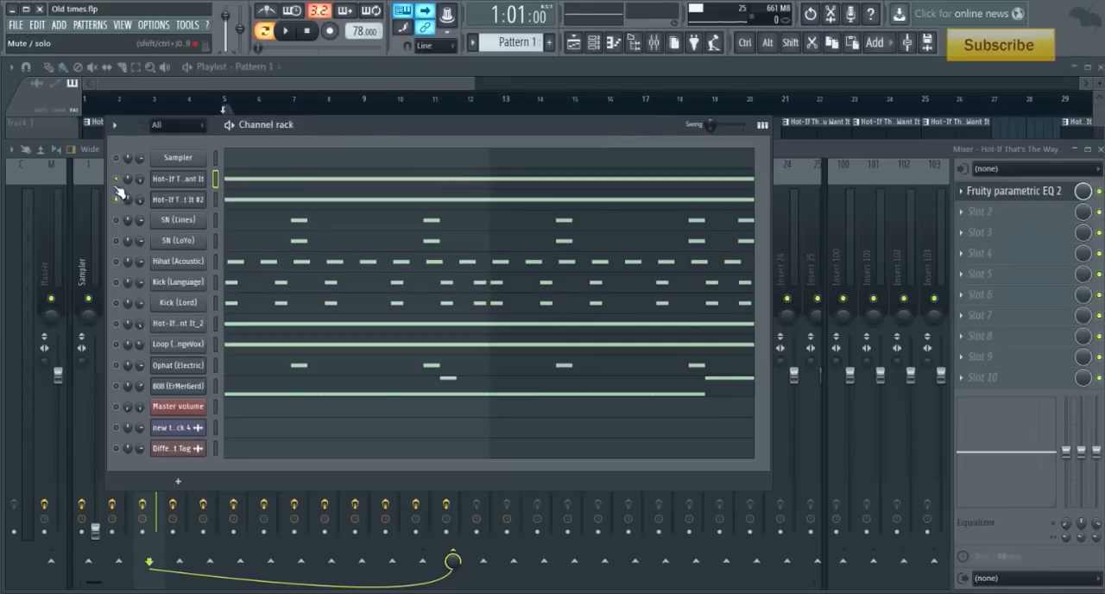
right_click(192, 183)
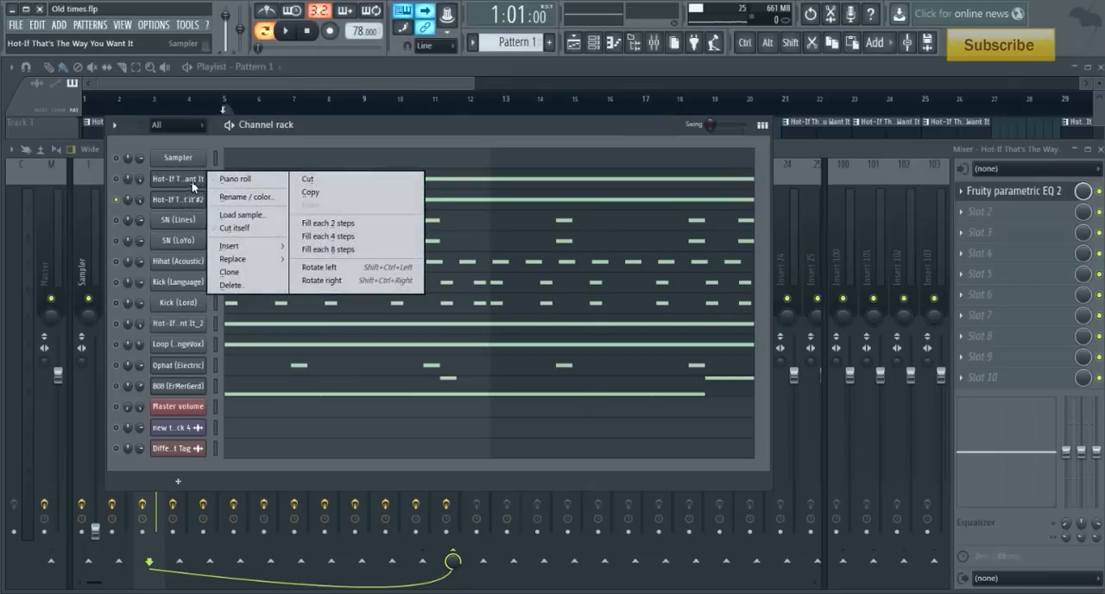
mouse_move(232, 246)
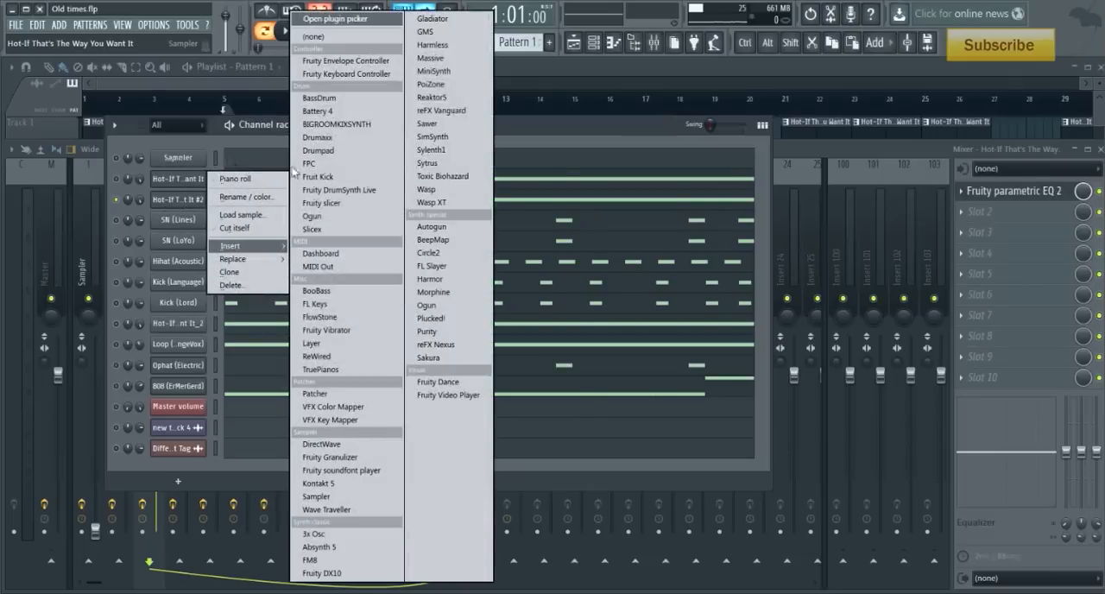
click(878, 160)
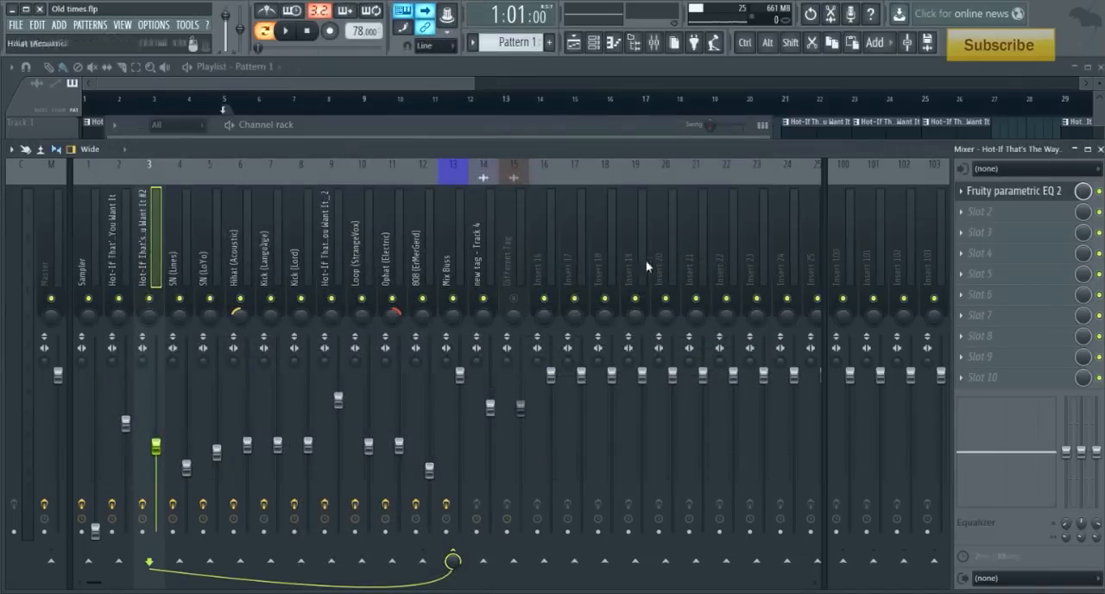
- Examine the parametric EQ curve on the #2 sample layer, solo its mixer track and audition the filtered layer
click(1010, 190)
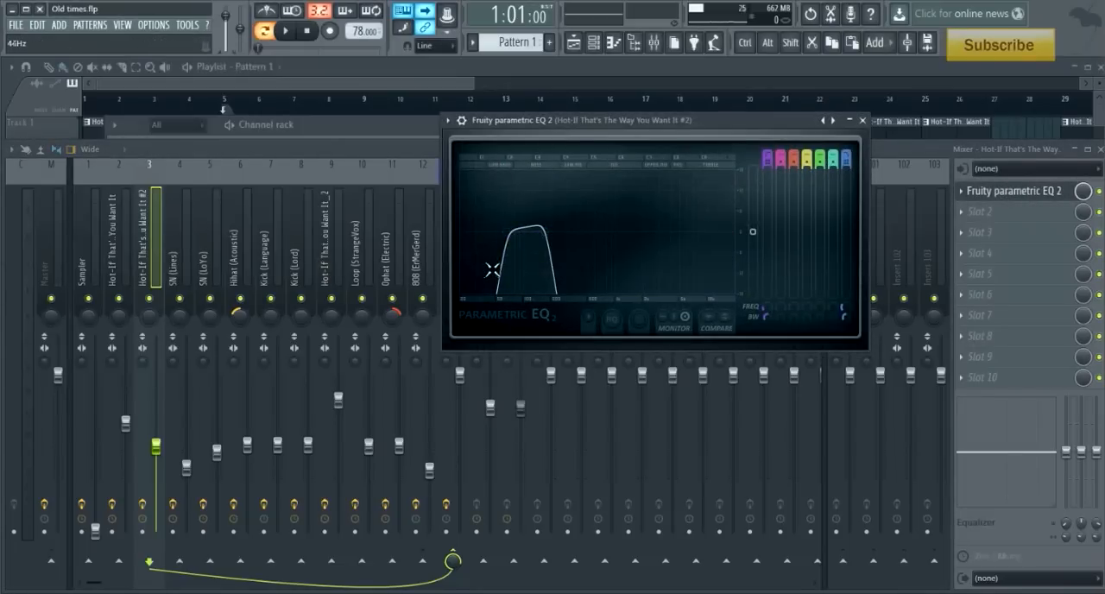
right_click(150, 300)
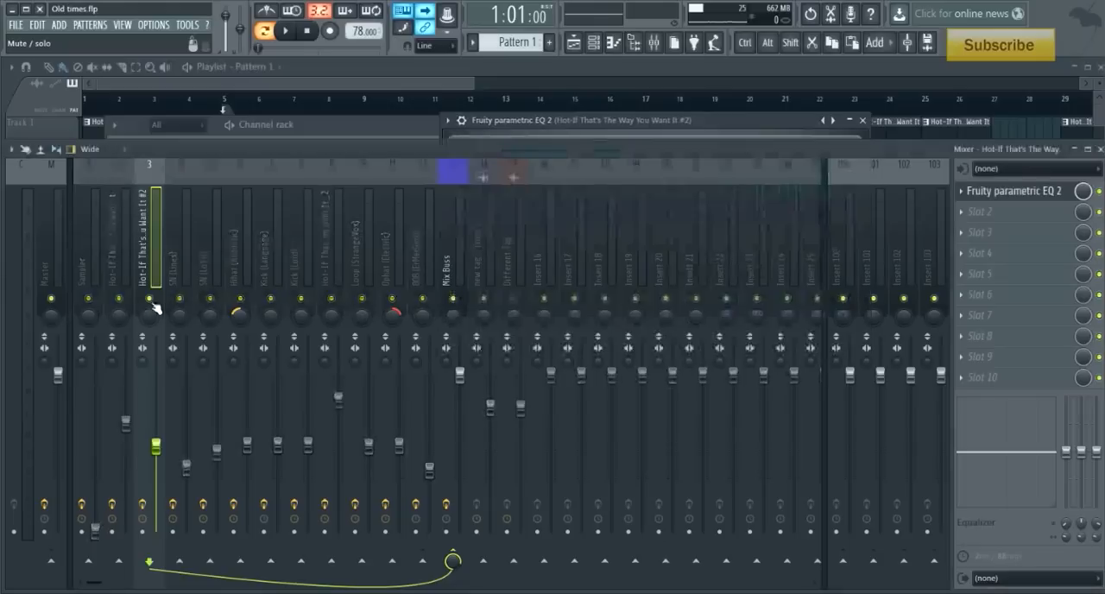
key(space)
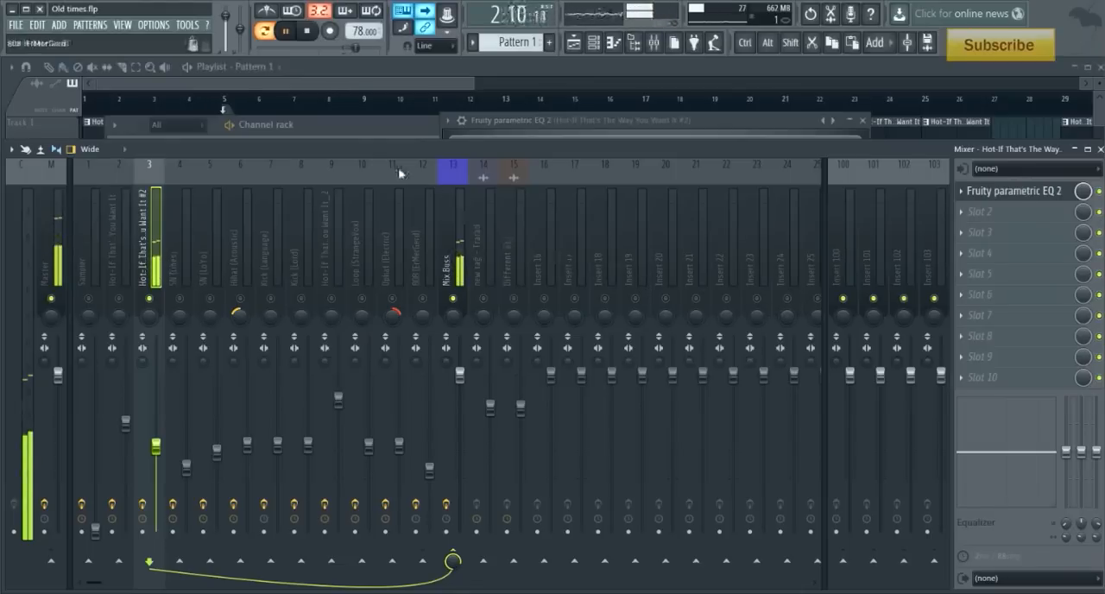
key(space)
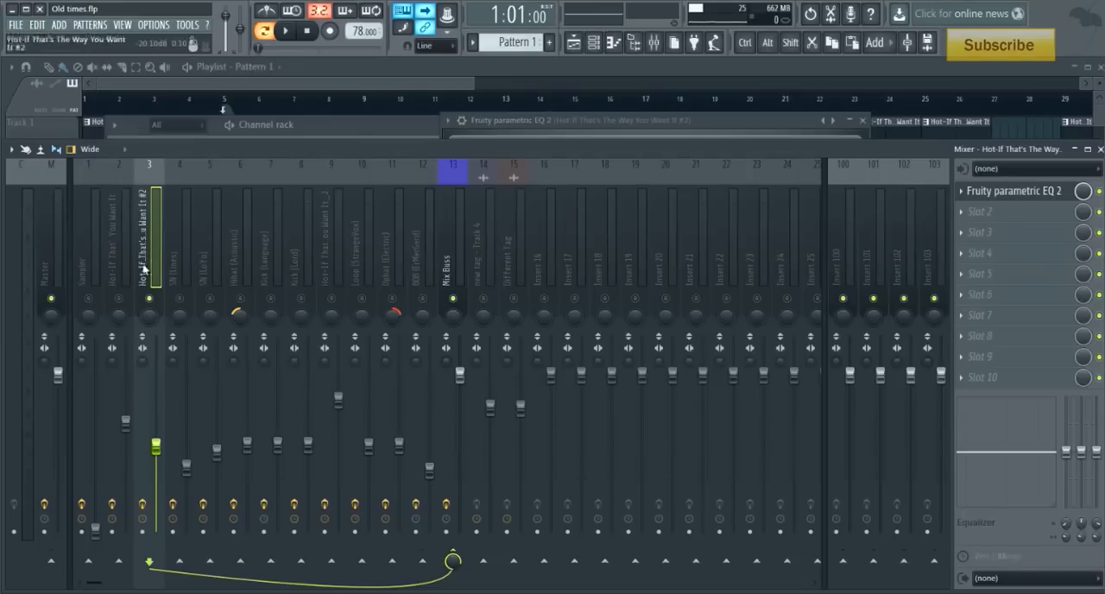
- Unmute the first sample's mixer track beside the #2 layer and reactivate all channels in the channel rack
click(118, 298)
click(315, 132)
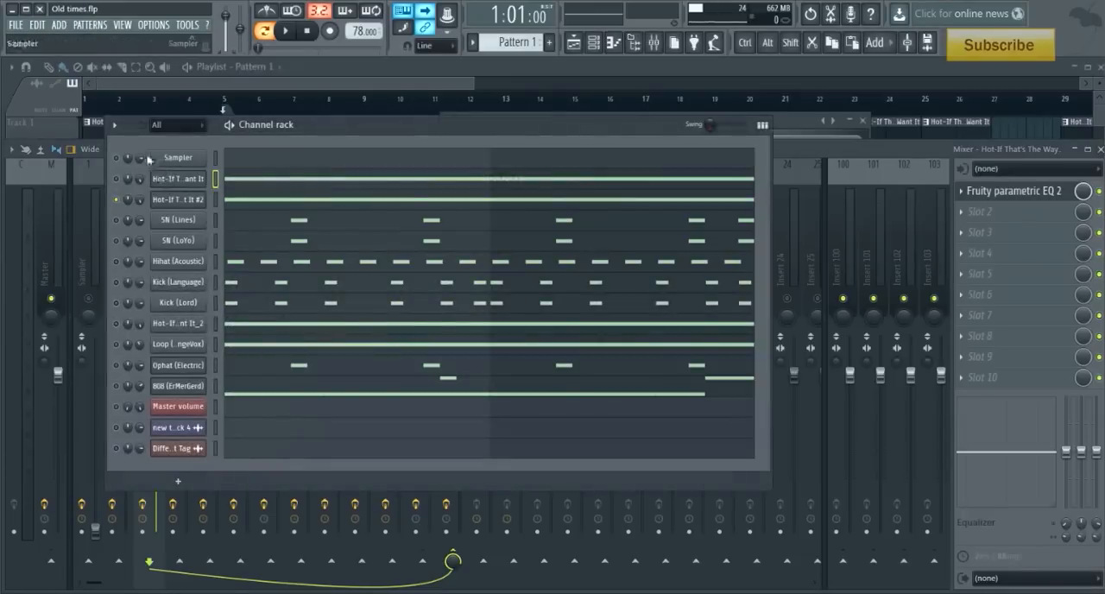
right_click(118, 181)
click(129, 190)
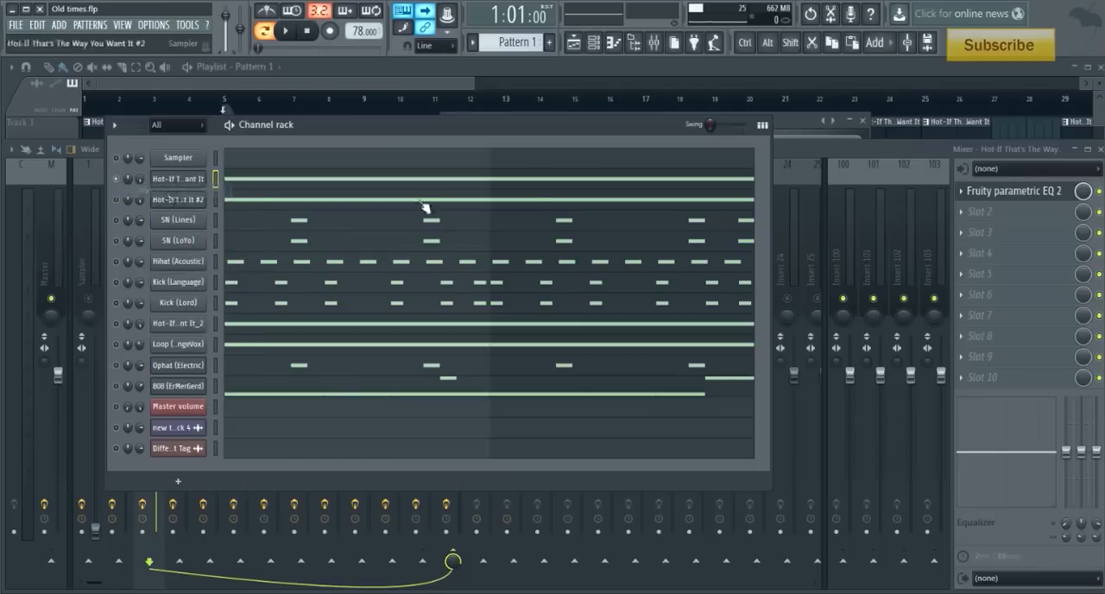
right_click(115, 178)
click(129, 189)
click(828, 145)
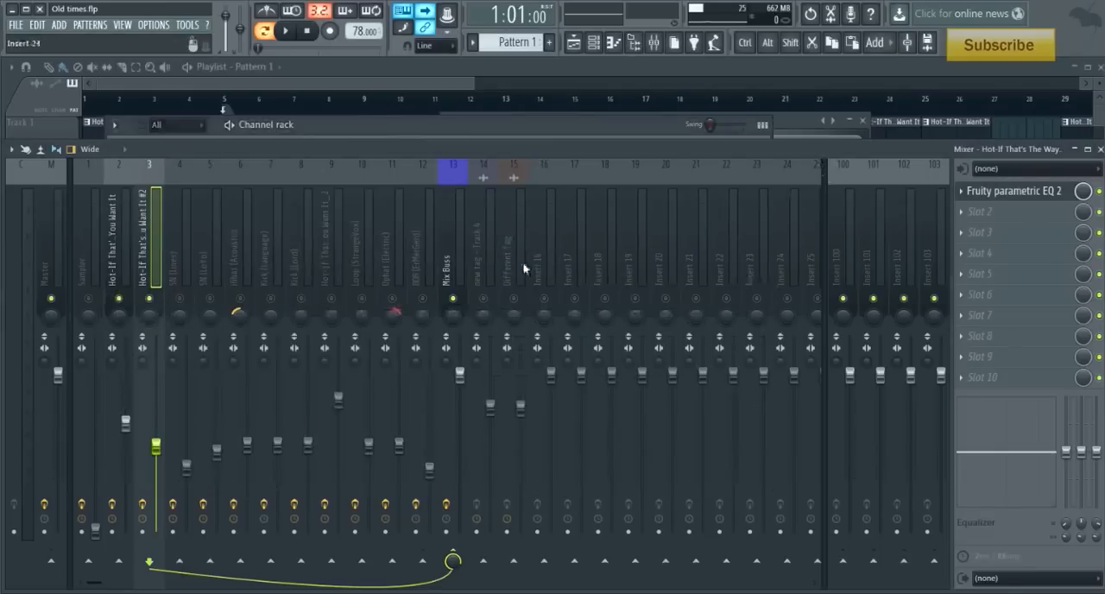
- Audition both sample layers together, muting and unmuting the #2 layer's mixer track to compare
key(space)
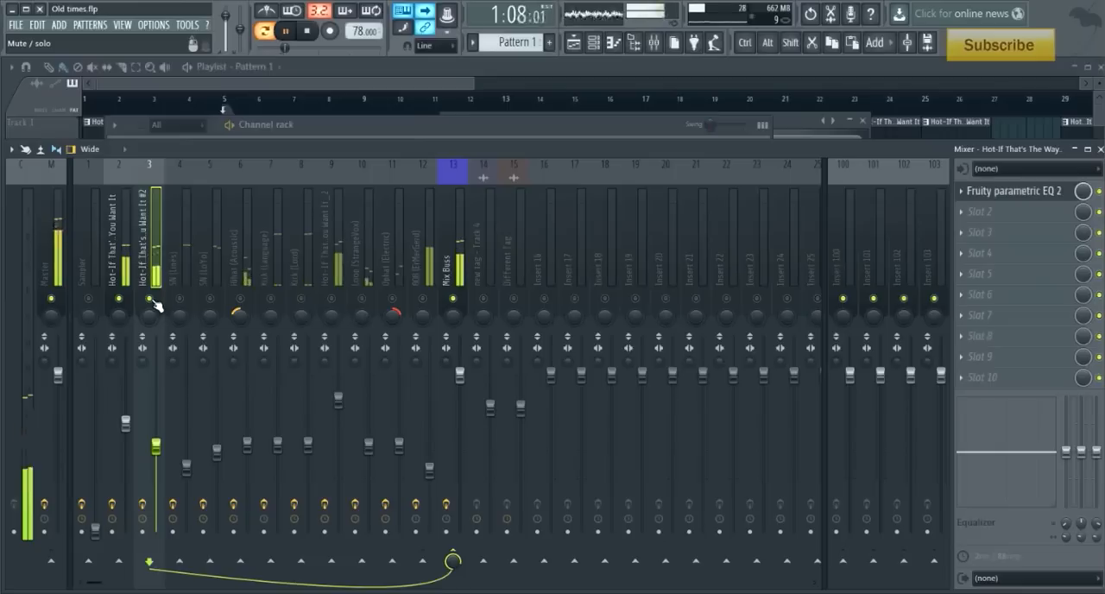
click(152, 300)
click(153, 300)
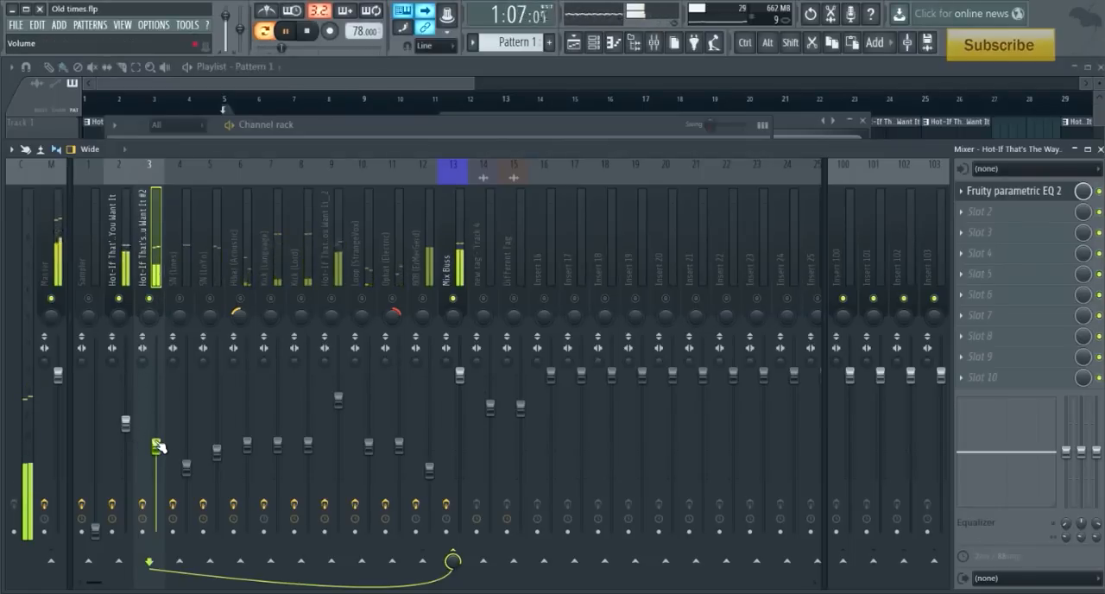
key(space)
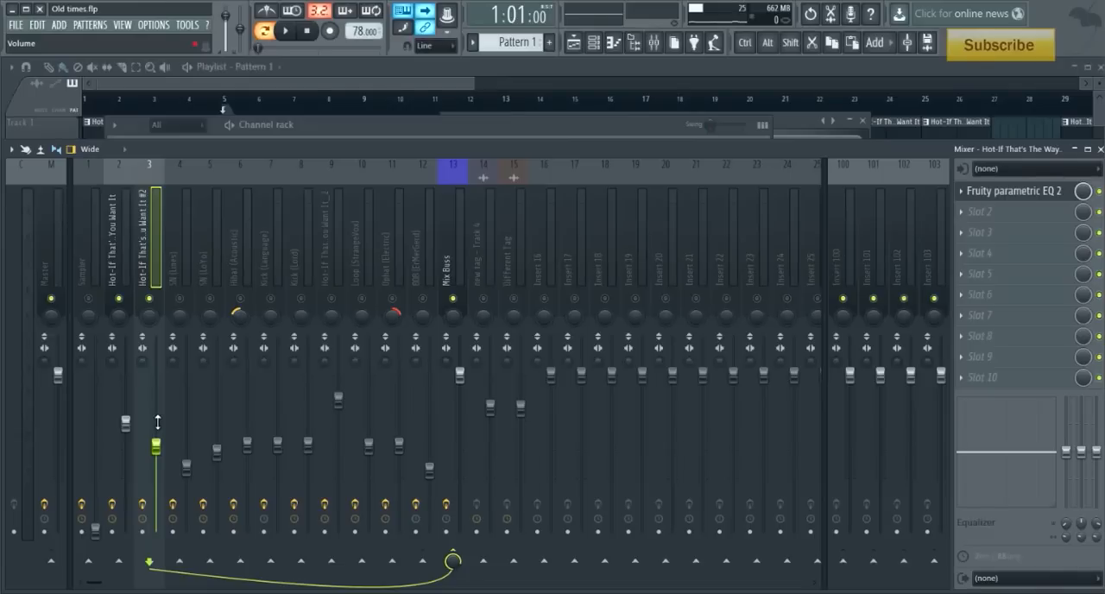
- Select the SN (Lines) snare track in the mixer, solo it and audition the snare alone
click(378, 124)
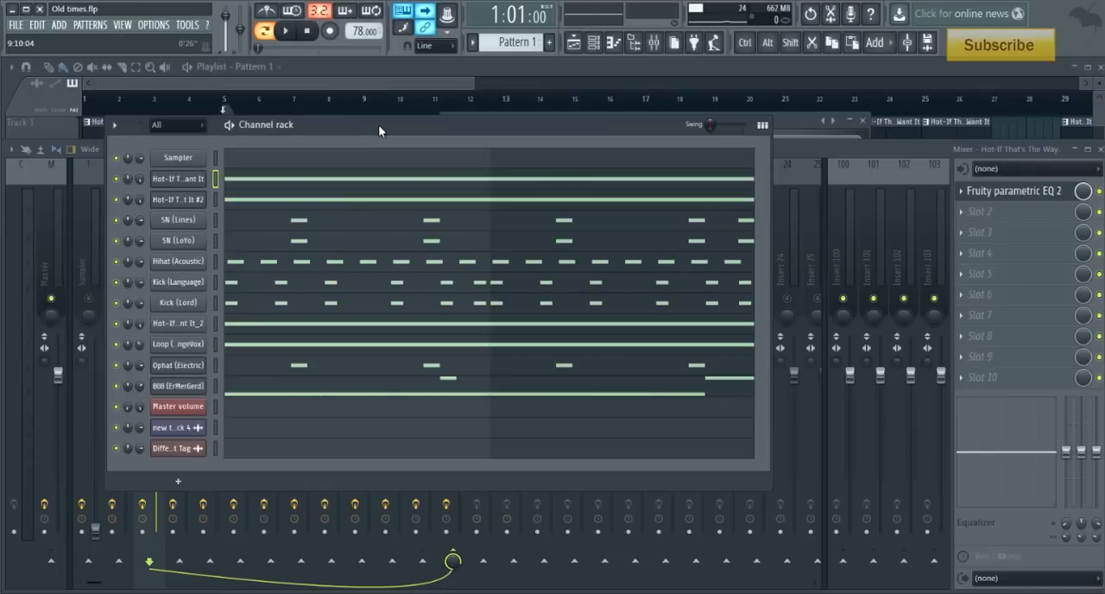
click(830, 176)
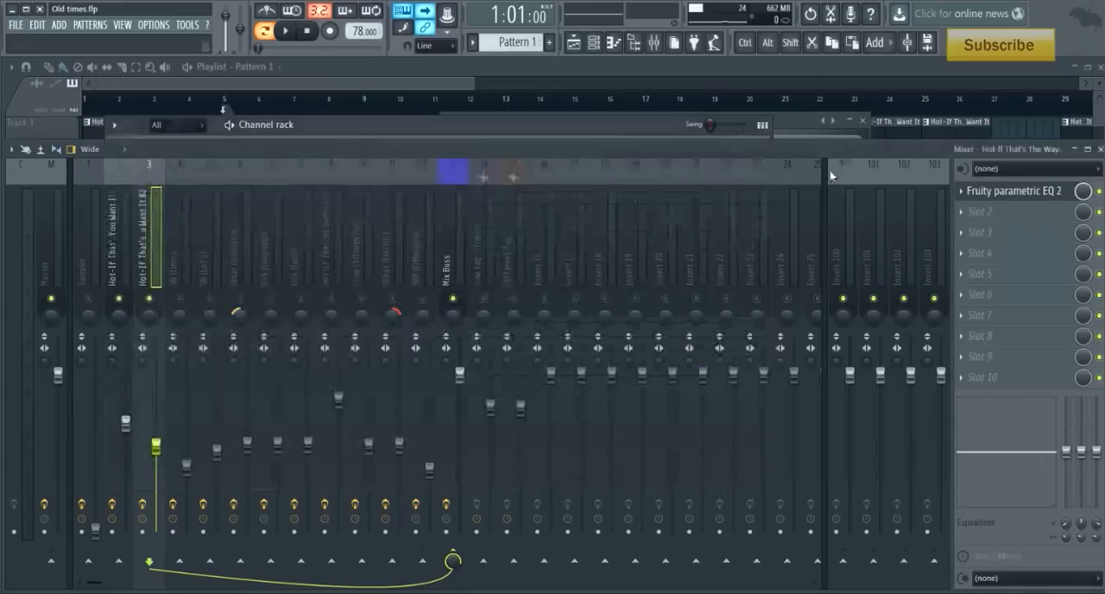
click(181, 280)
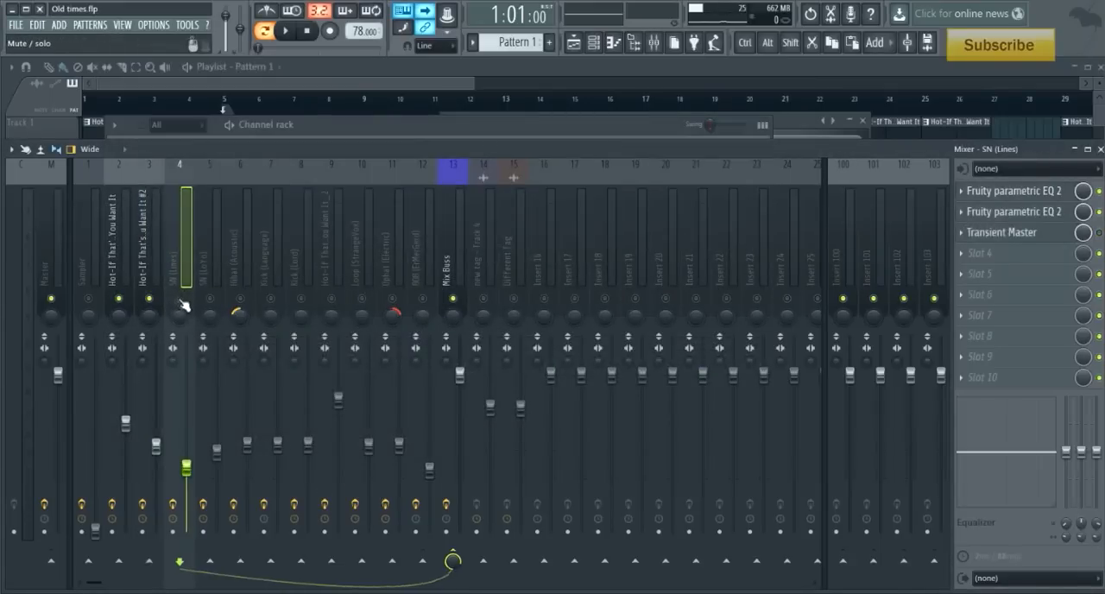
right_click(181, 299)
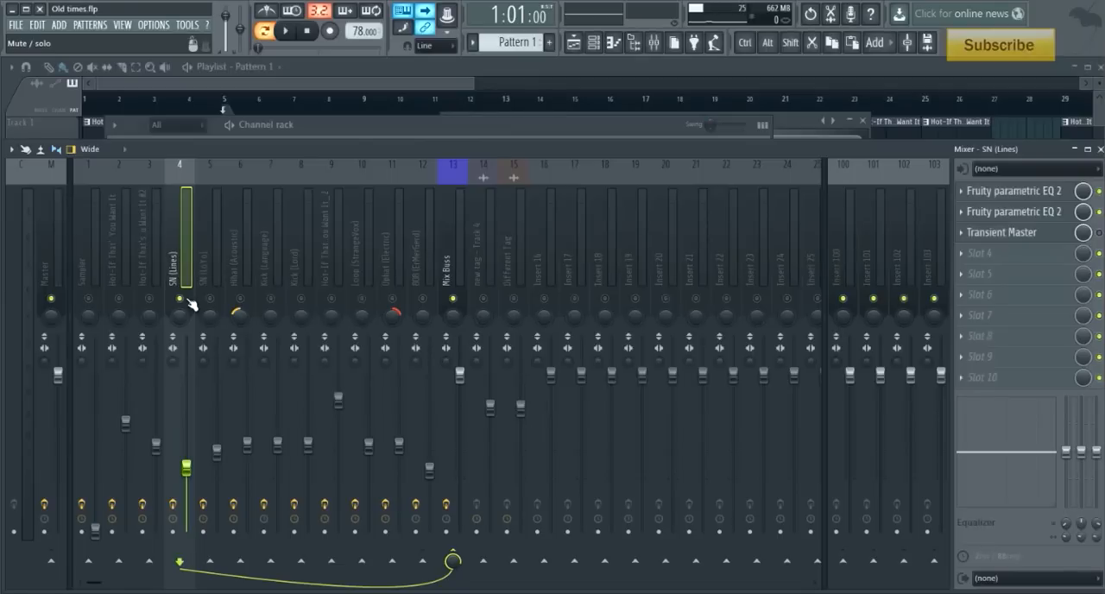
key(space)
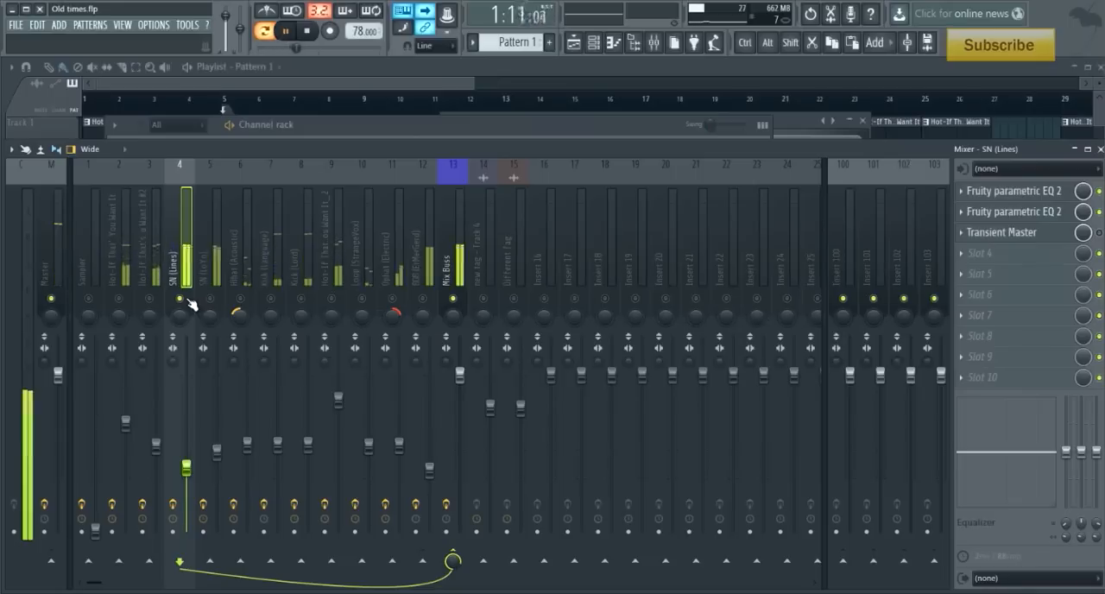
key(space)
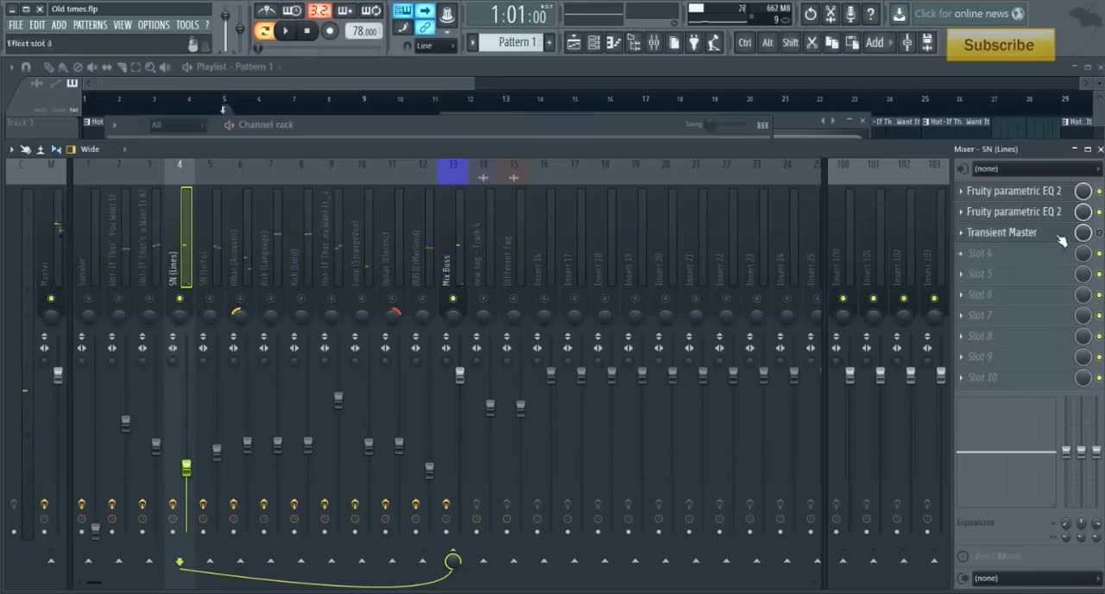
- Examine the high-pass band in the first Fruity parametric EQ 2 on the SN (Lines) track
click(1049, 191)
drag(168, 280, 160, 279)
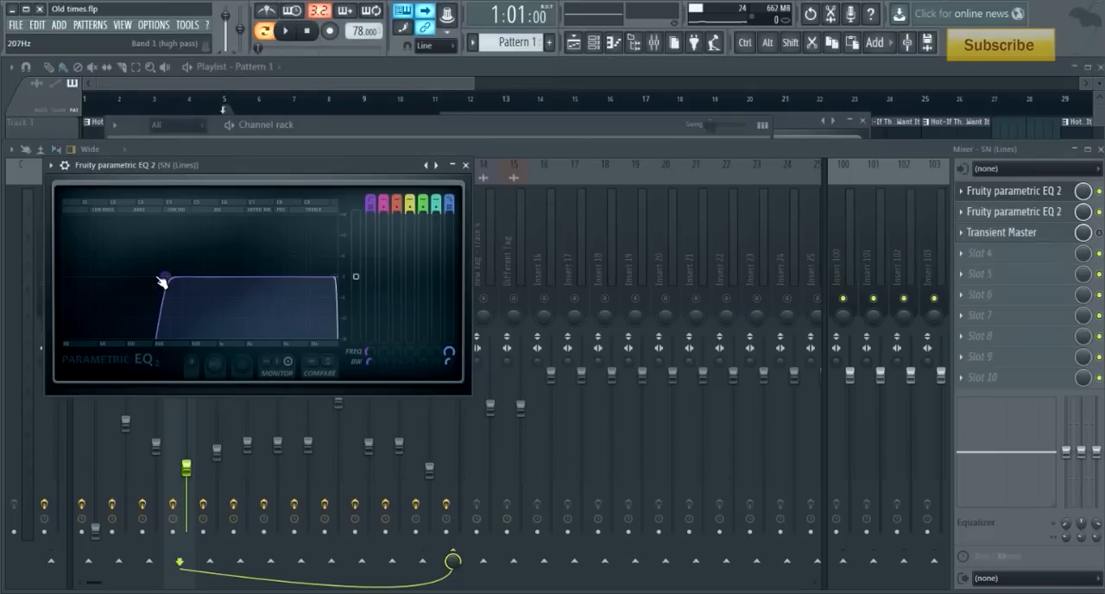
drag(161, 281, 177, 289)
- Examine the band 5 boost in the second parametric EQ on the SN (Lines) track while auditioning the snare
click(1005, 214)
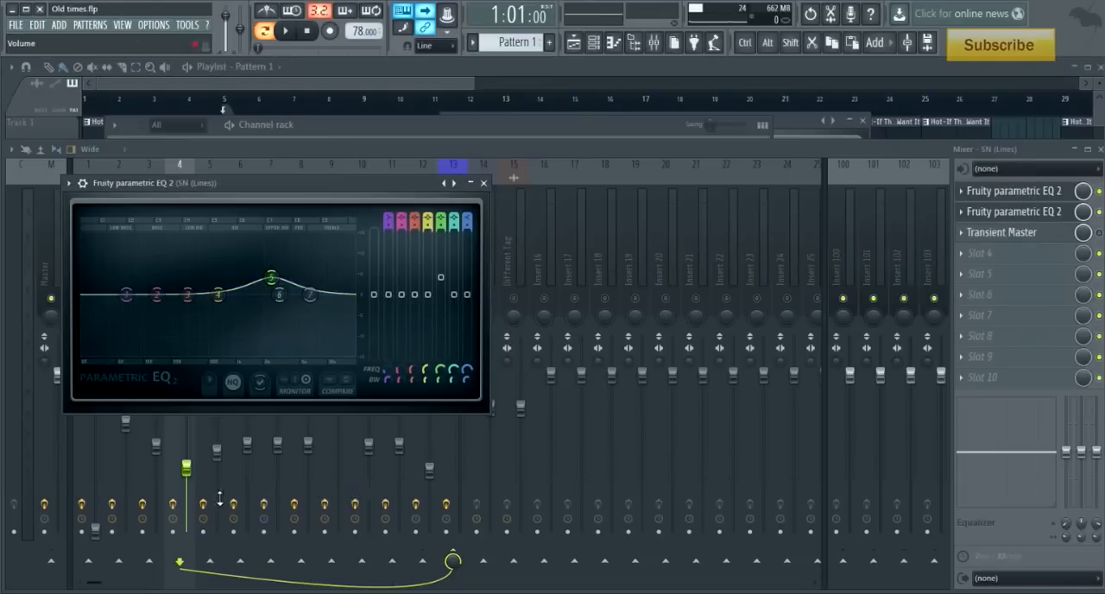
key(space)
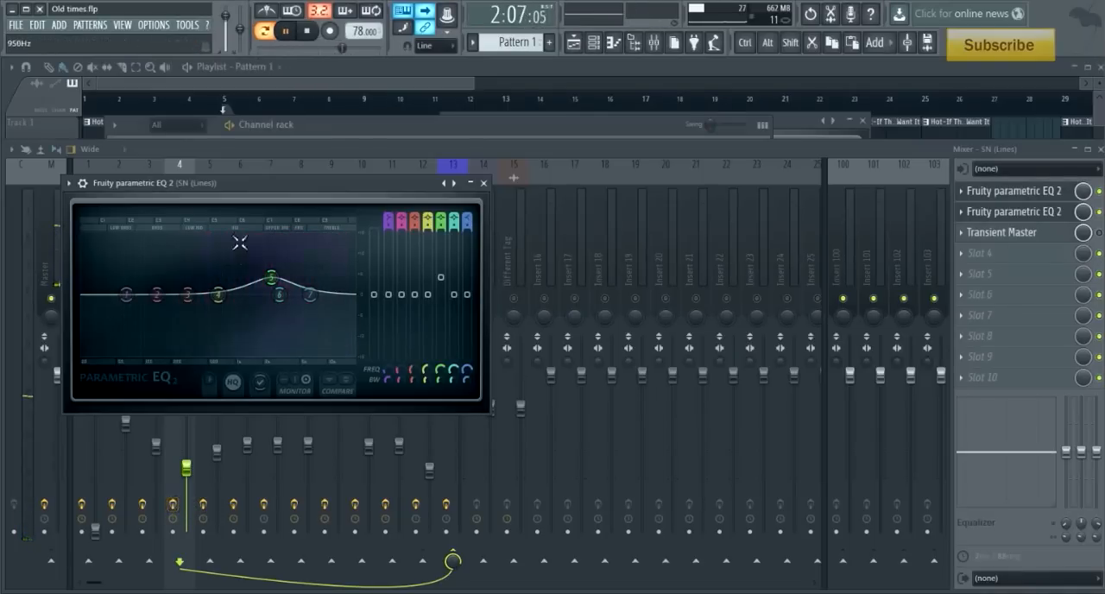
drag(265, 191, 526, 151)
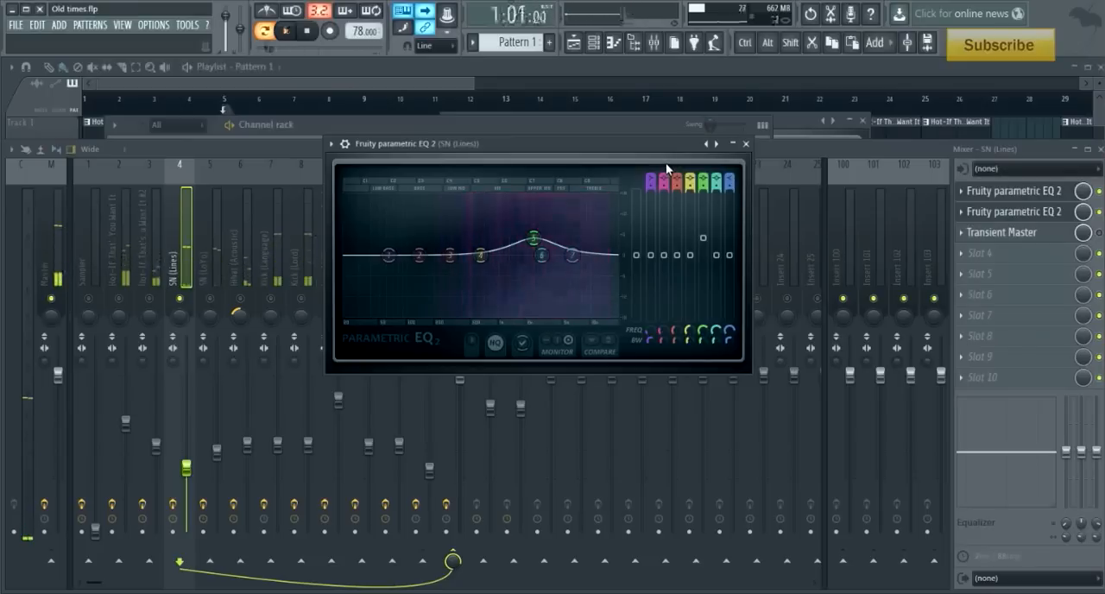
key(space)
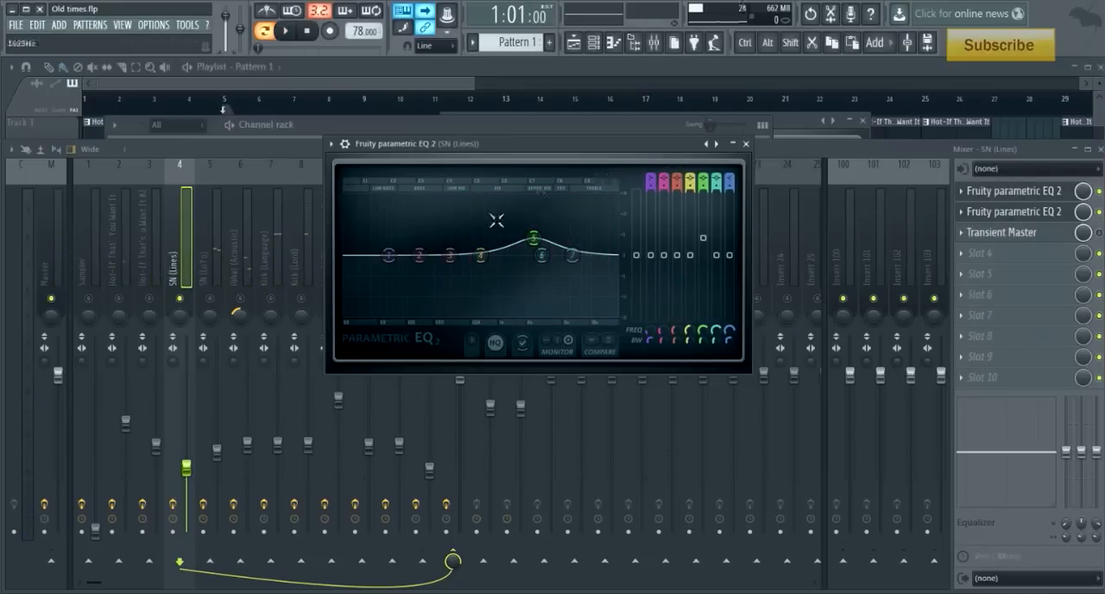
- Select and solo the SN (LoYo) snare track in the mixer and examine its Fruity parametric EQ 2 curve
click(217, 308)
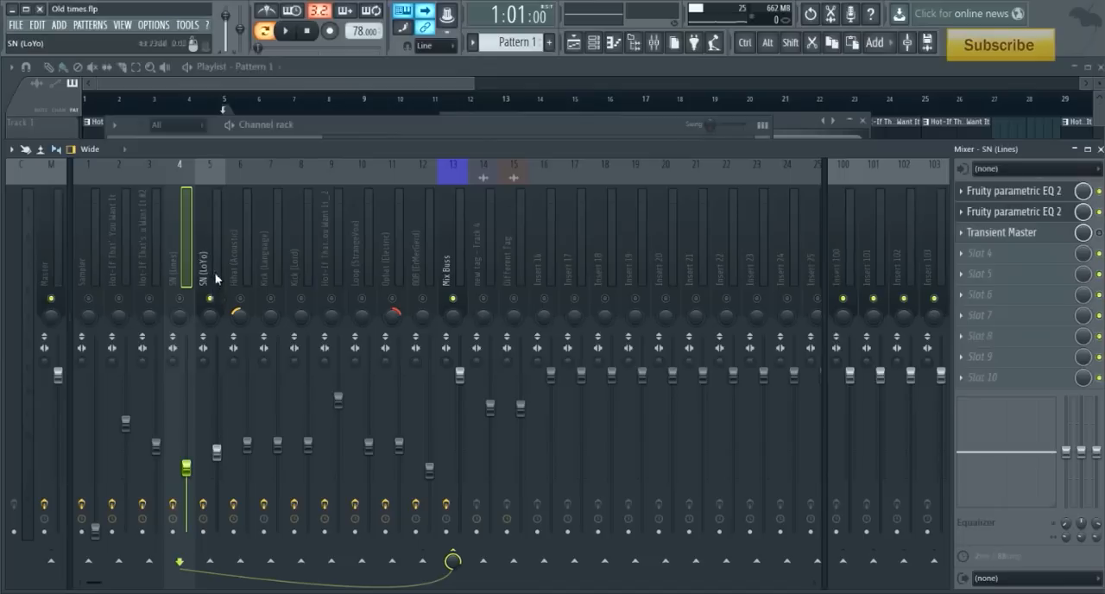
click(217, 276)
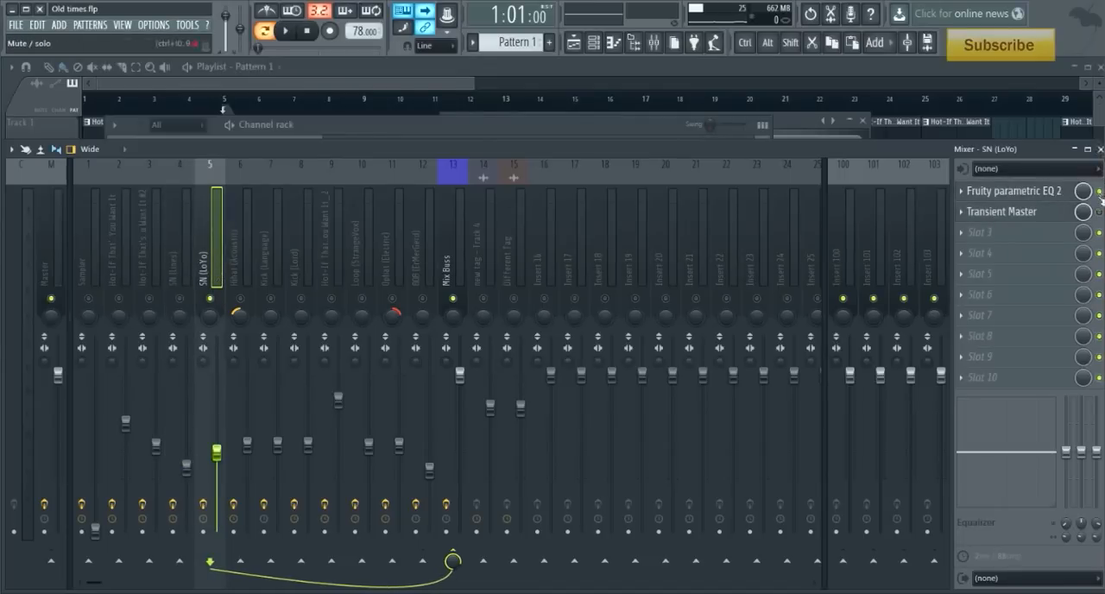
click(1044, 191)
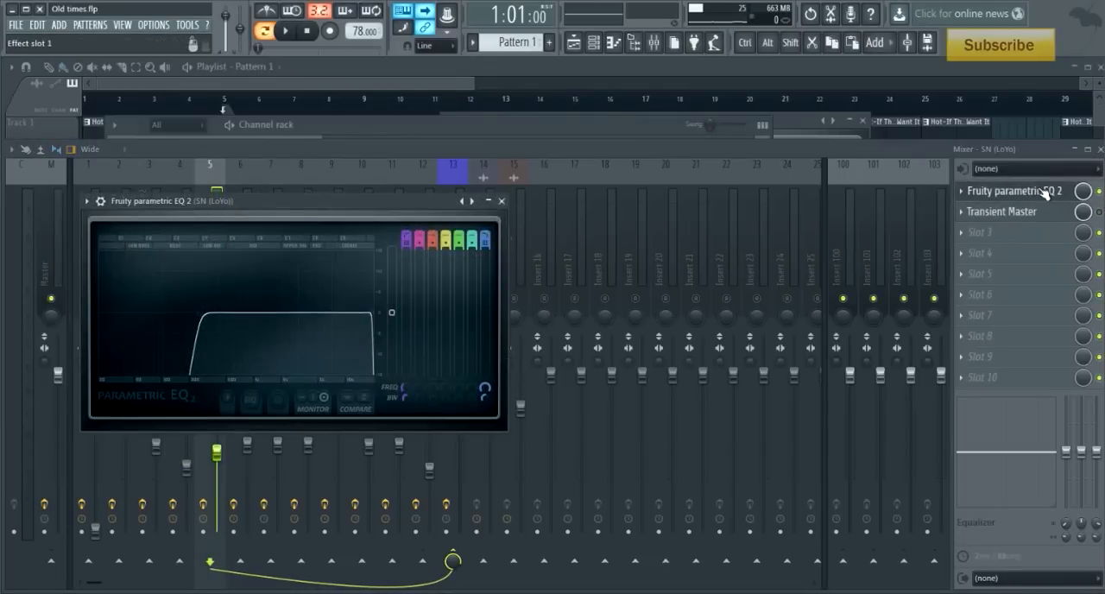
click(501, 201)
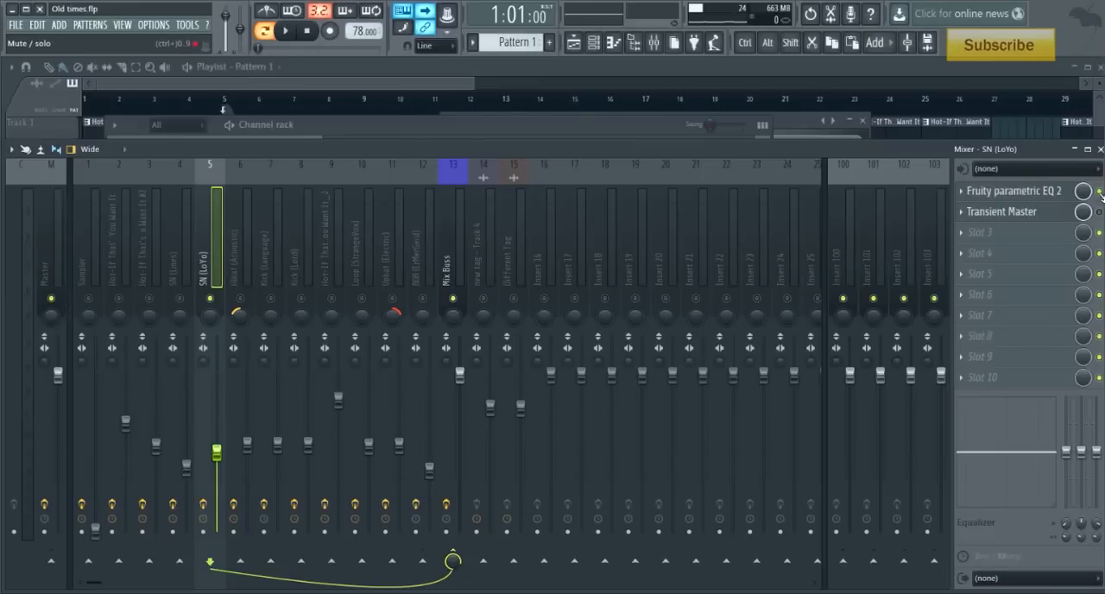
- Audition the SN (LoYo) snare alone and layered with the SN (Lines) snare
key(space)
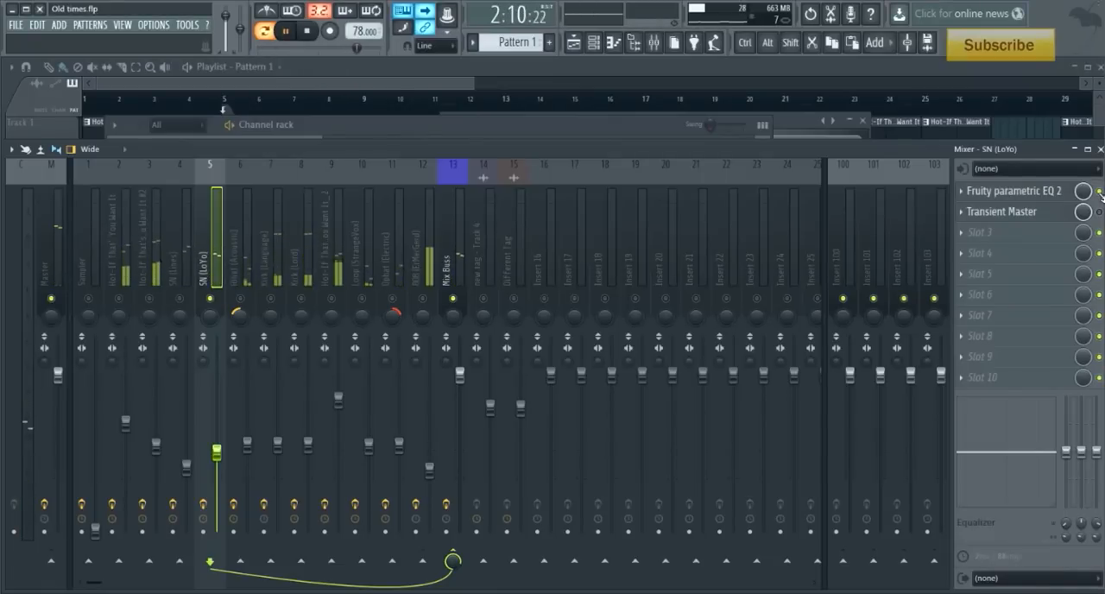
key(space)
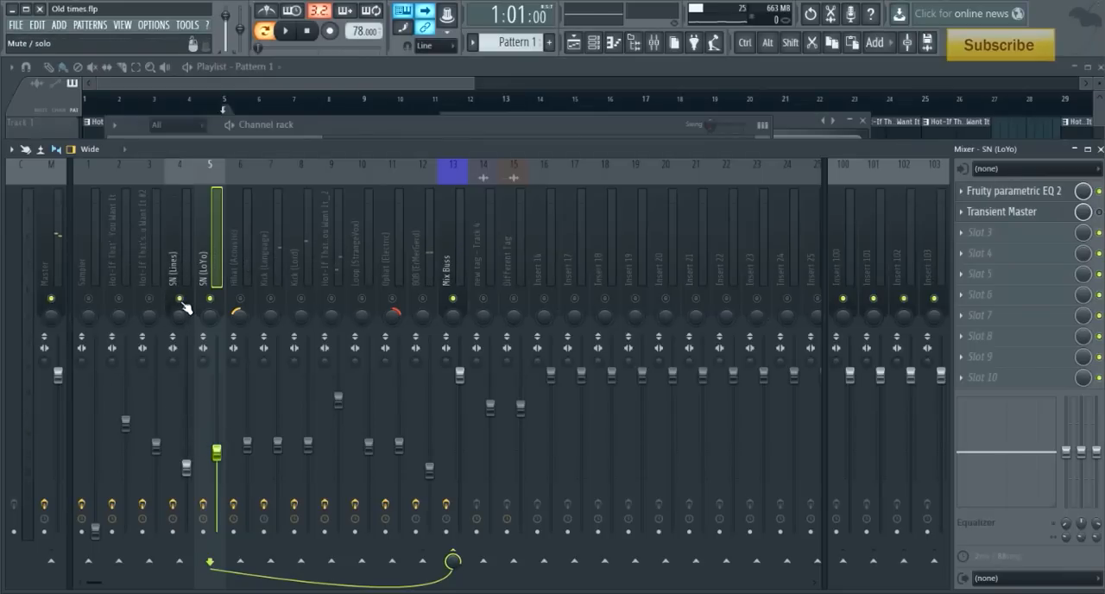
key(space)
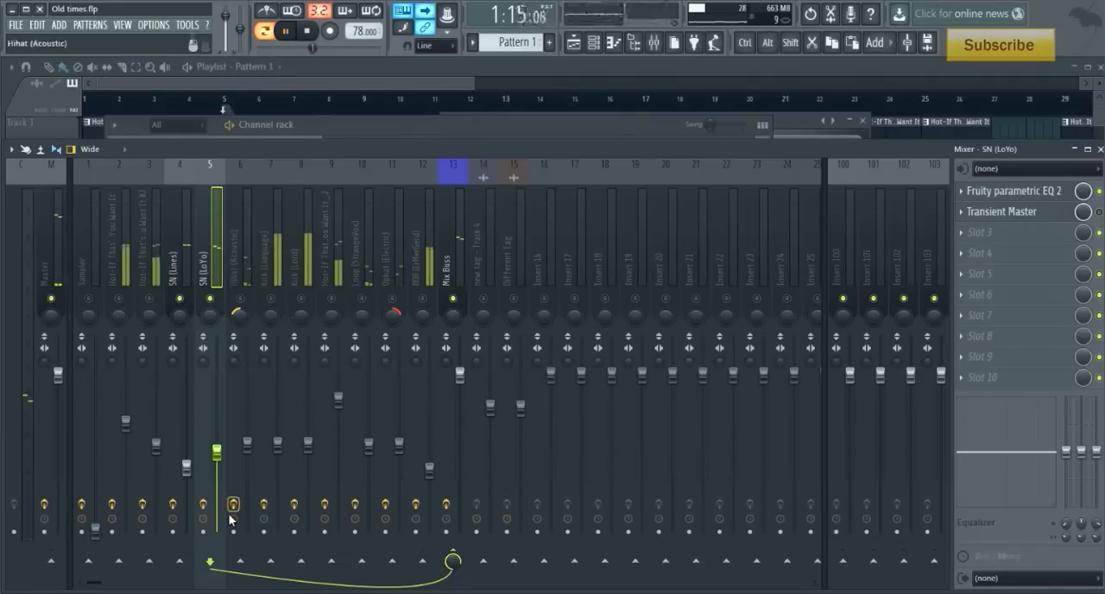
key(space)
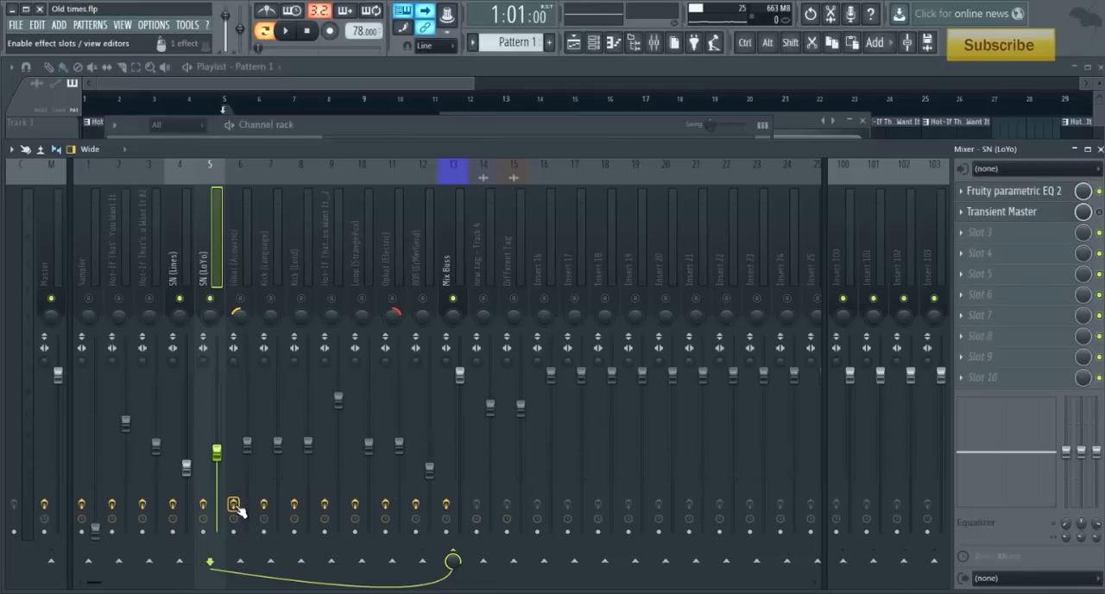
- Compare the layered snares with Reverse polarity off and on in the SN (LoYo) channel settings, leaving it on
click(345, 127)
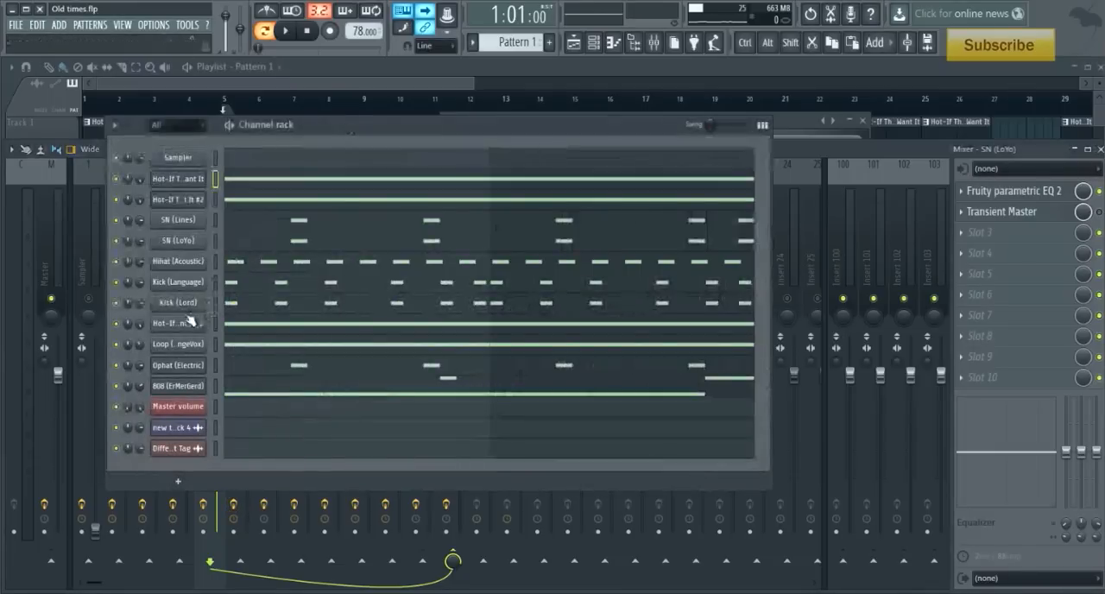
click(180, 238)
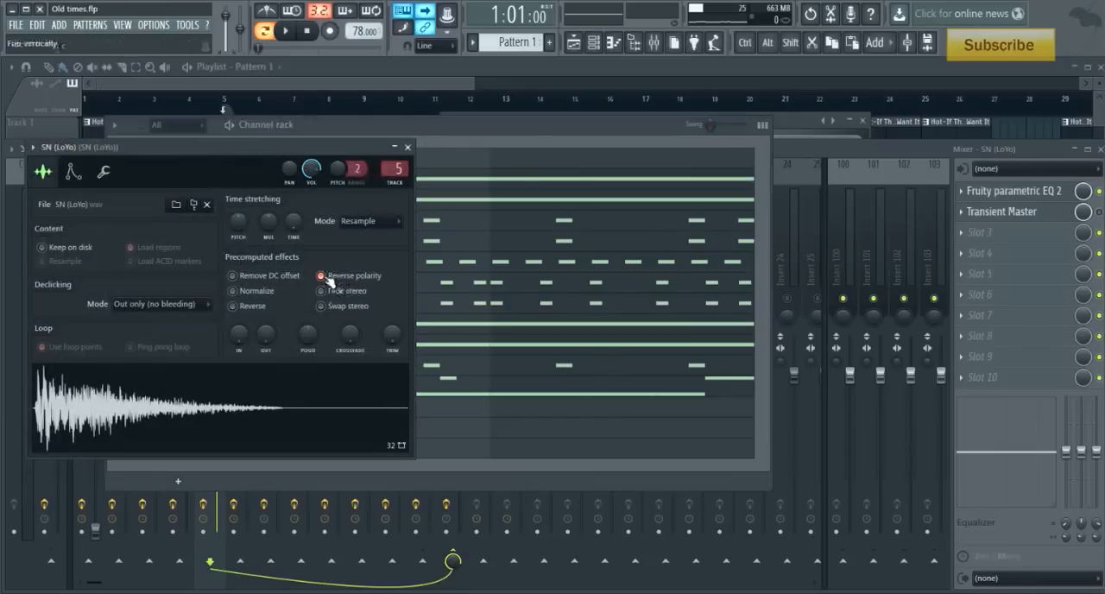
click(322, 278)
click(323, 278)
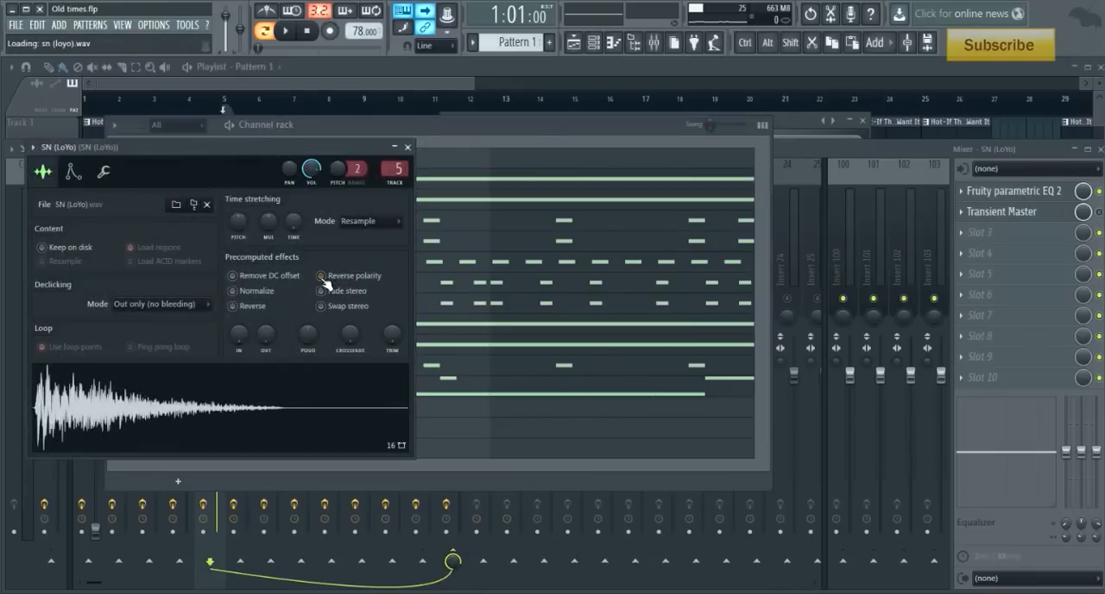
key(space)
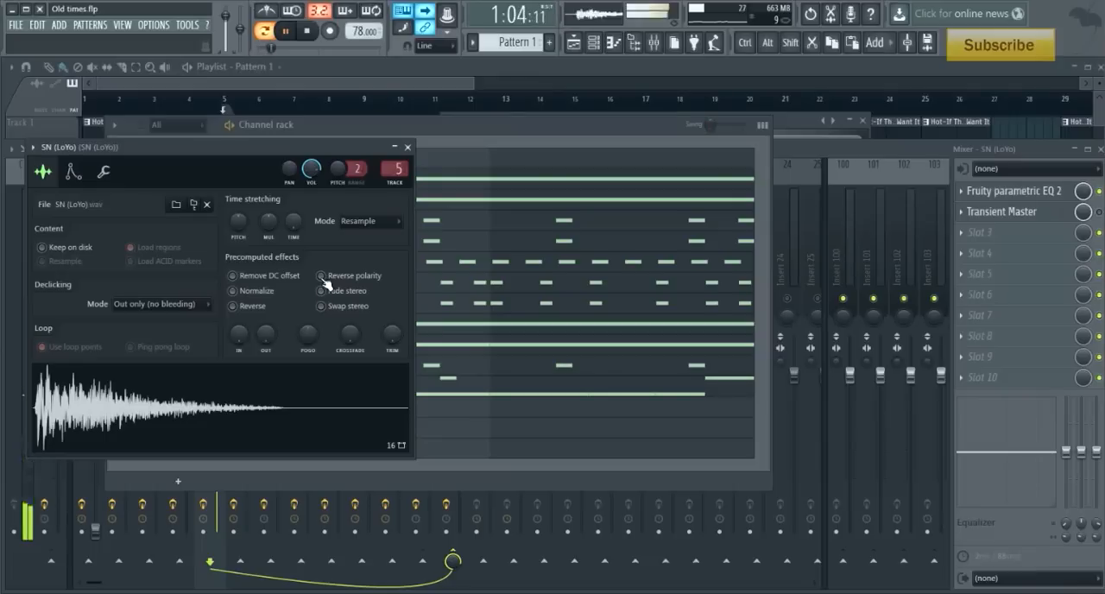
click(323, 277)
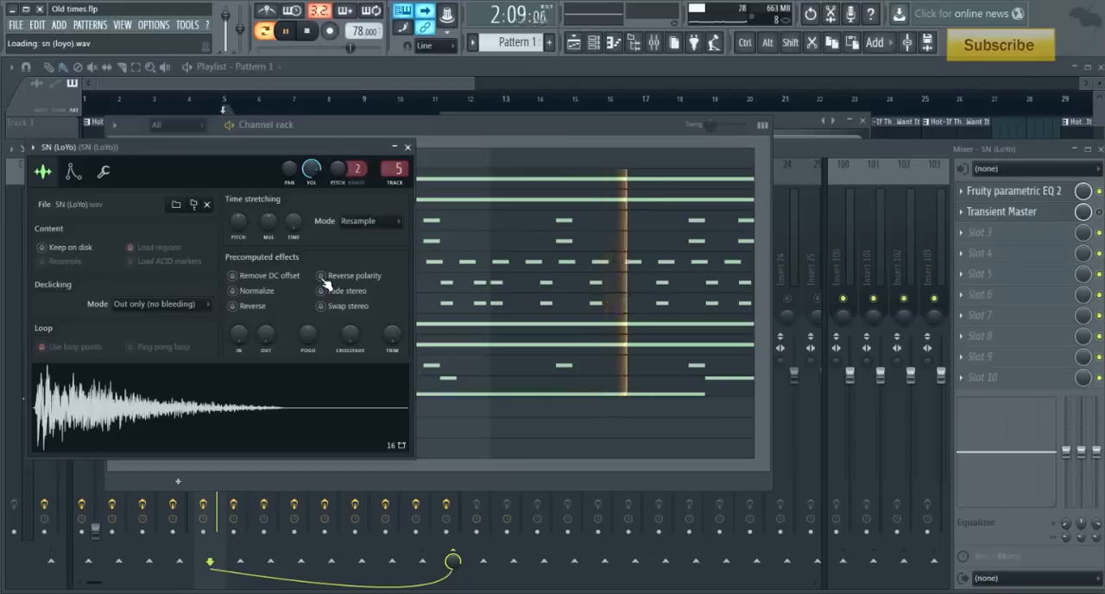
click(323, 277)
key(space)
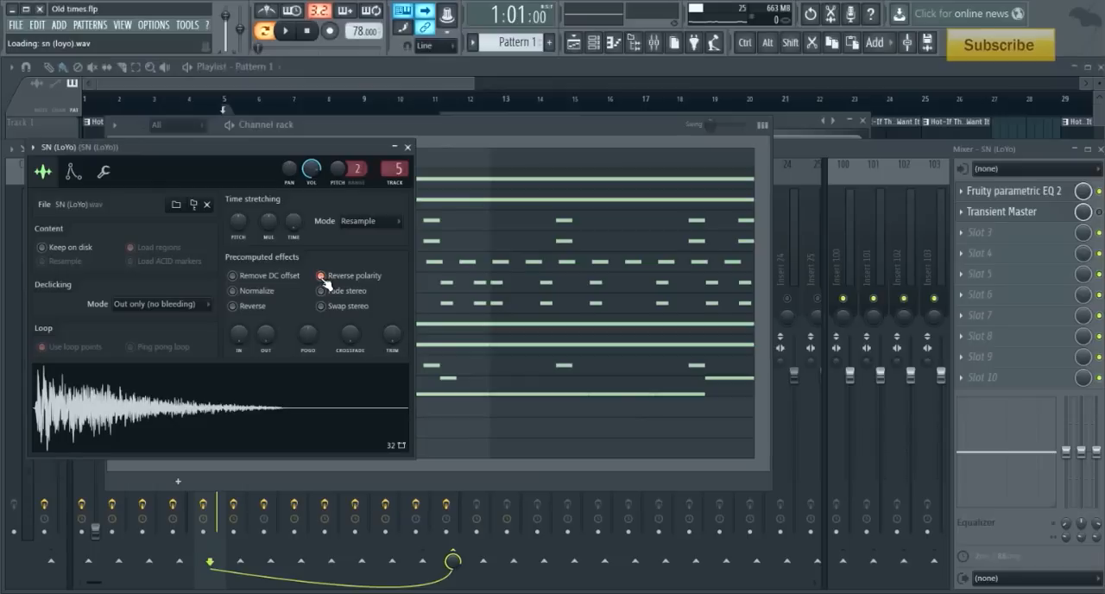
click(408, 147)
click(869, 148)
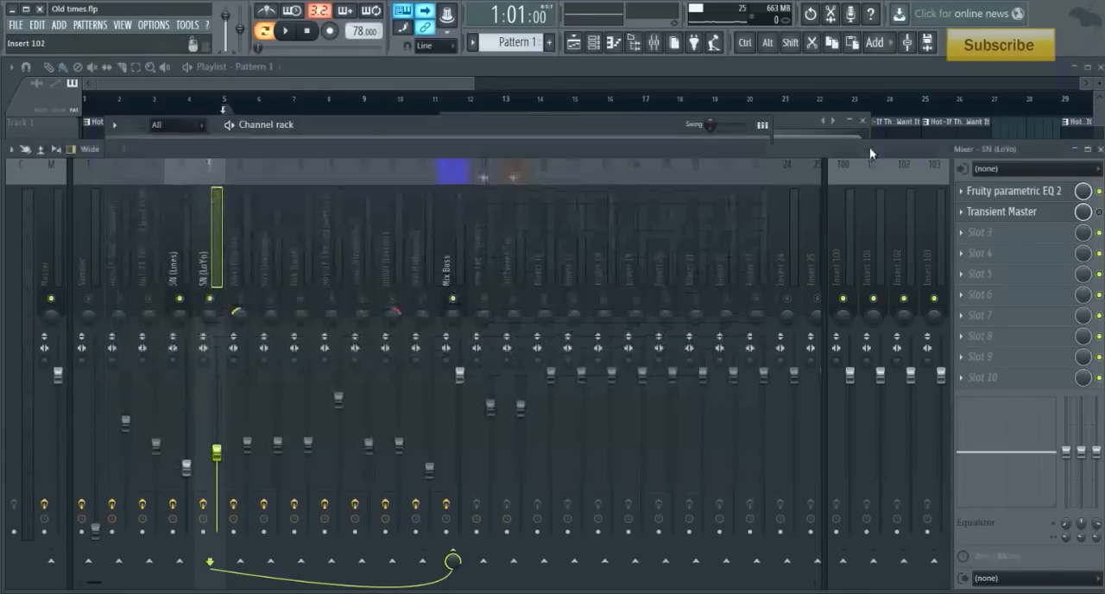
- Select and solo the Hihat (Acoustic) track in the mixer and examine its Fruity parametric EQ 2 curve
click(239, 276)
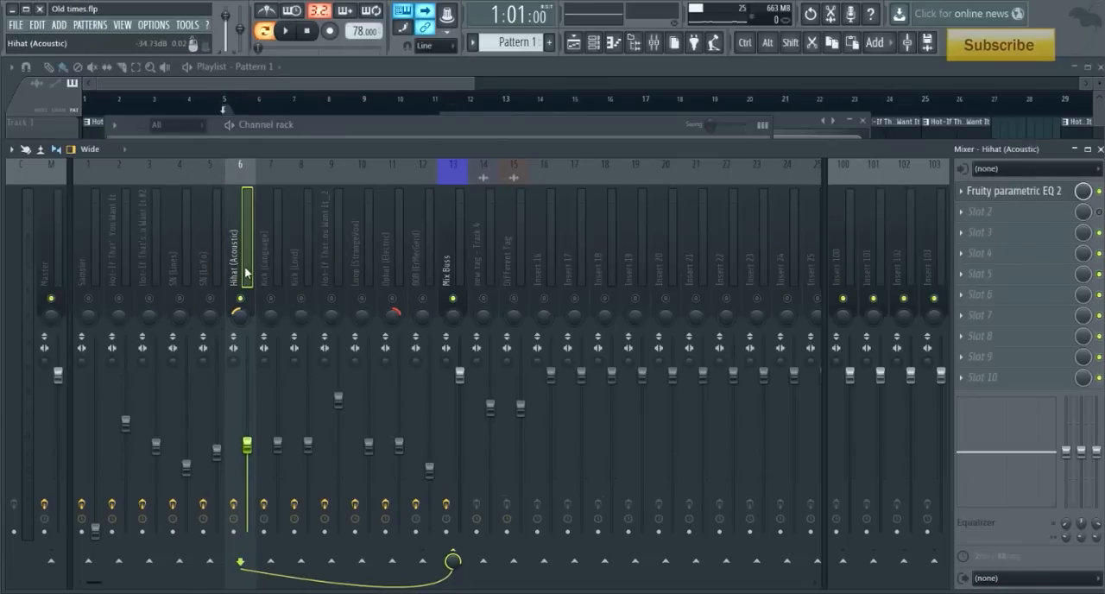
click(1033, 193)
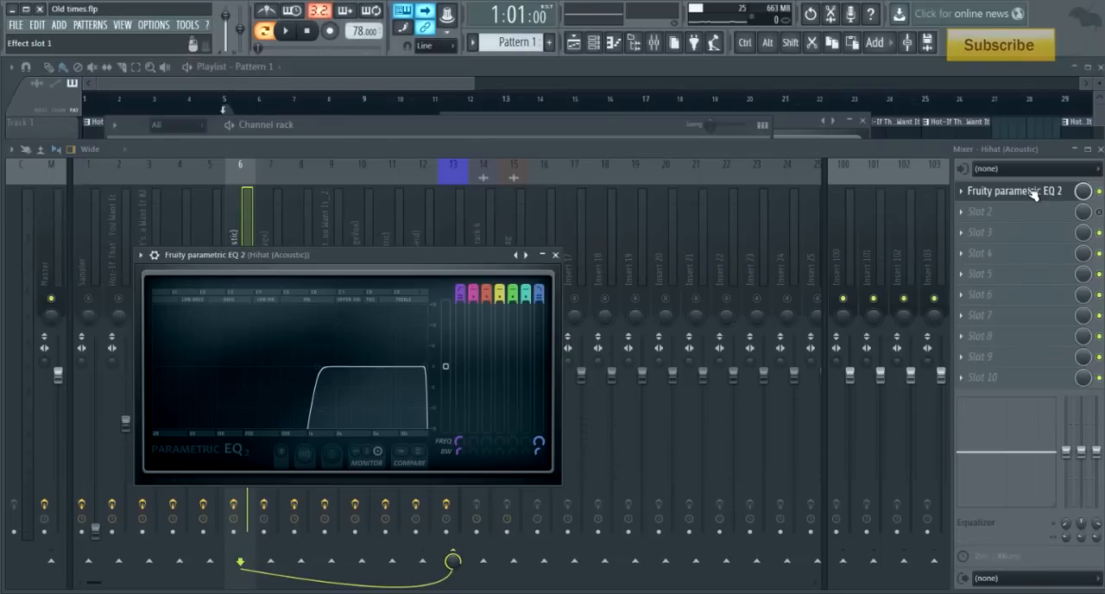
click(1034, 192)
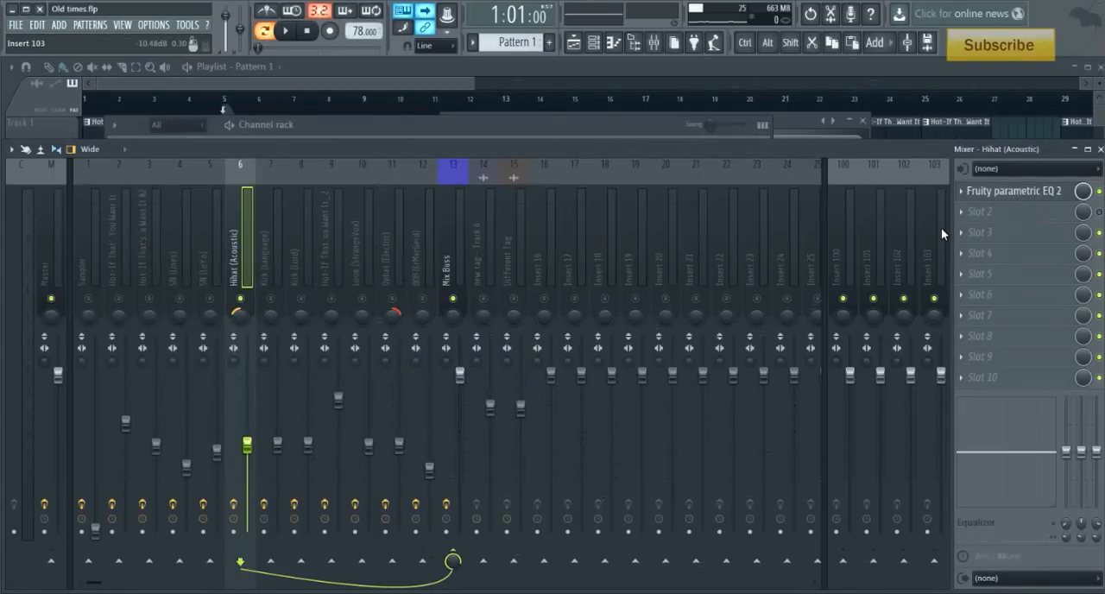
- Open the Hihat (Acoustic) channel settings from the channel rack and audition the hi-hat pattern
click(454, 130)
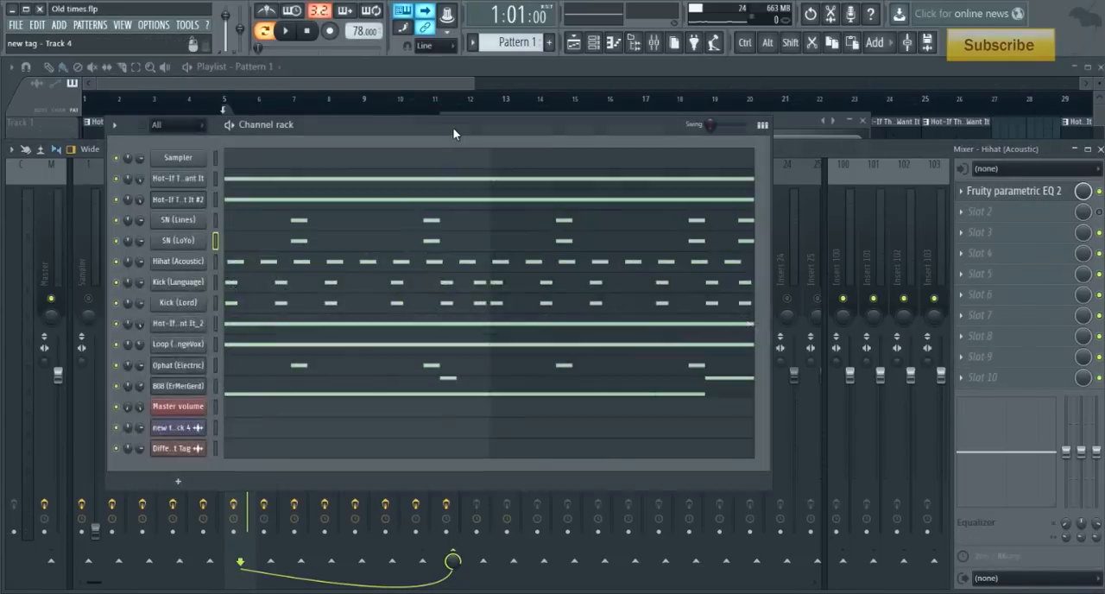
click(189, 262)
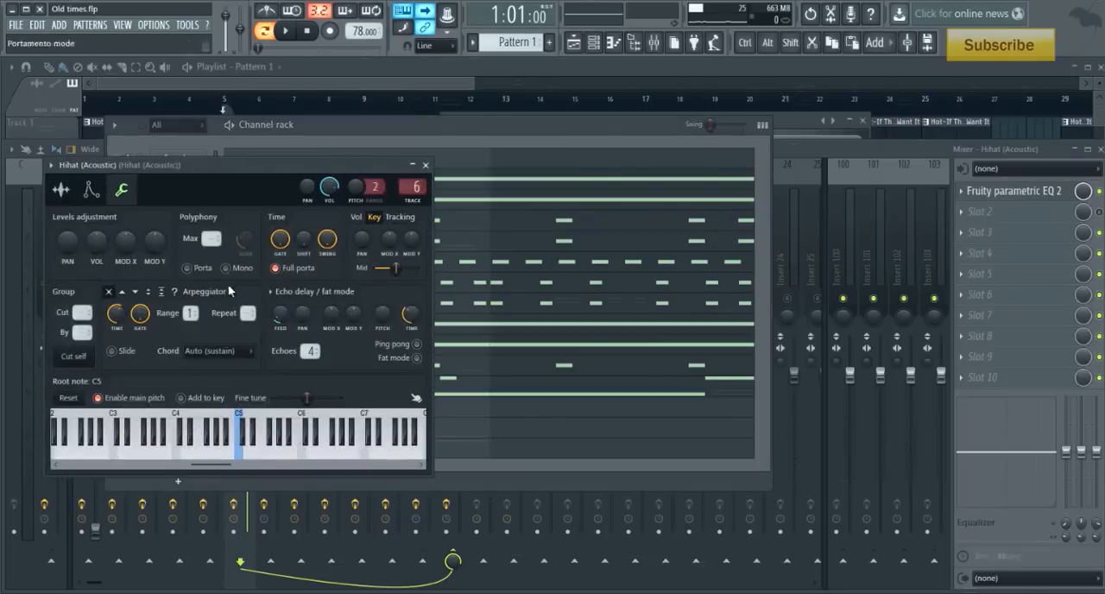
drag(285, 172, 774, 162)
key(space)
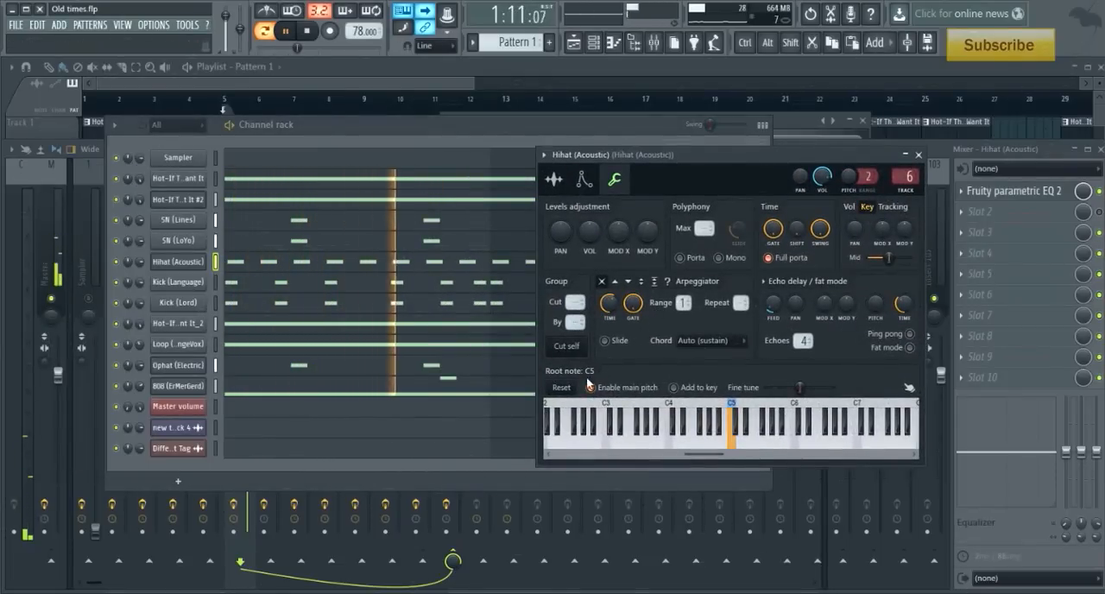
key(space)
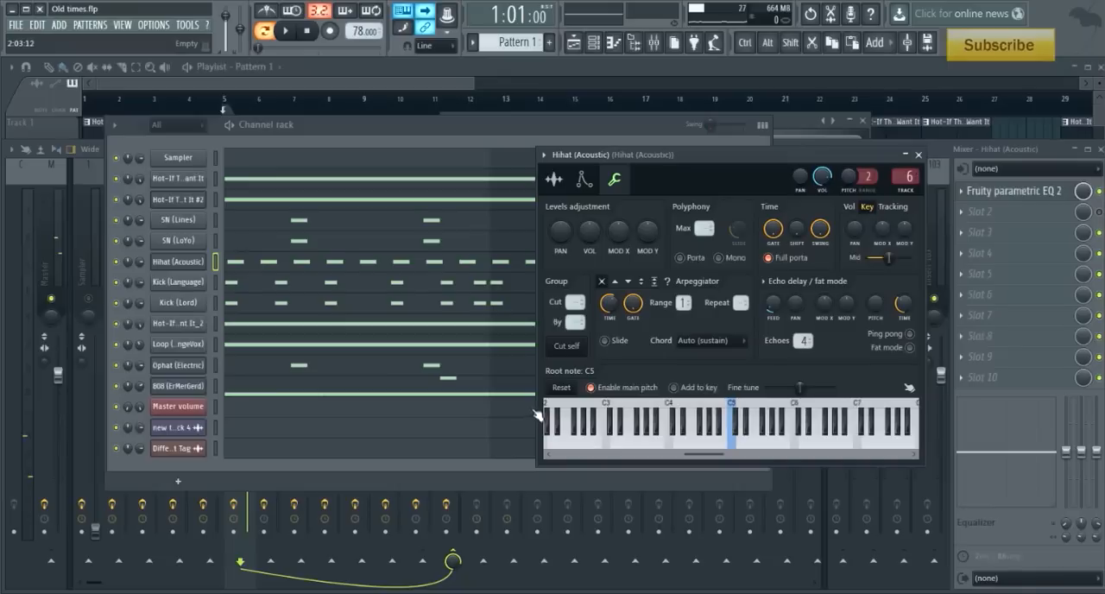
- Examine the hi-hat's sample and its Echo delay / fat mode feed and time settings
click(554, 182)
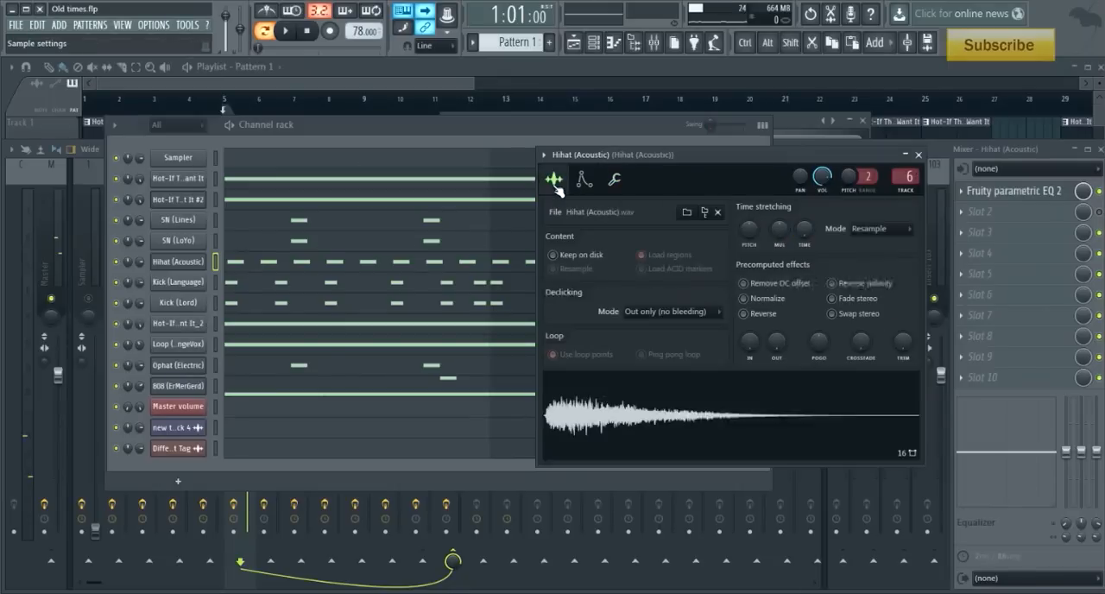
click(614, 179)
click(178, 261)
click(177, 261)
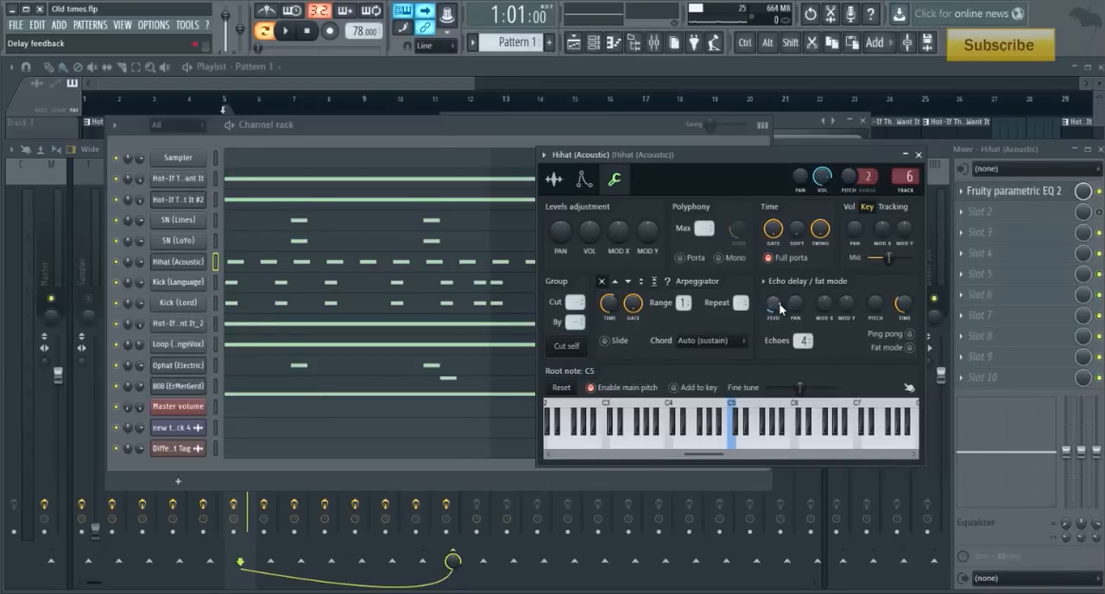
drag(774, 308, 774, 303)
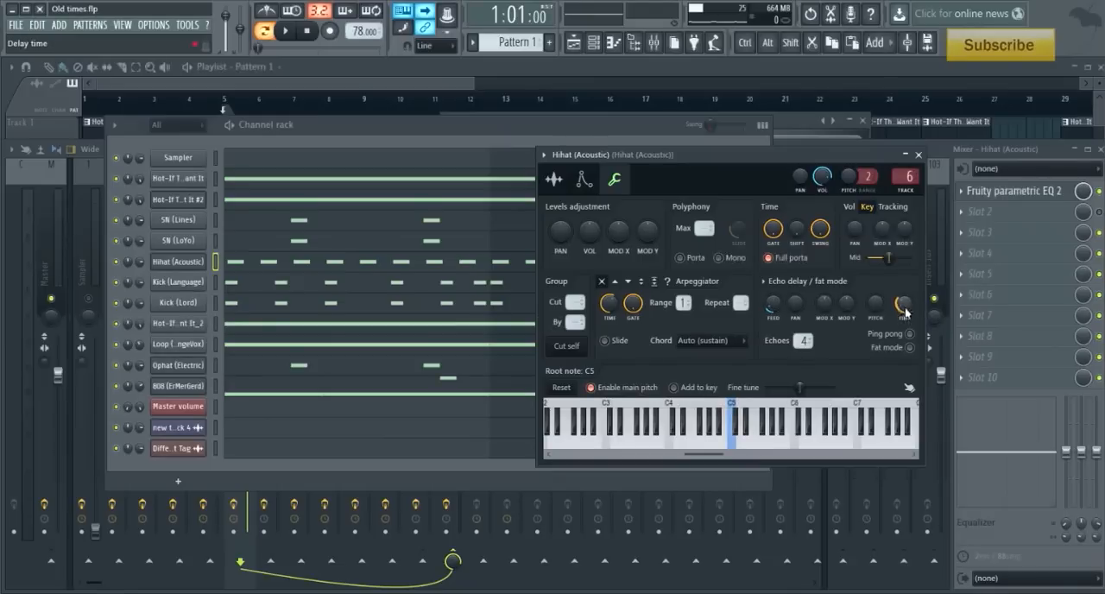
drag(904, 313, 903, 310)
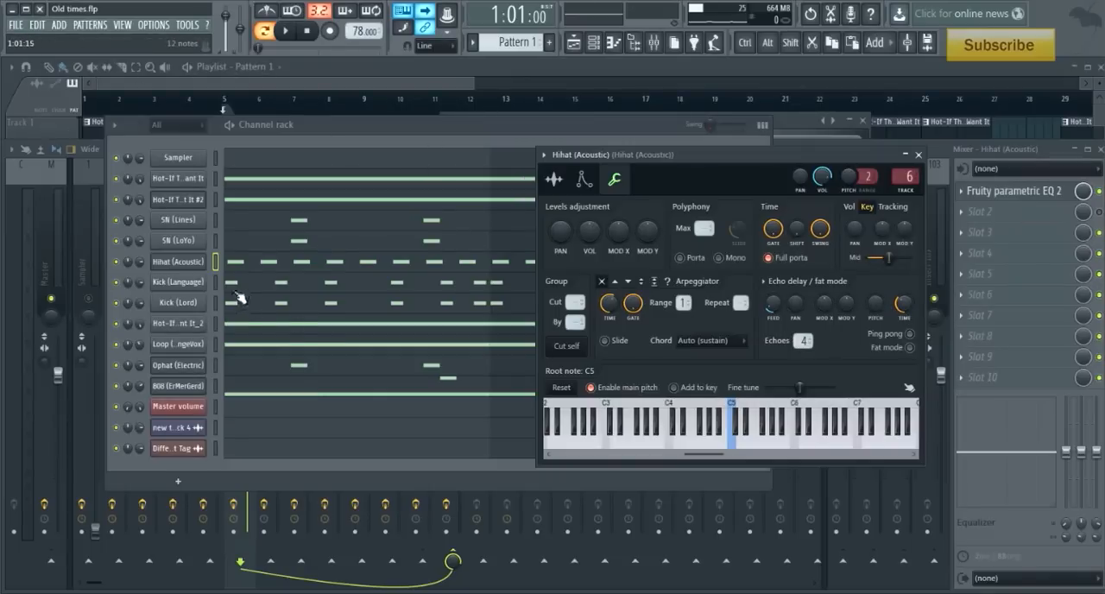
- Open the Hihat (Acoustic) piano roll and examine how the C5 notes sit against the grid
key(F7)
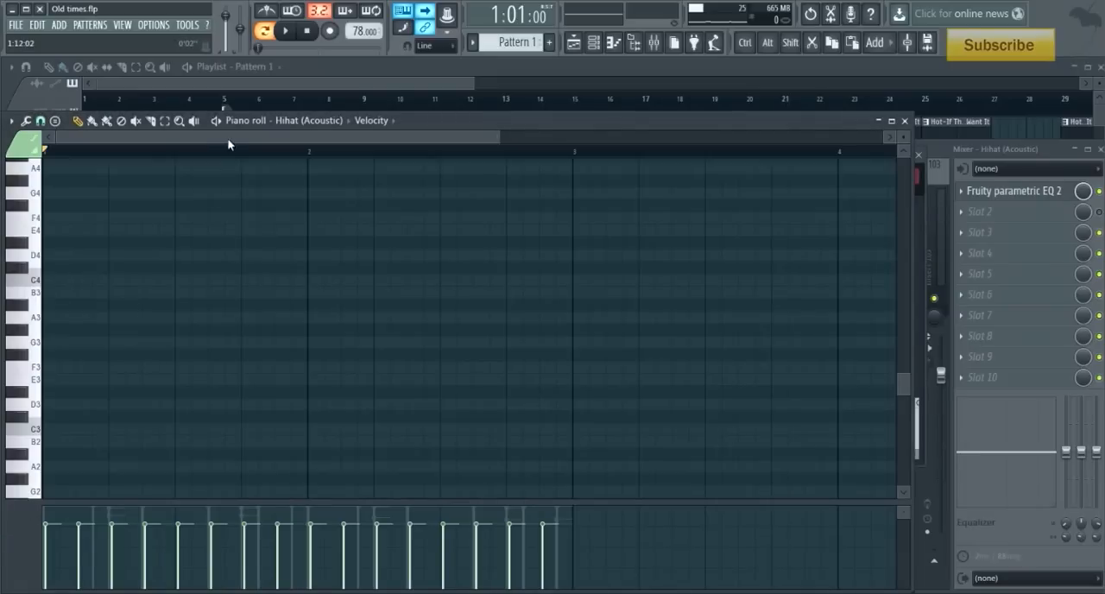
scroll(233, 268, up, 5)
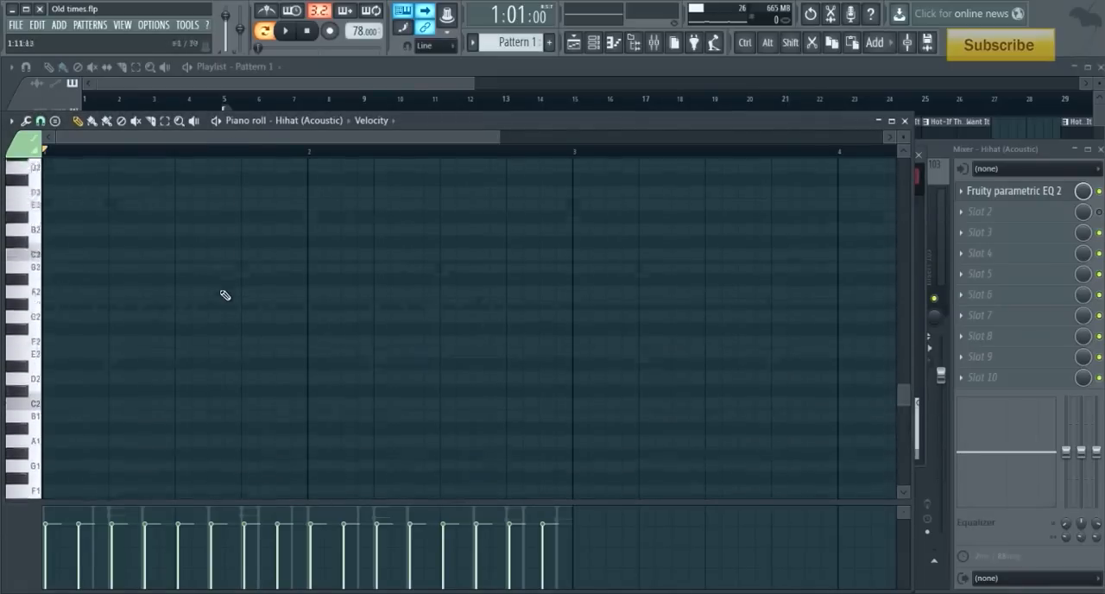
scroll(207, 242, up, 2)
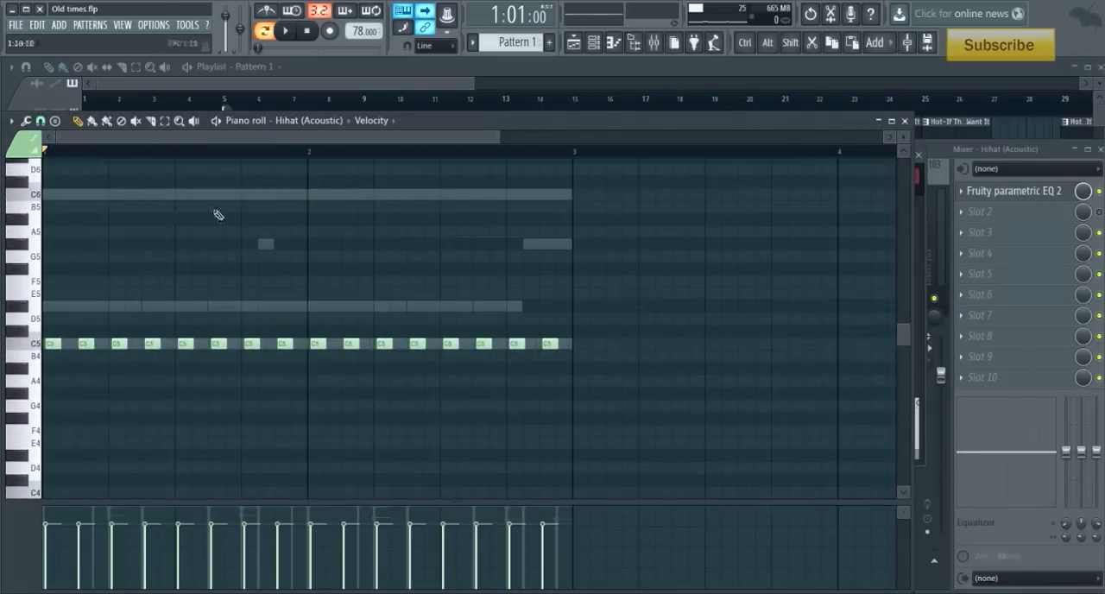
scroll(247, 155, up, 1)
scroll(246, 156, up, 4)
drag(244, 139, 124, 156)
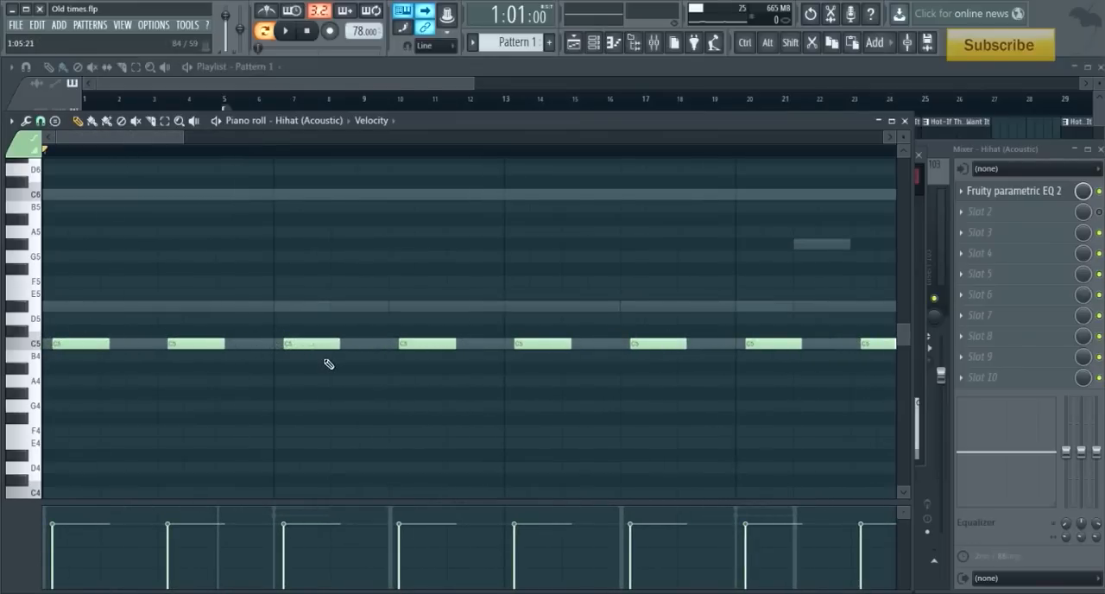
- Nudge all the Hihat (Acoustic) C5 notes slightly behind the grid lines and play the pattern to check the groove
key(space)
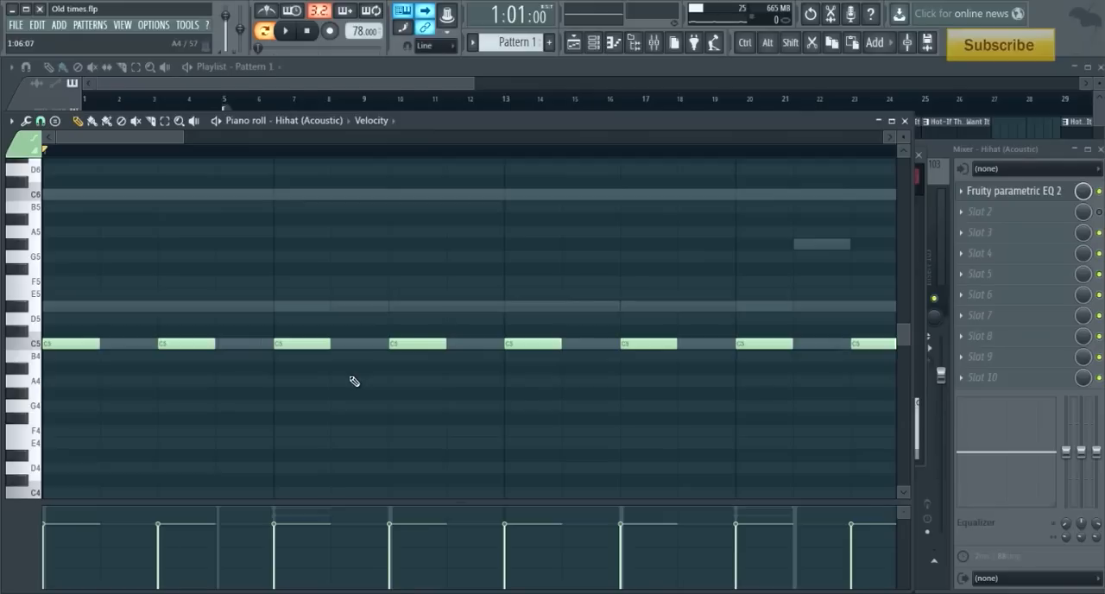
key(ctrl+alt)
scroll(354, 380, right, 3)
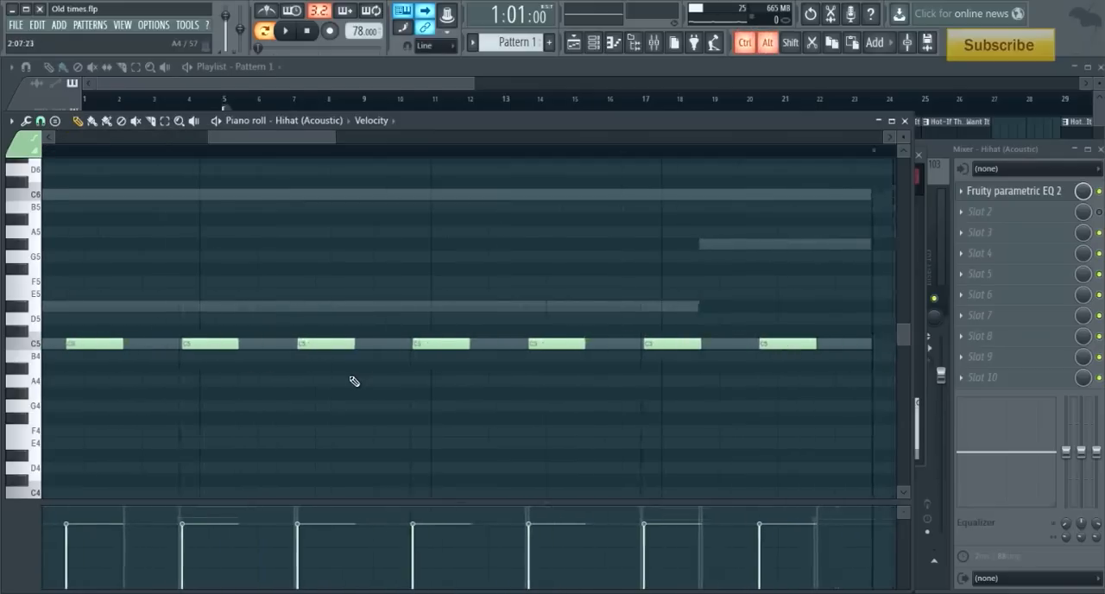
key(shift+Right)
key(shift+Right)
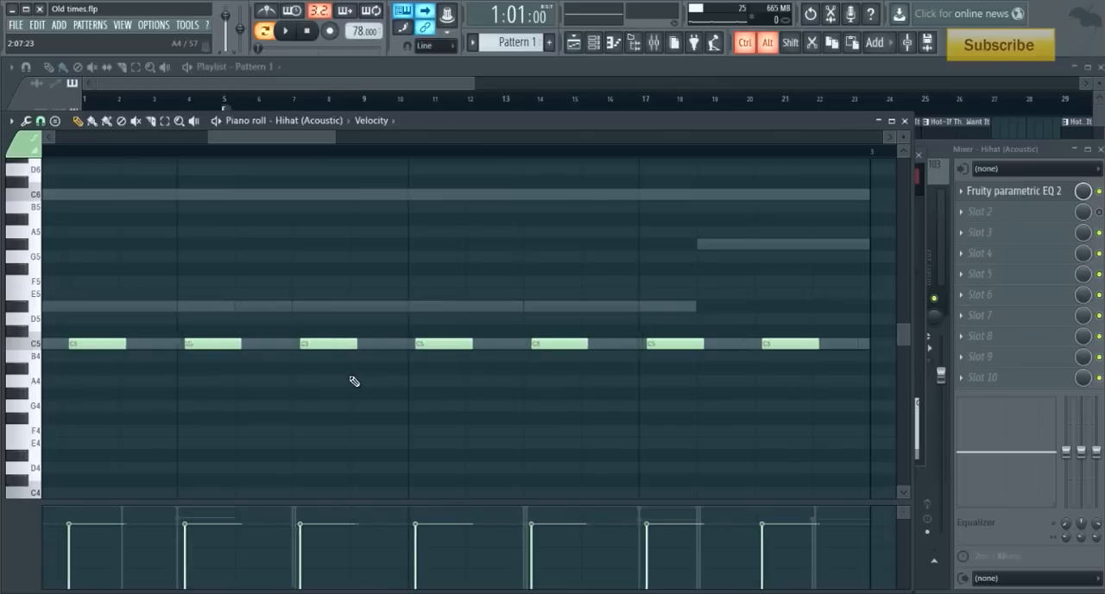
key(shift+Right)
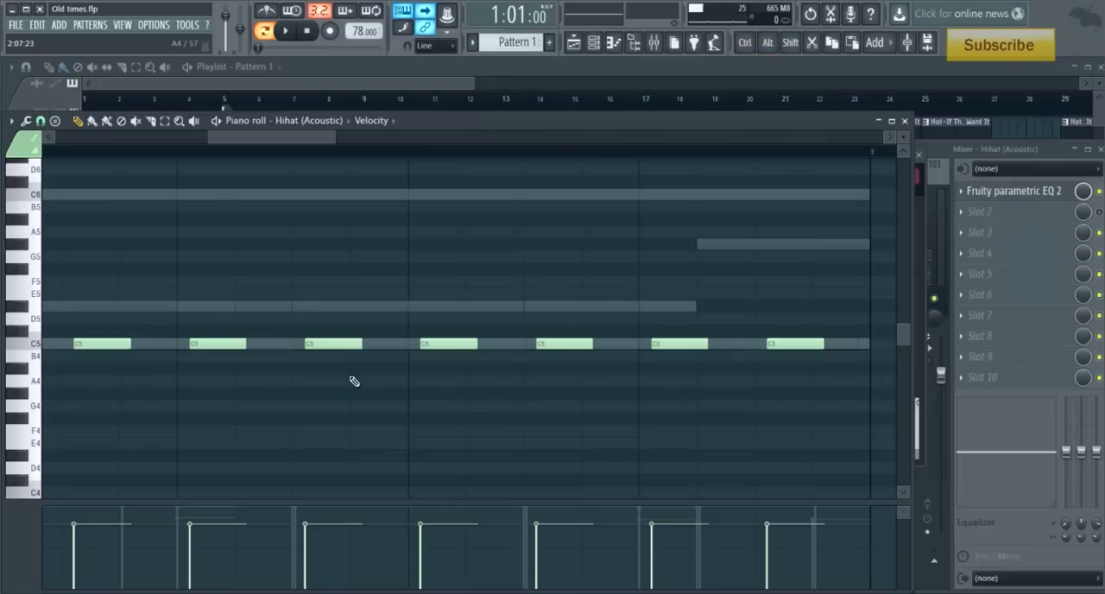
key(space)
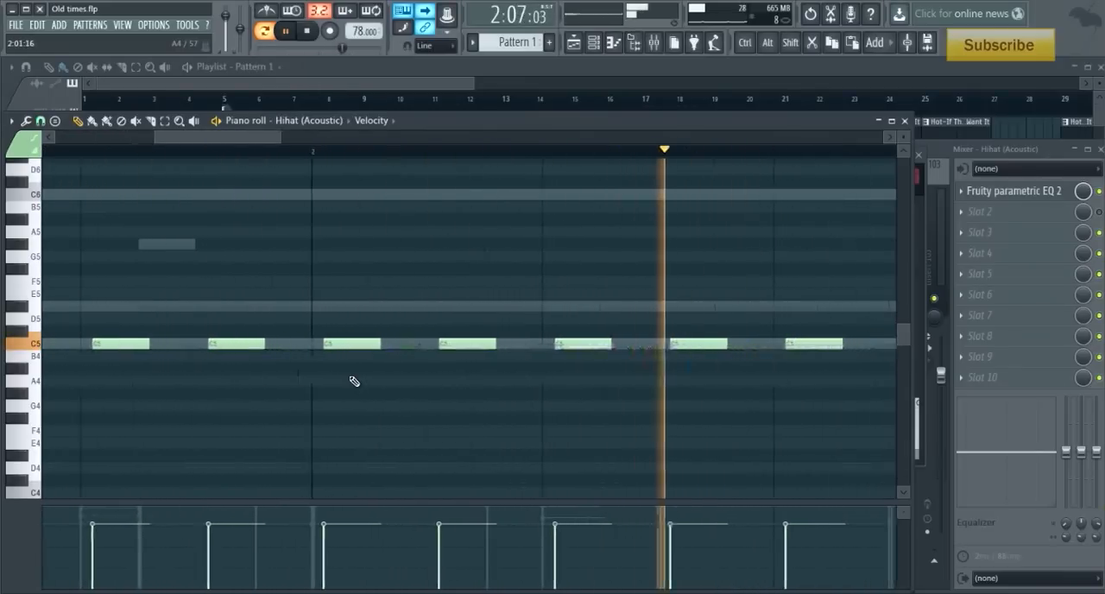
- Close the Hihat (Acoustic) piano roll and check the effects on the Kick (Language) and Kick (Lord) mixer tracks
key(space)
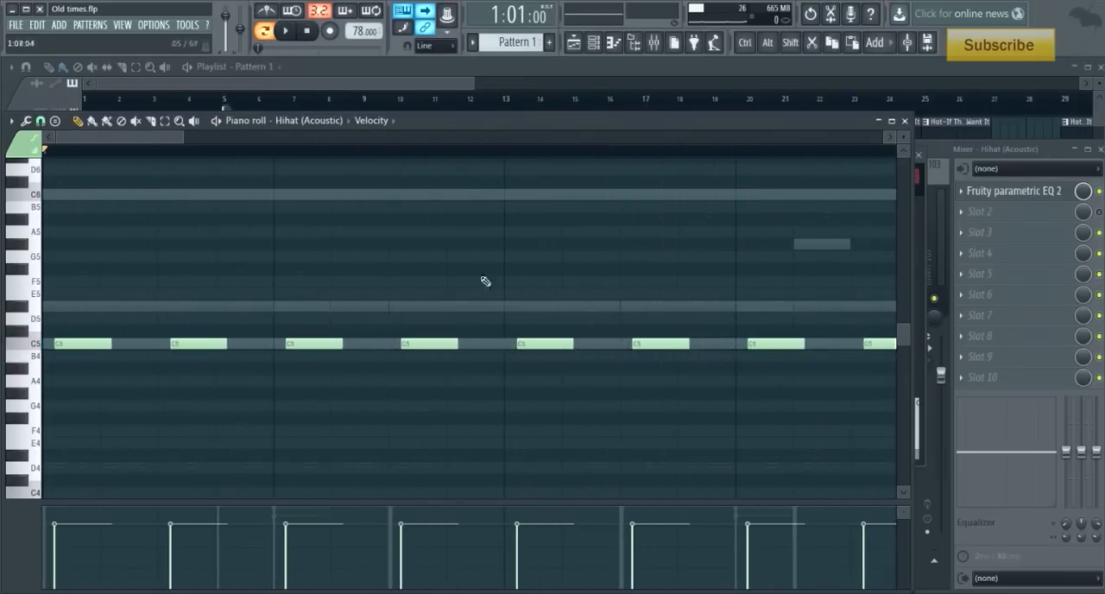
click(904, 121)
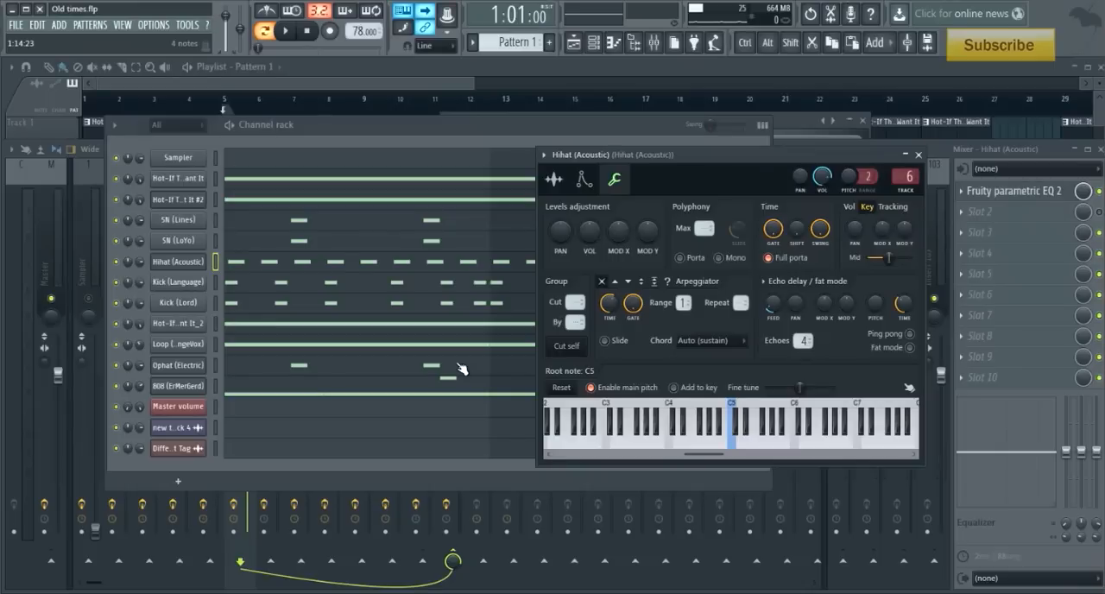
click(939, 144)
click(275, 281)
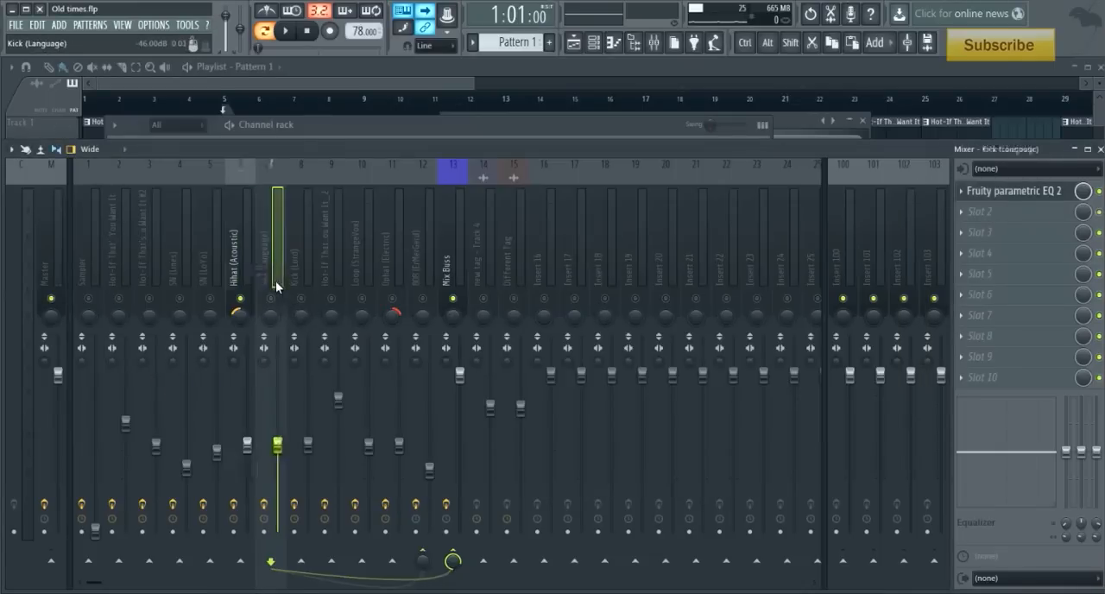
click(304, 283)
- Solo the Hot-If That's The Way You Want It_2 mixer track and play the pattern to hear it alone
click(333, 281)
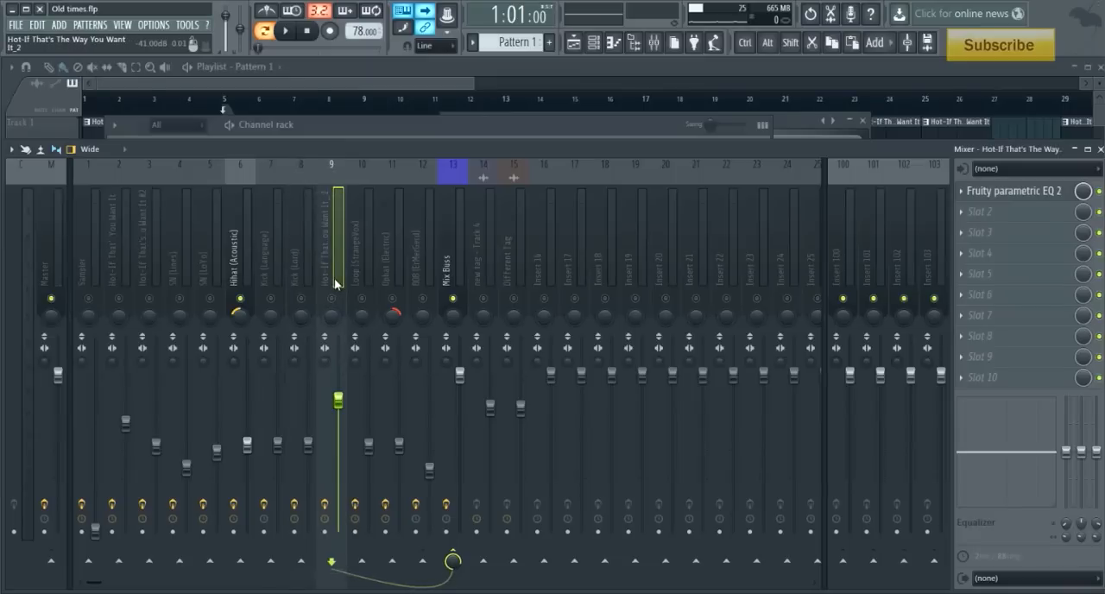
click(338, 308)
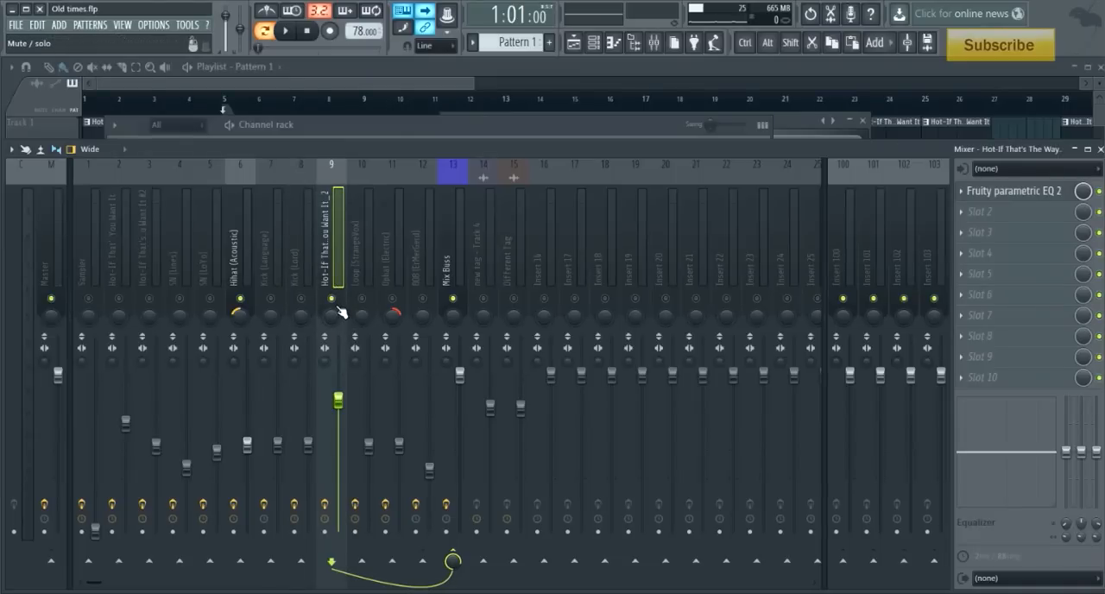
right_click(243, 303)
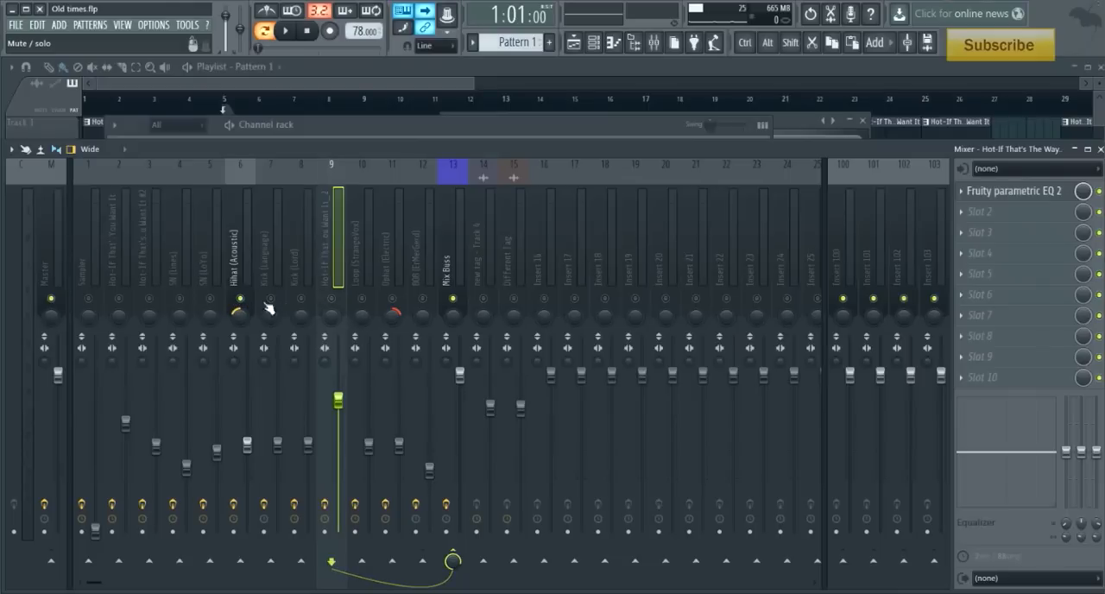
right_click(339, 302)
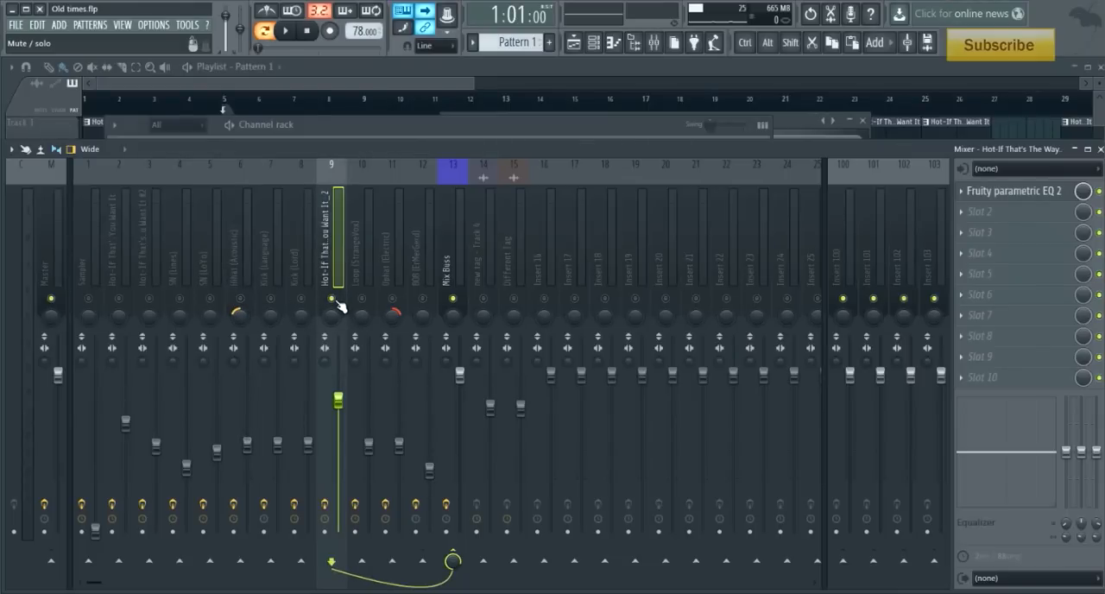
key(space)
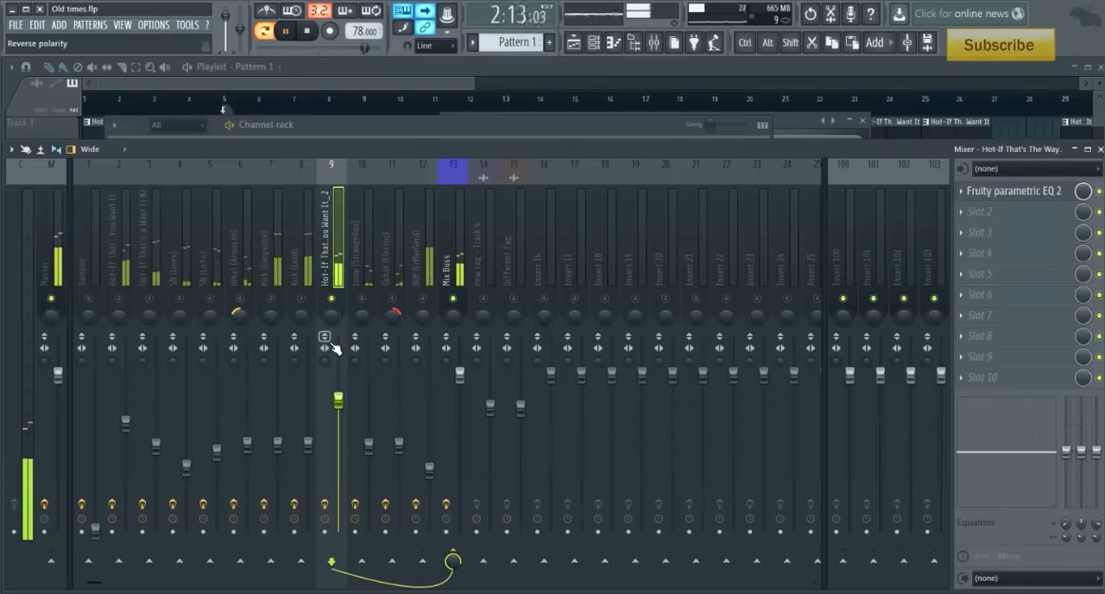
key(space)
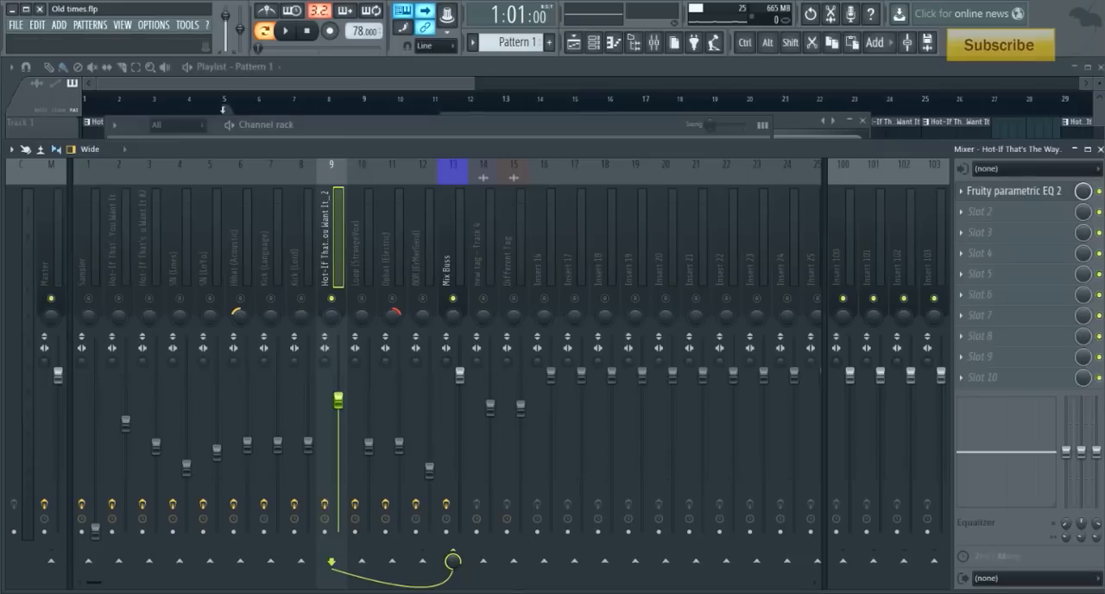
- View the soloed sample's Fruity parametric EQ 2, bypass it to hear the raw sound, and switch it back on
click(1027, 193)
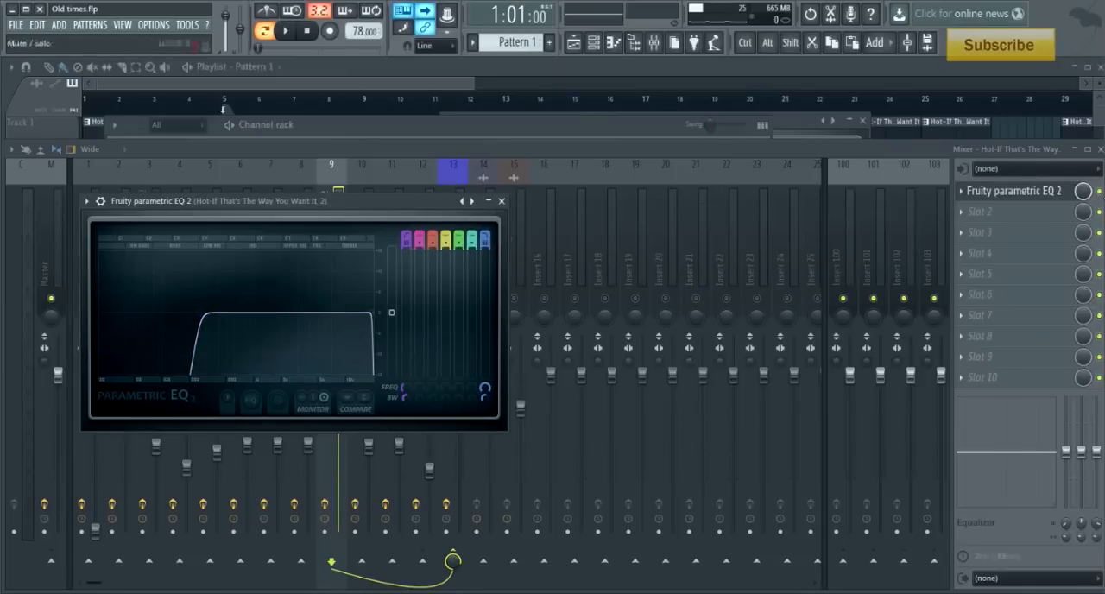
click(1100, 191)
key(space)
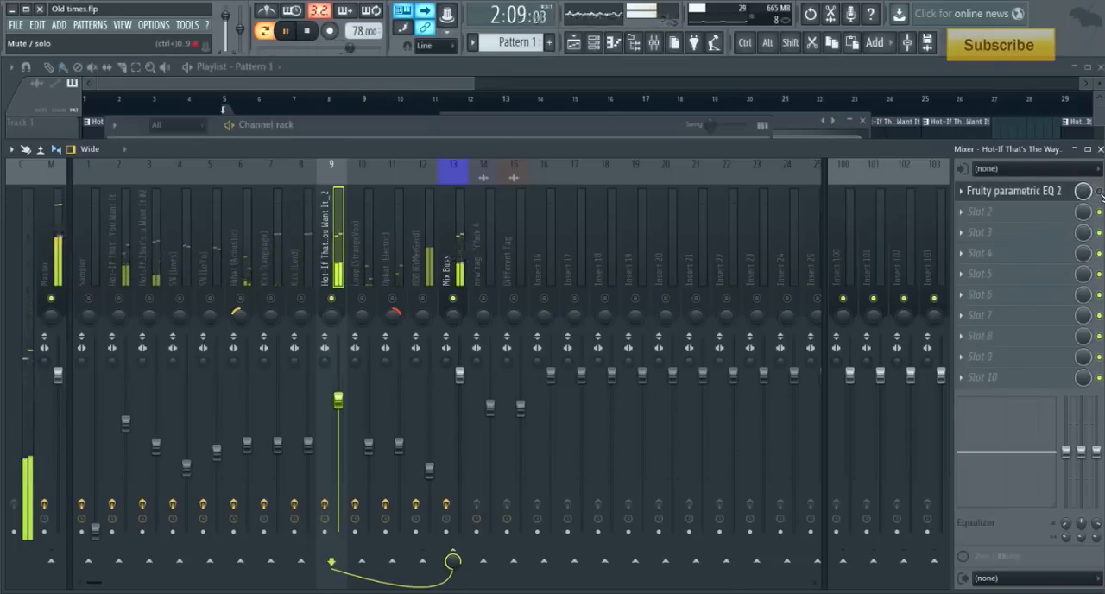
key(space)
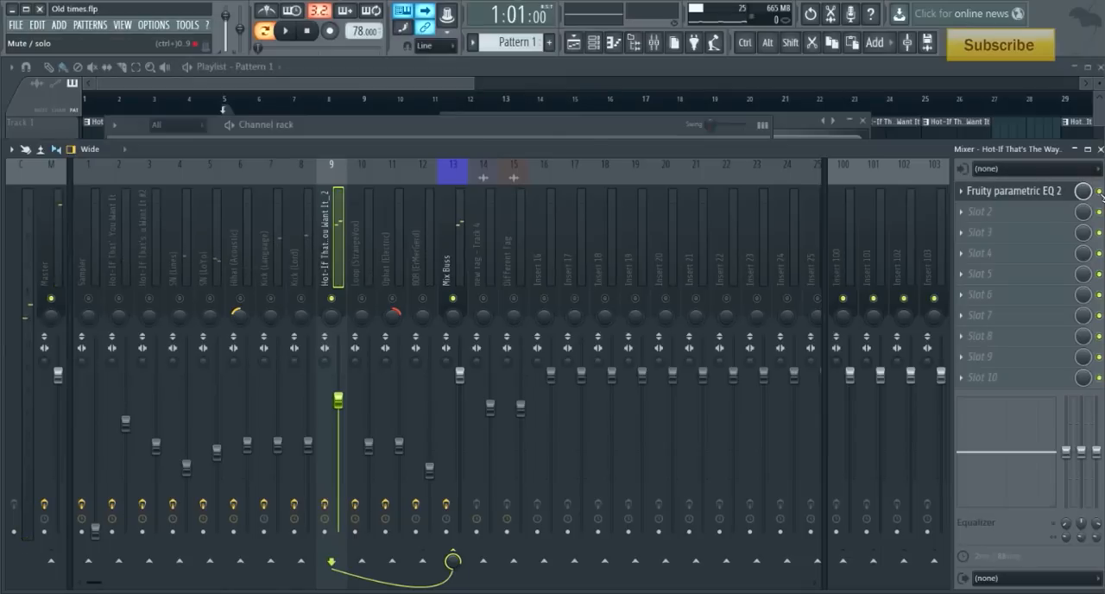
- Play the soloed sample with Fruity parametric EQ 2 active and examine the filter curve against the signal
key(space)
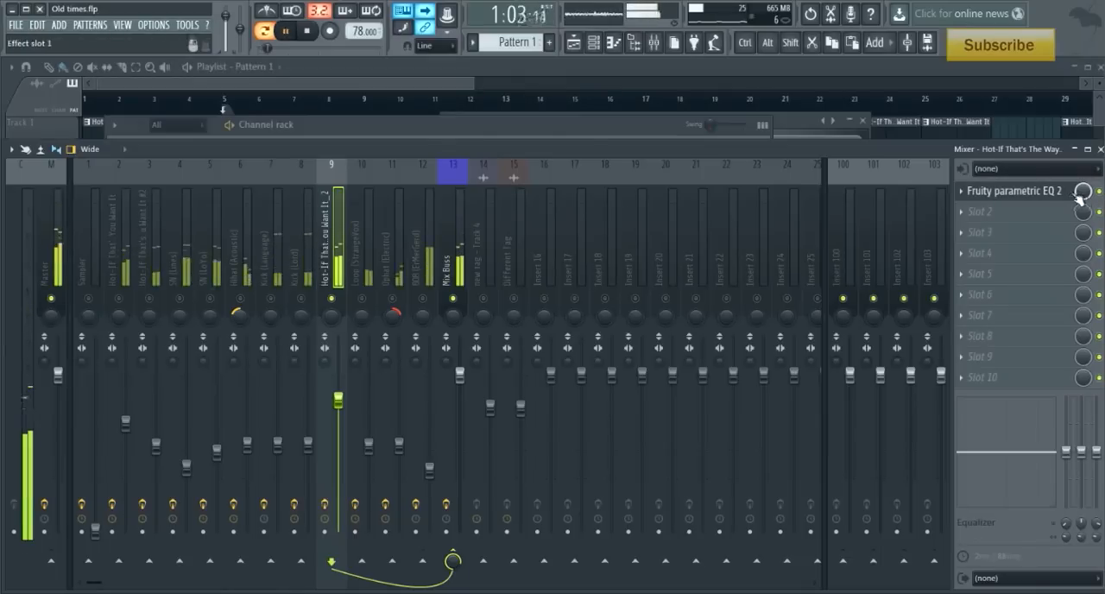
click(1069, 193)
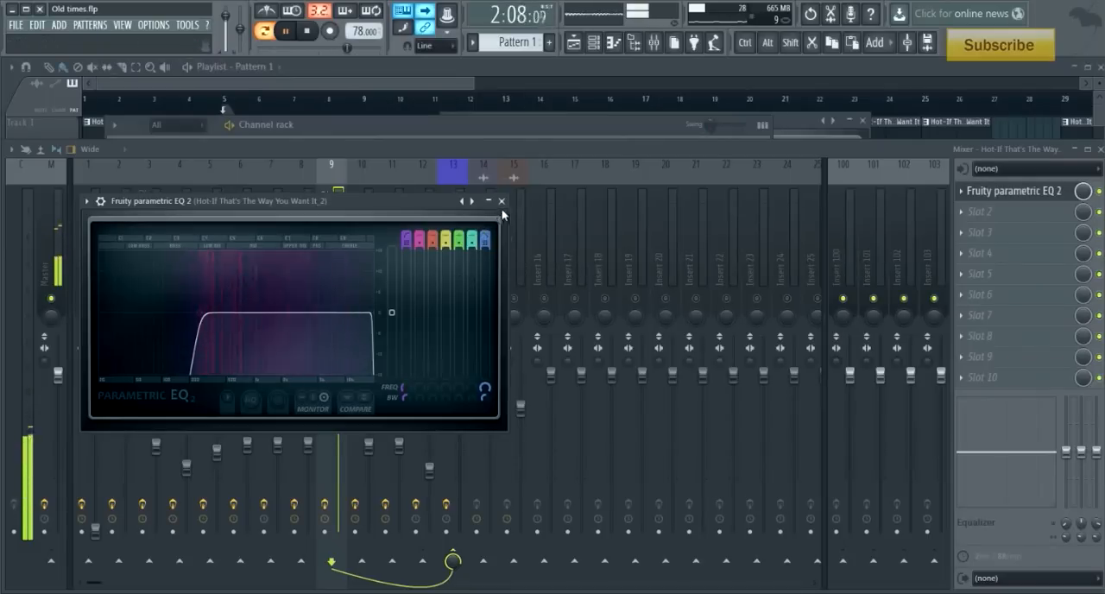
key(space)
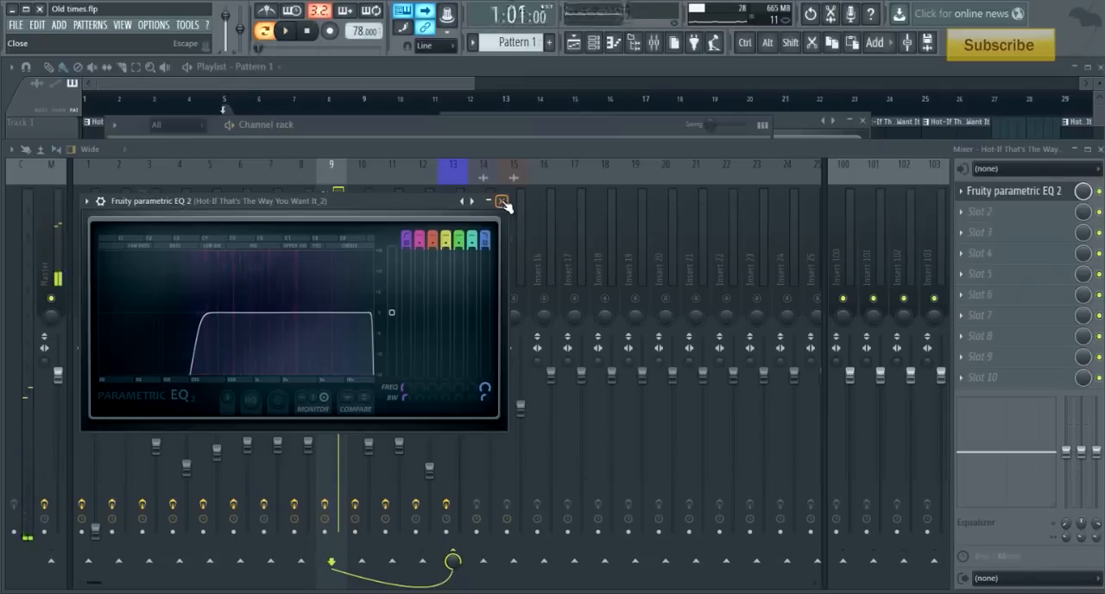
click(502, 201)
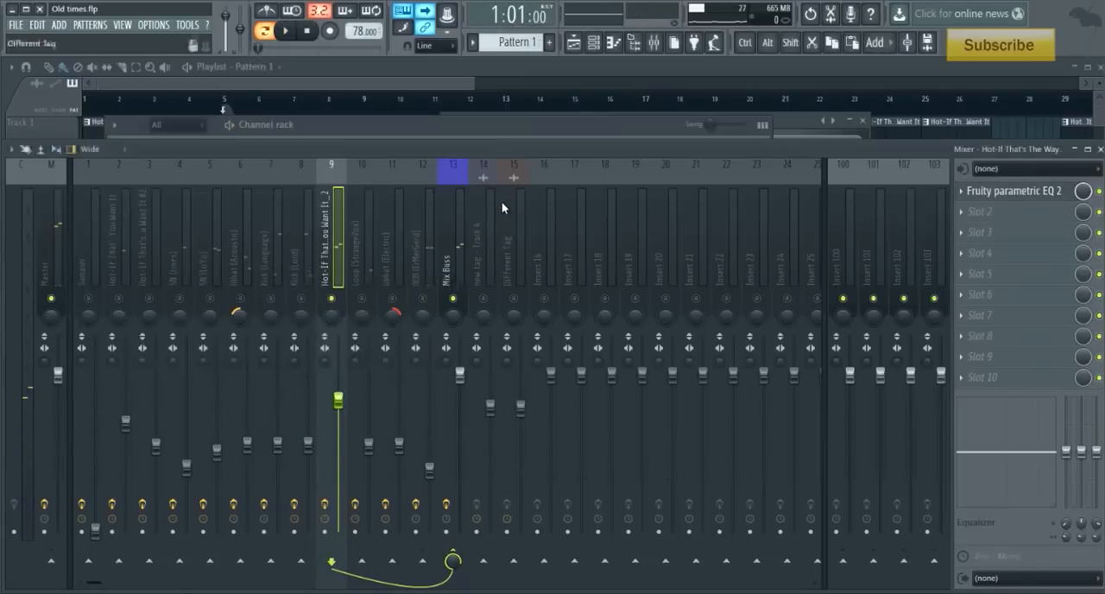
- Solo the Loop (StrangeVox) track and audition it in the pattern with its sample settings open beside the channel rack
click(366, 250)
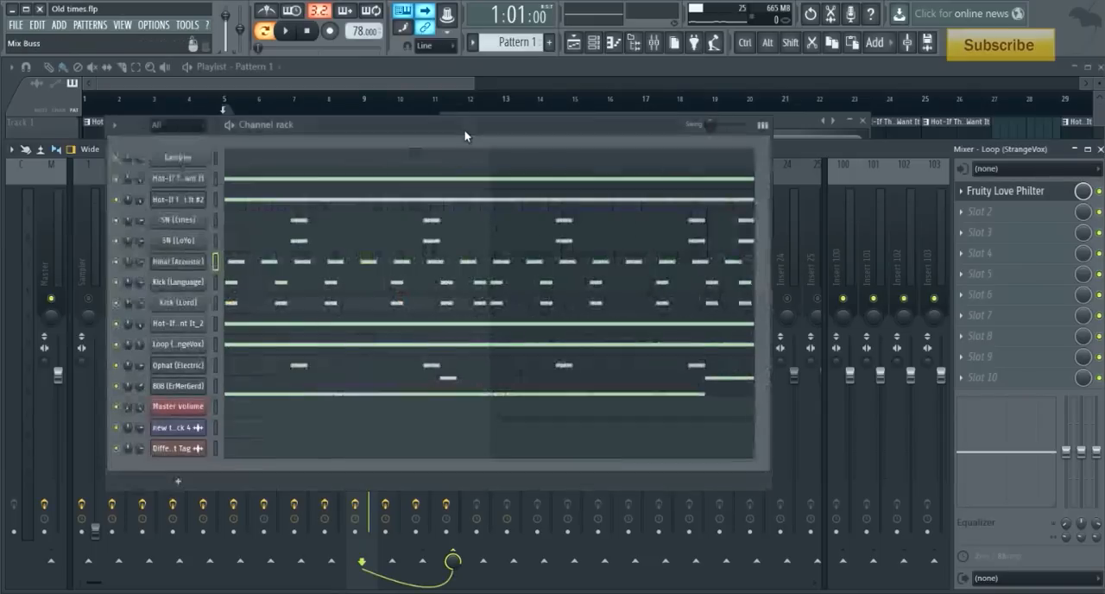
click(465, 133)
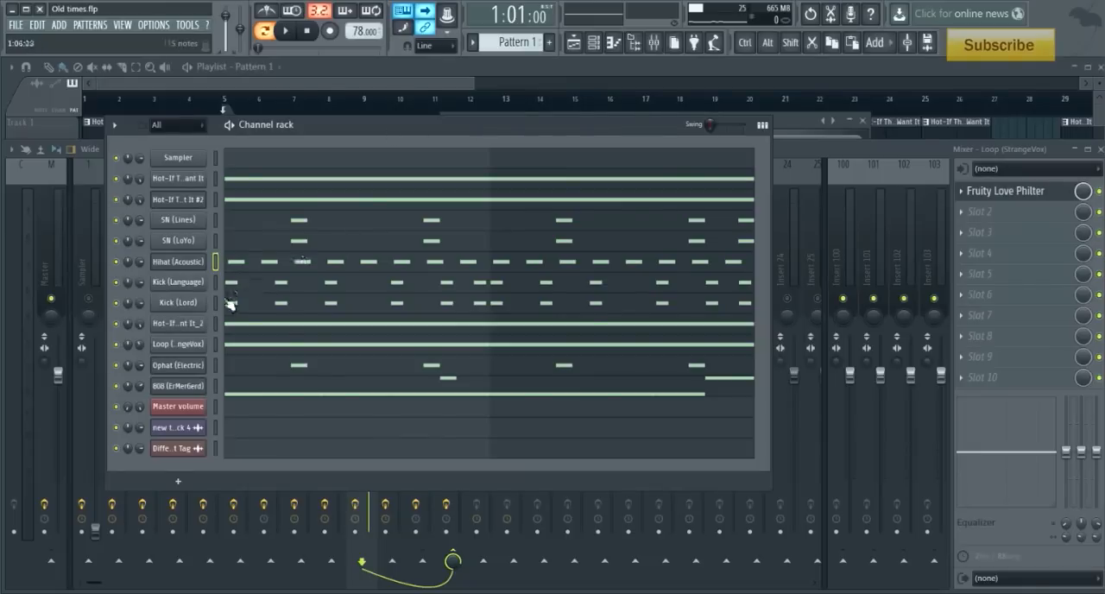
click(197, 343)
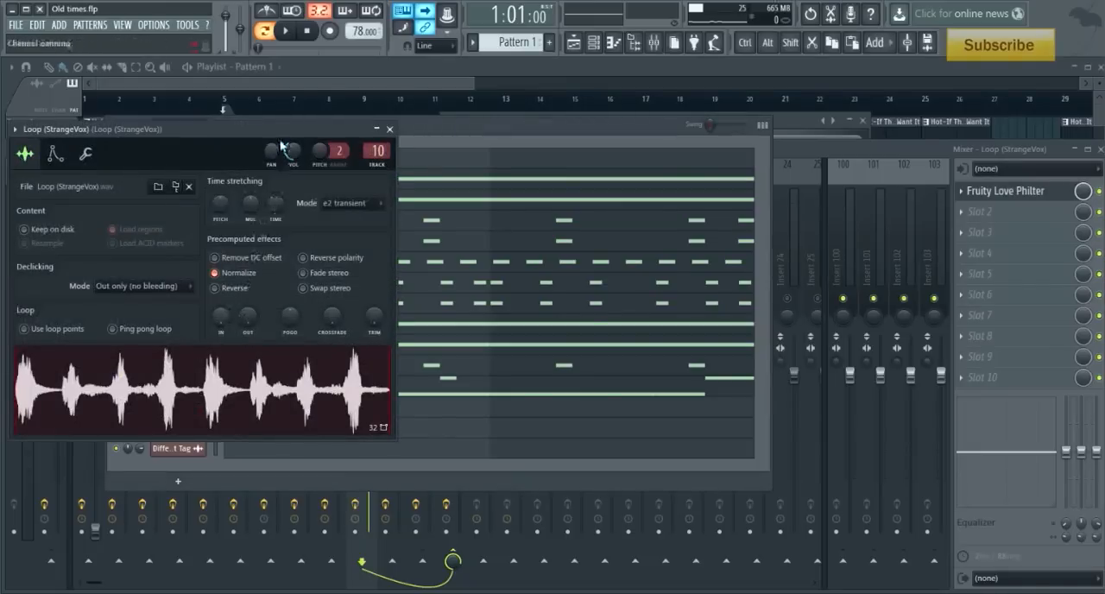
drag(276, 137, 866, 76)
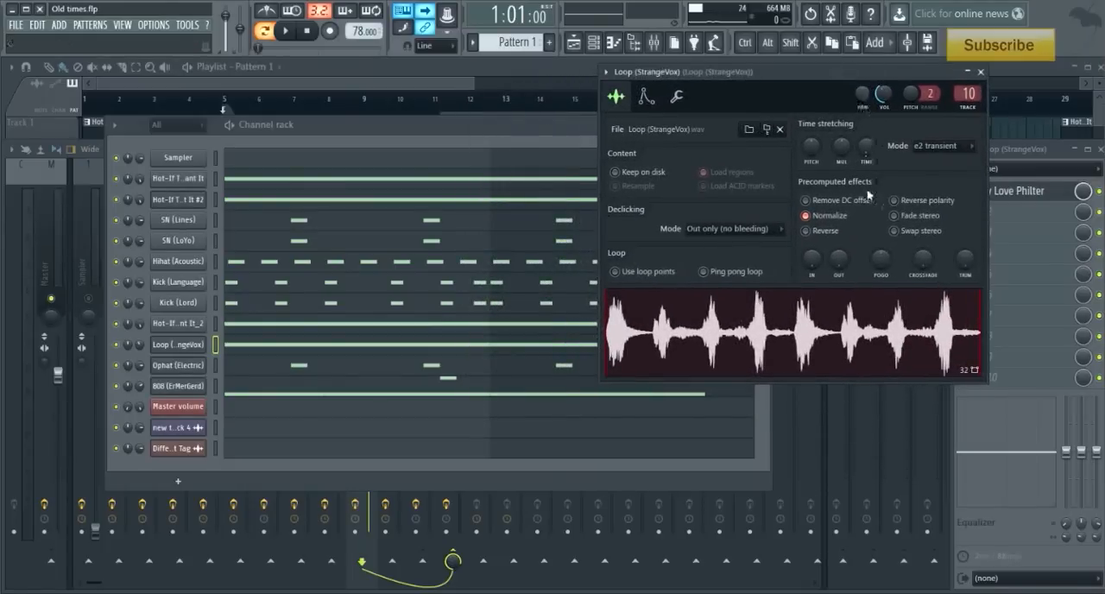
click(287, 32)
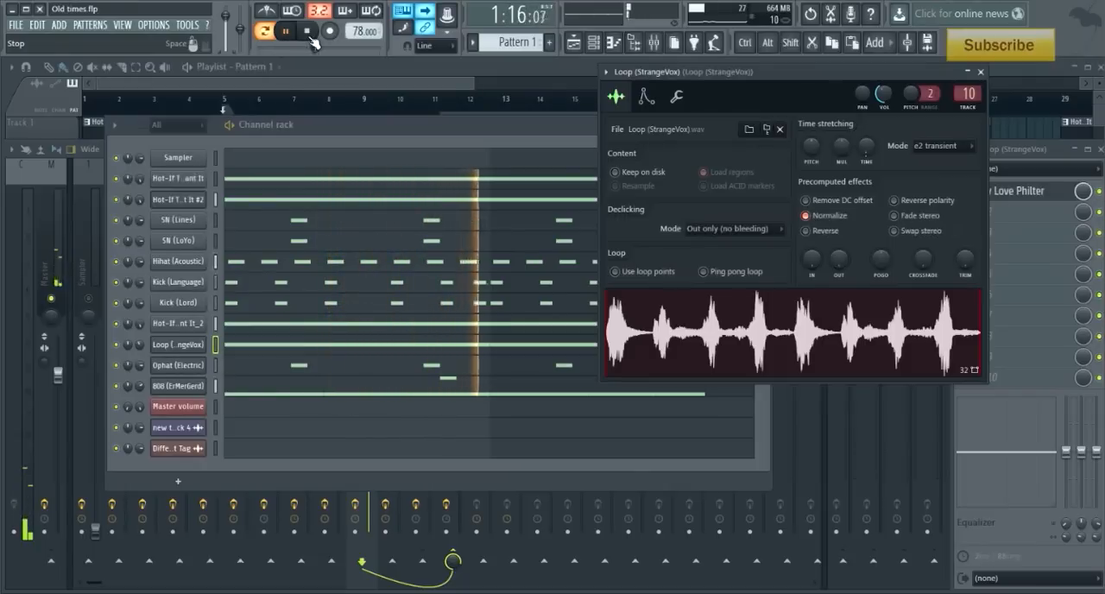
click(308, 33)
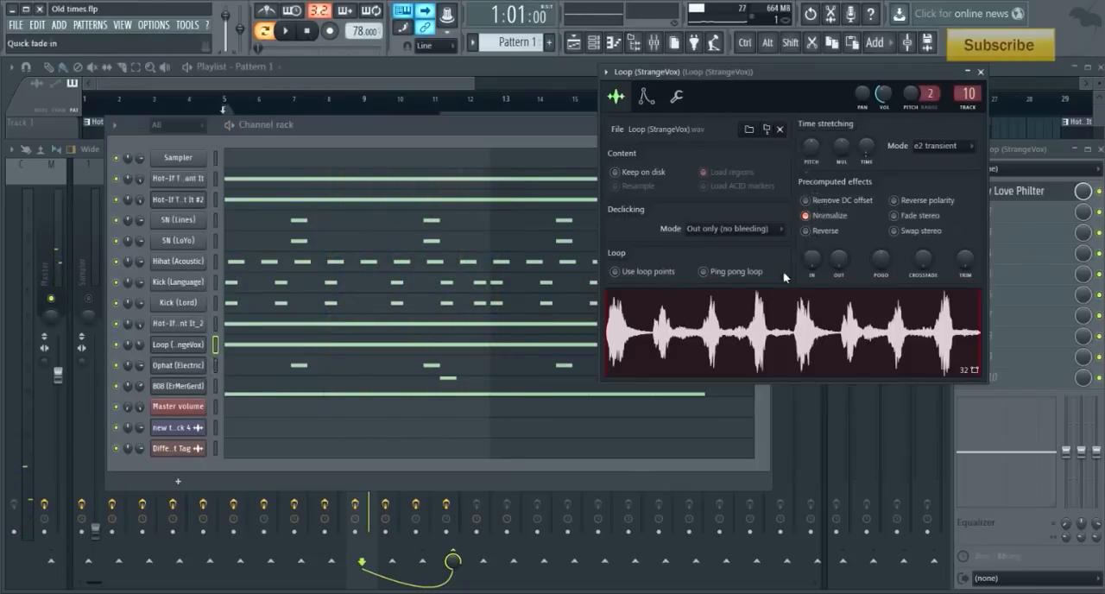
- Choose the Twinkle preset in Fruity Love Philter on the Loop (StrangeVox) mixer track and audition the filtered loop
click(1021, 153)
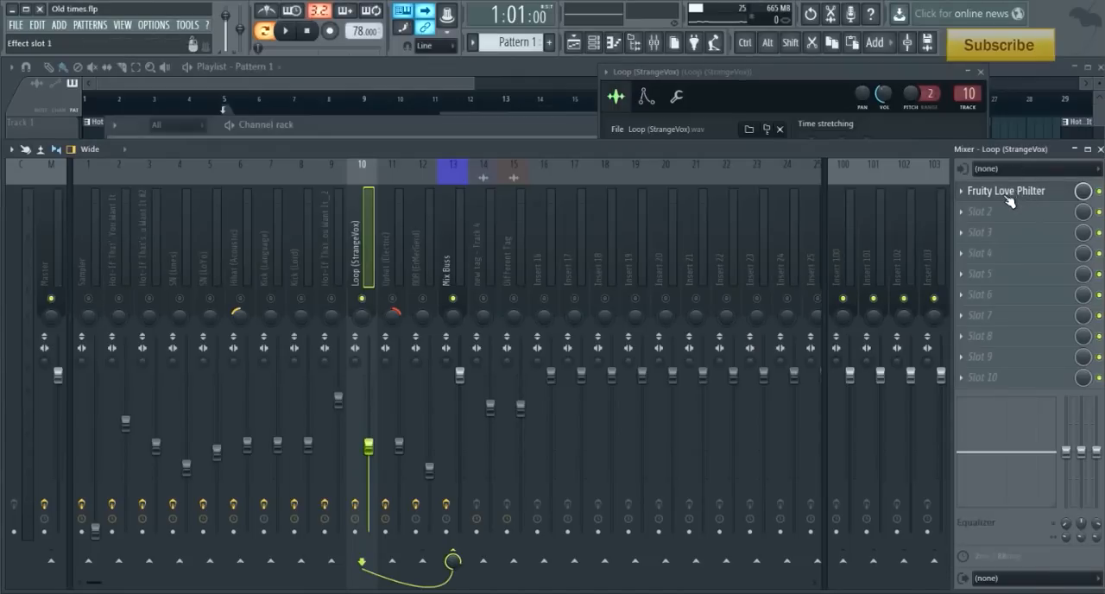
click(1005, 191)
right_click(775, 211)
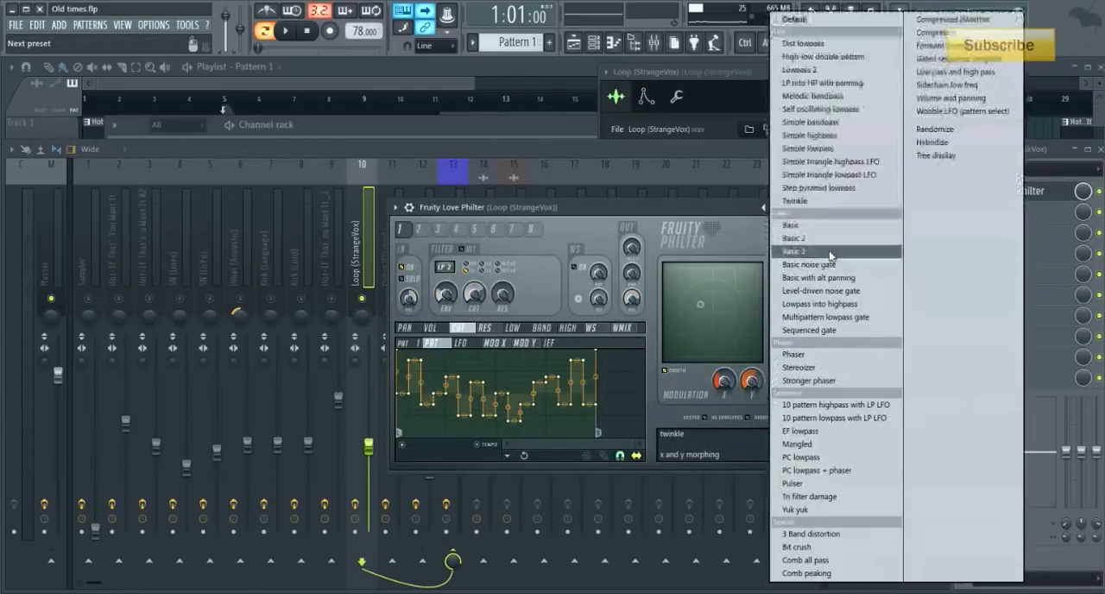
click(808, 207)
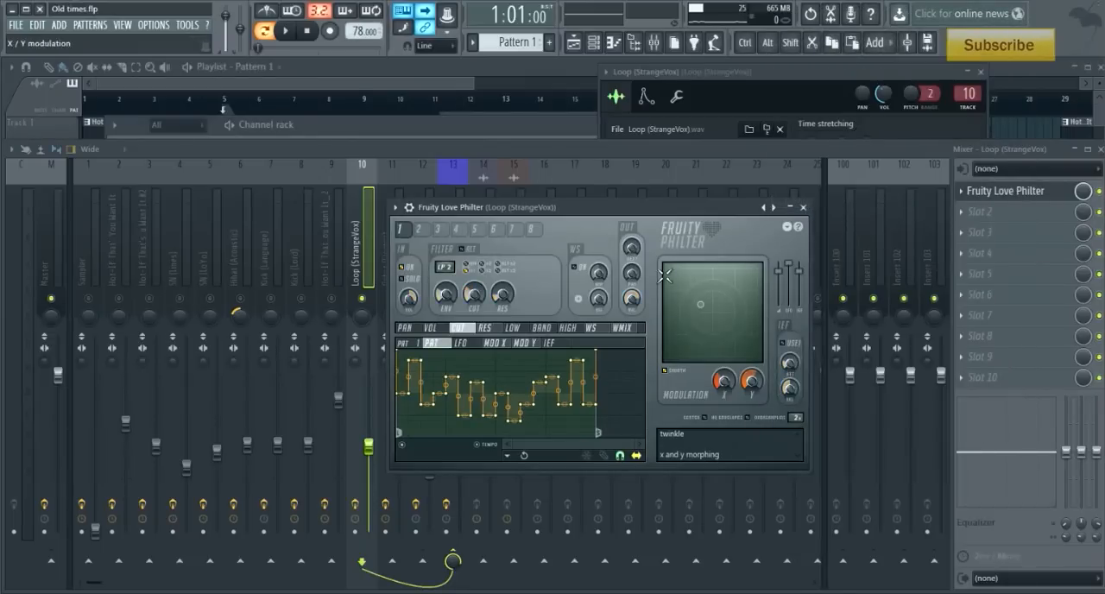
click(287, 32)
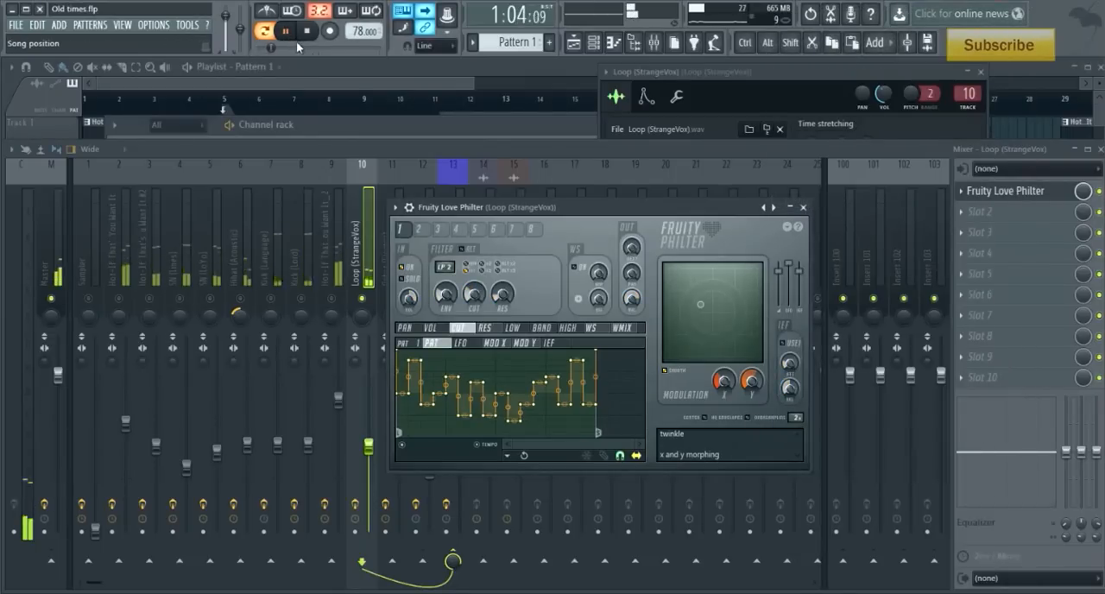
click(307, 32)
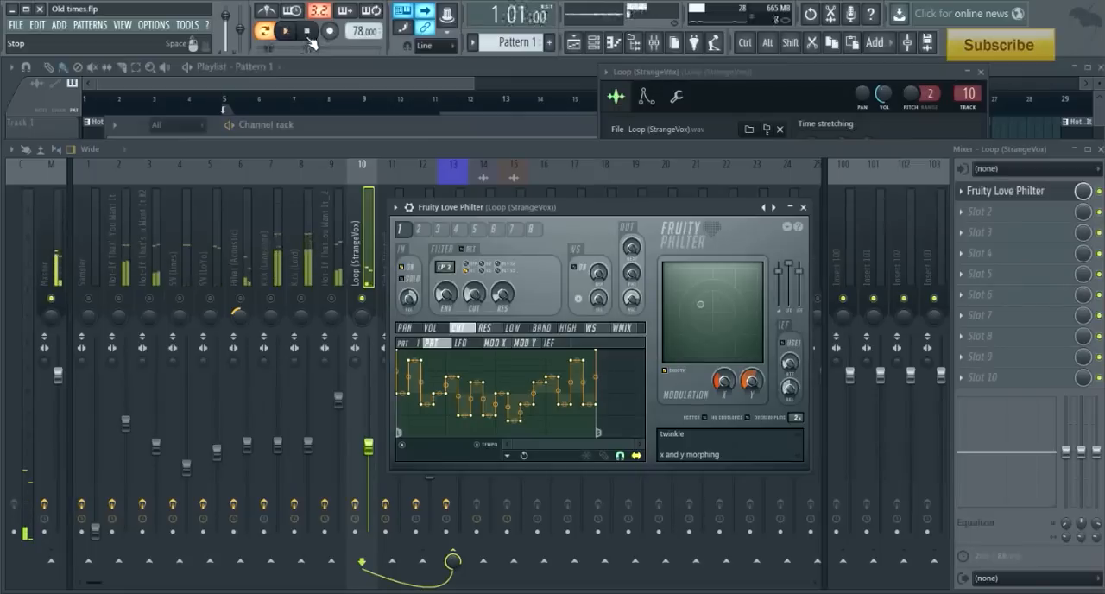
click(803, 208)
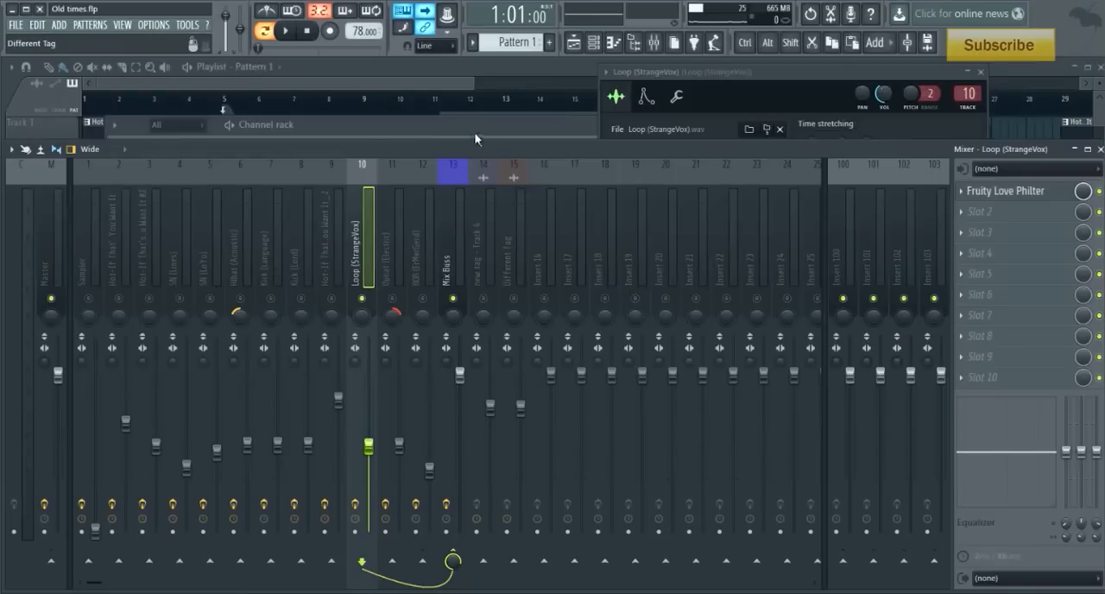
- Show the bar-length choices for time-stretching the Loop (StrangeVox) sample without picking a different one
key(F6)
click(180, 345)
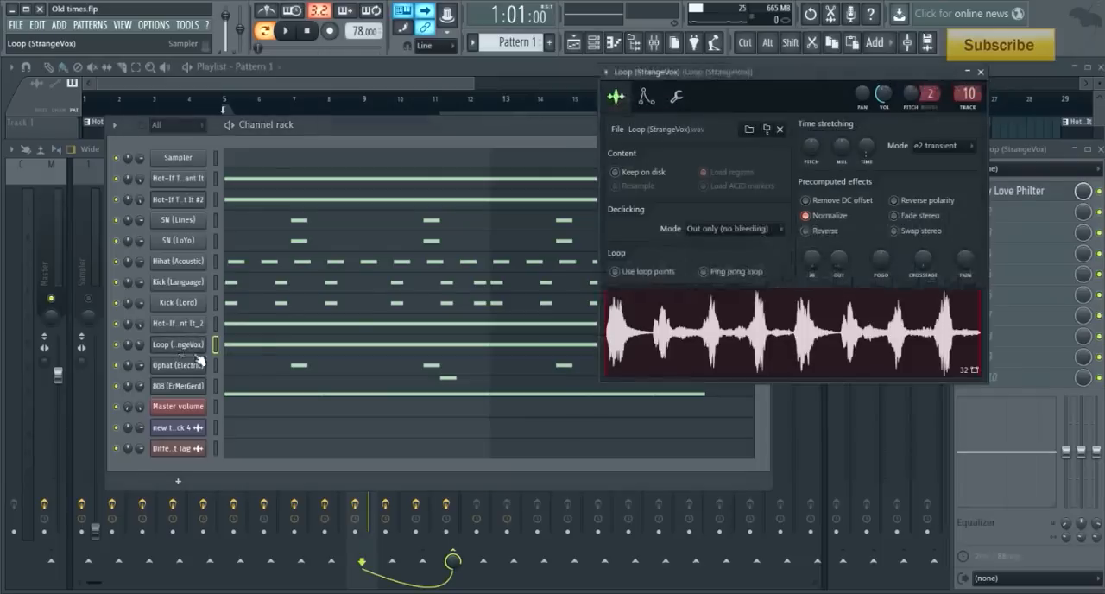
right_click(867, 148)
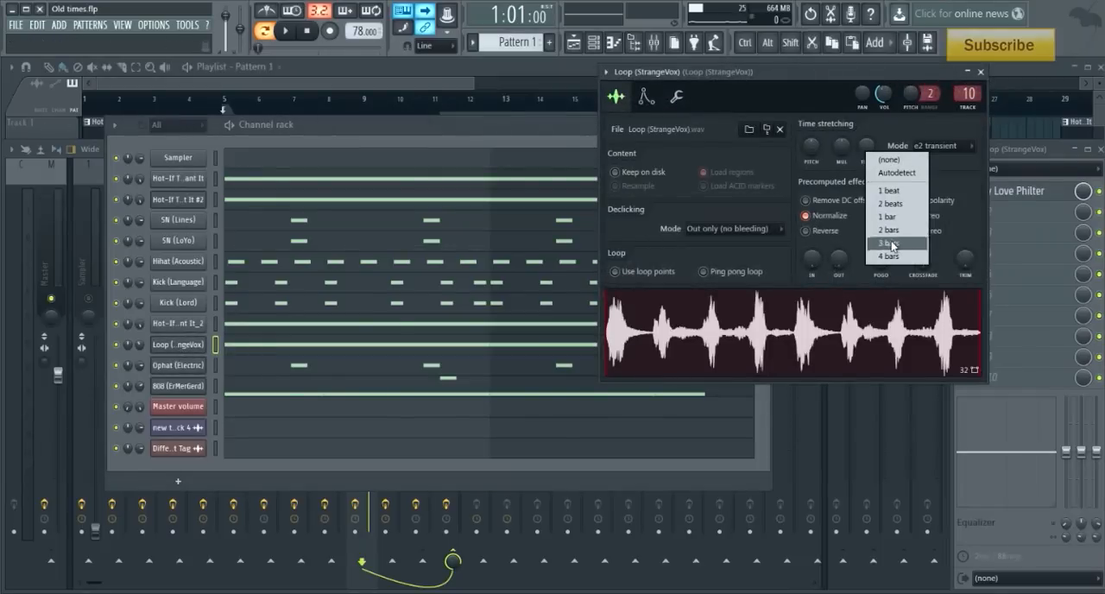
click(511, 134)
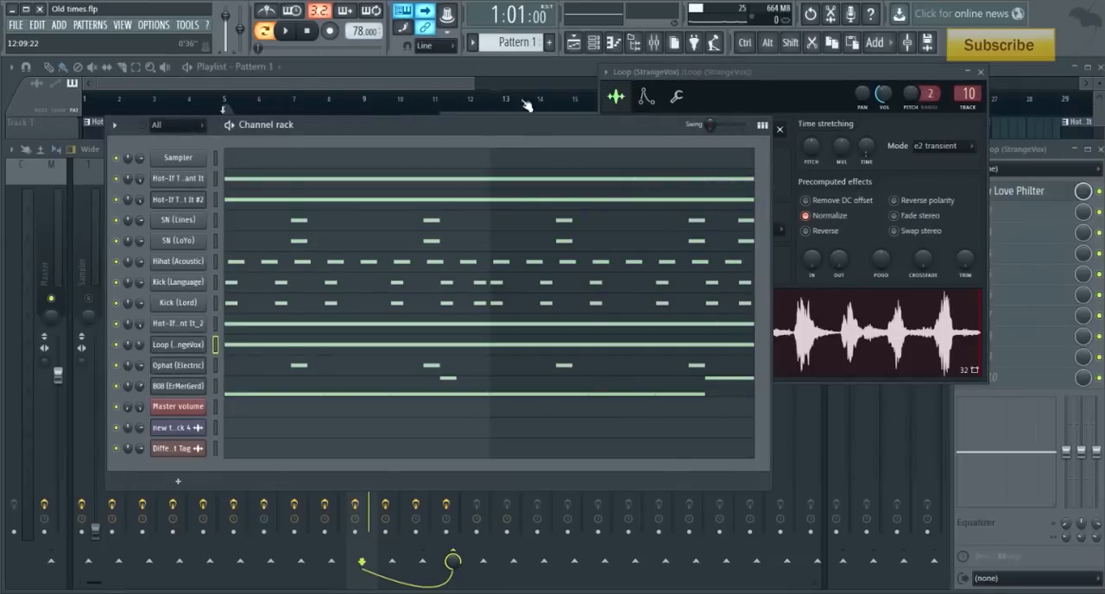
- Solo the Ophat (Electric) mixer track and inspect its Fruity Reeverb 2 settings
click(992, 145)
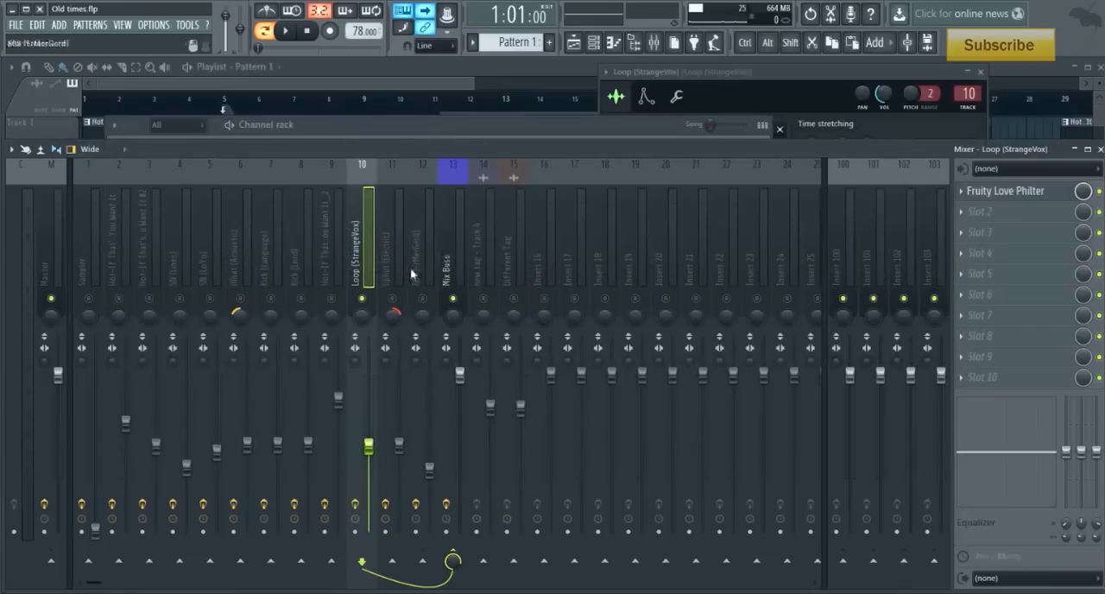
click(399, 301)
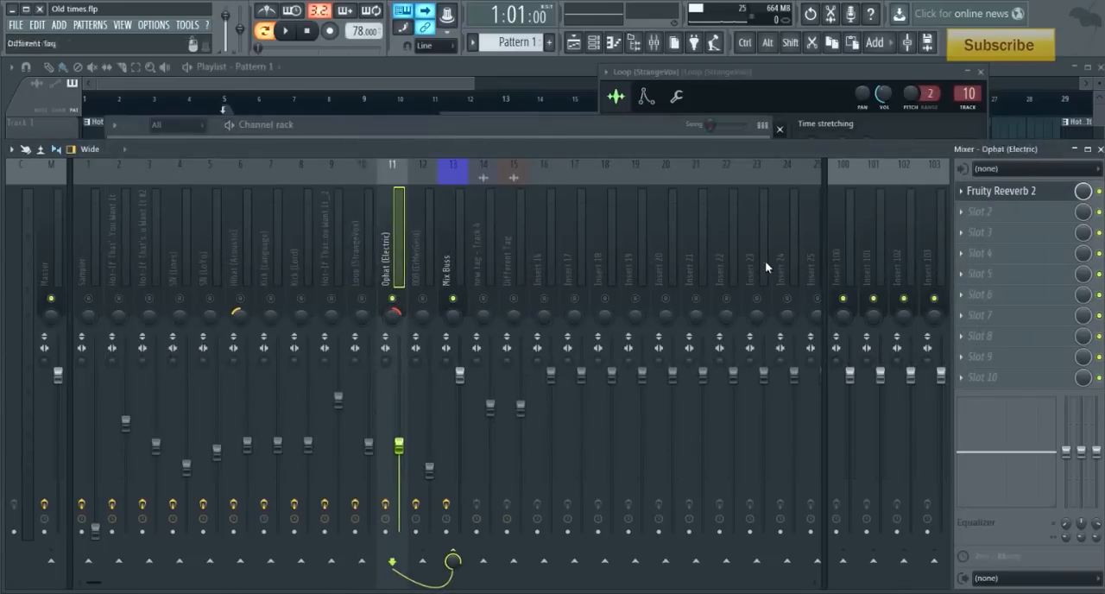
click(1008, 191)
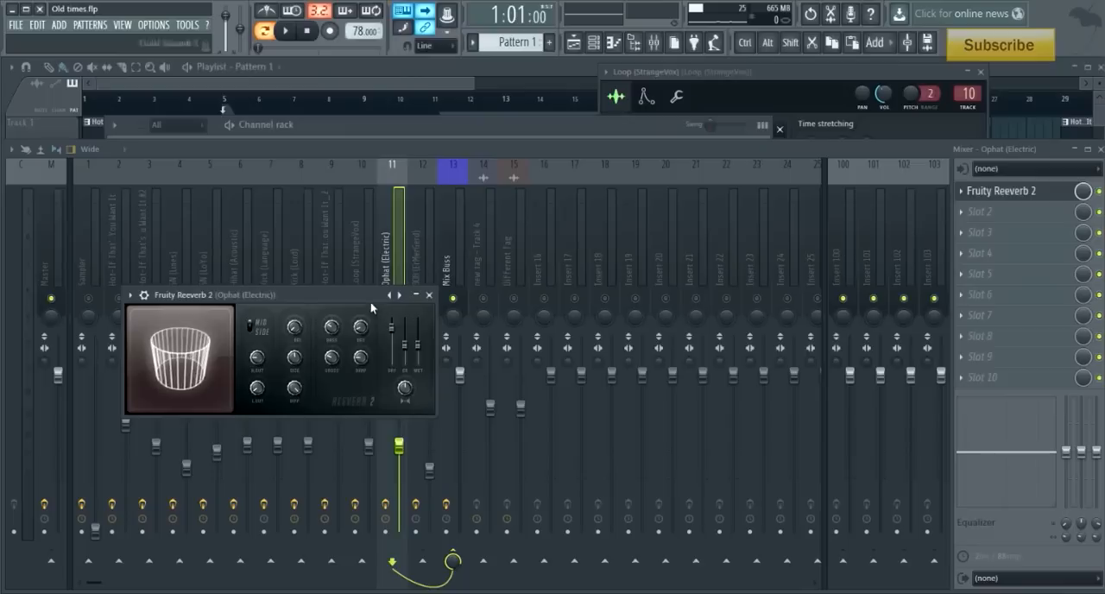
click(406, 256)
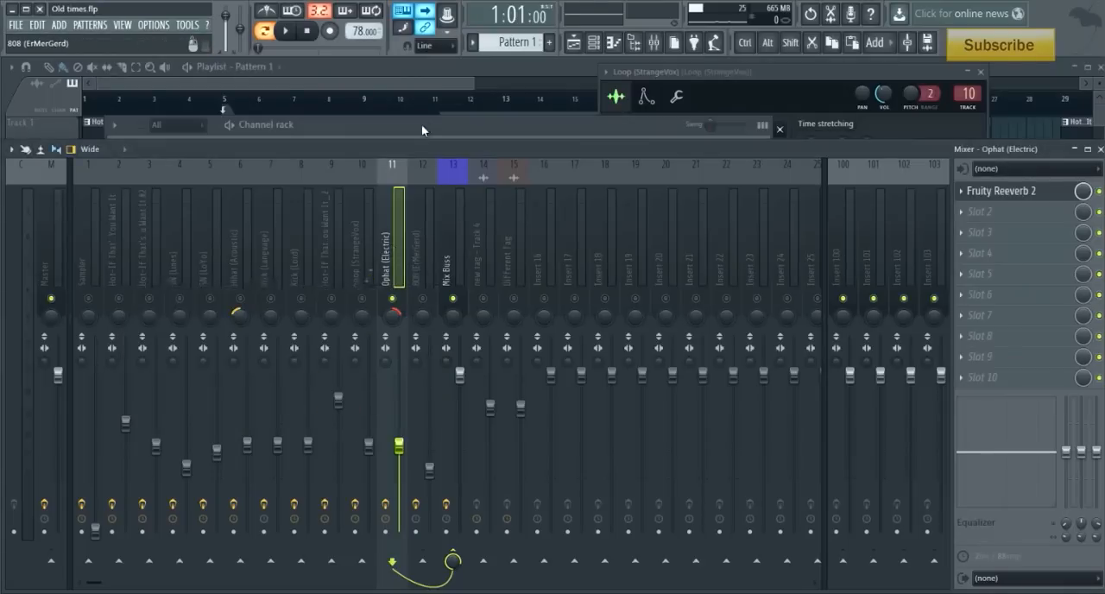
- Audition the Ophat (Electric) sample from the channel rack and recheck the Fruity Reeverb 2 on its mixer track
click(421, 126)
click(216, 367)
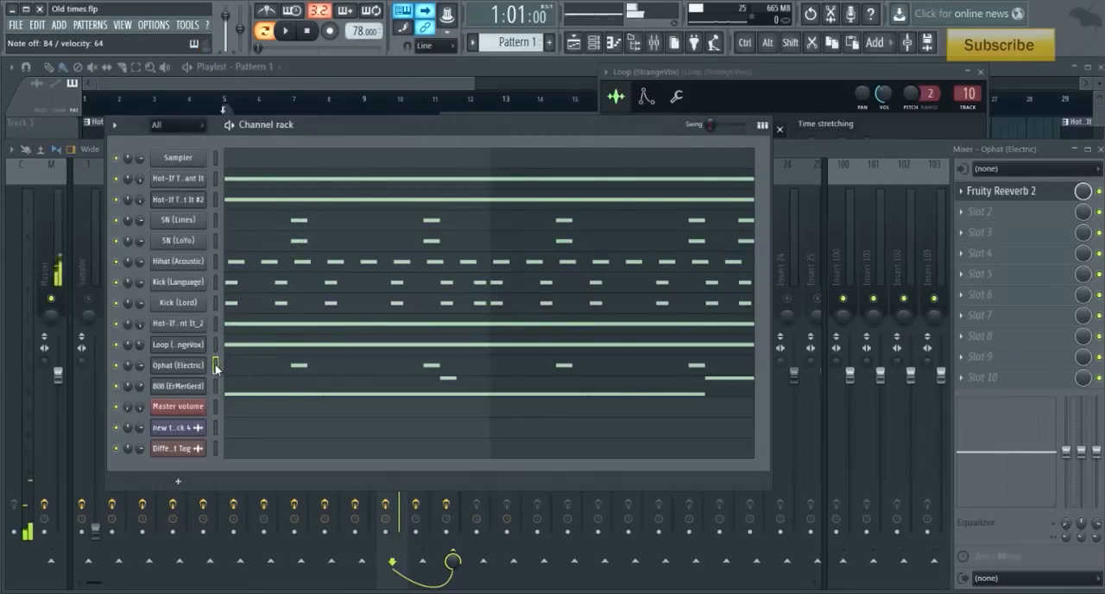
click(841, 150)
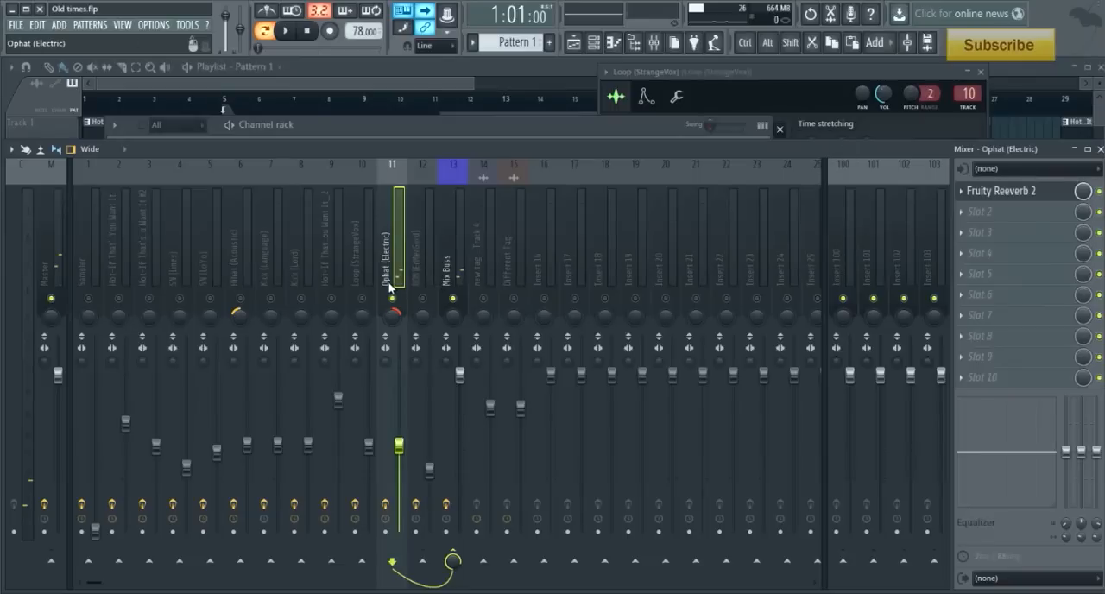
click(1002, 194)
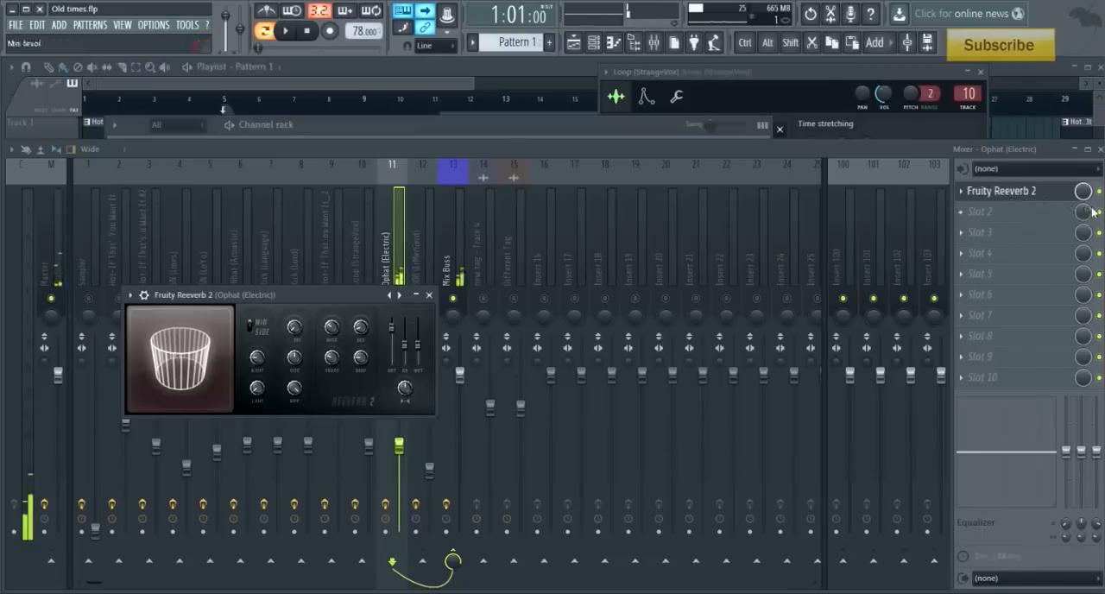
click(1003, 193)
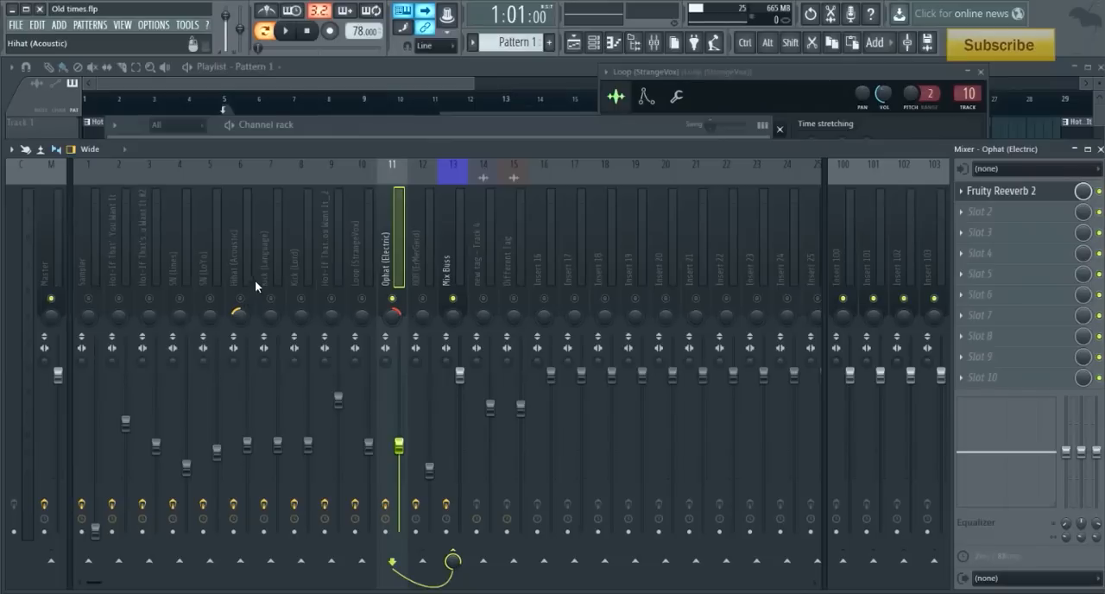
- Solo the Kick (Language) mixer track, inspect its Fruity parametric EQ 2, and audition the pattern with the EQ bypassed
click(268, 274)
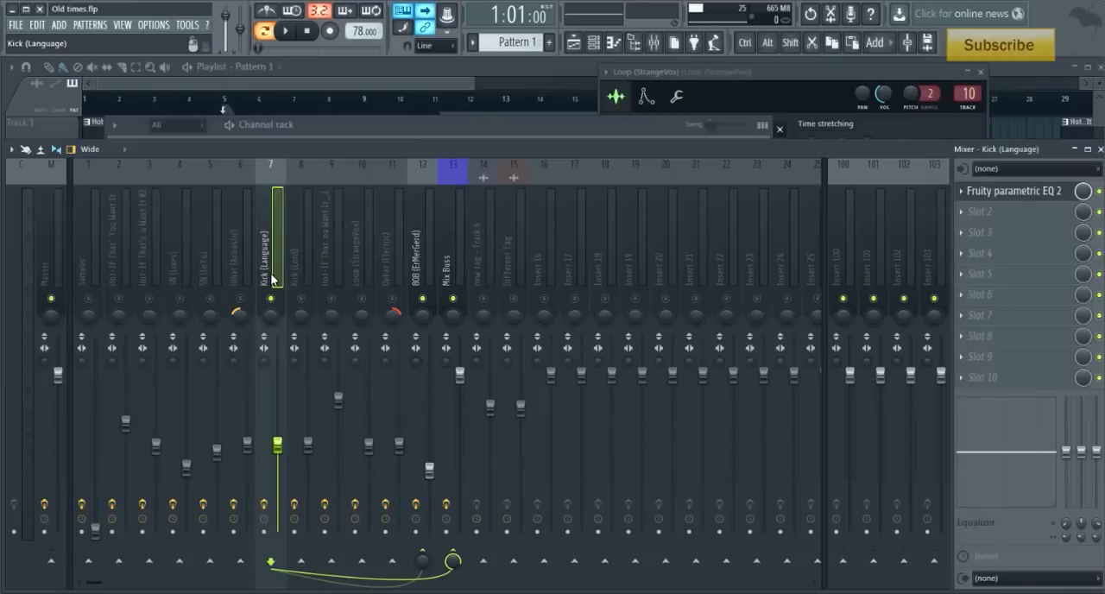
click(1012, 190)
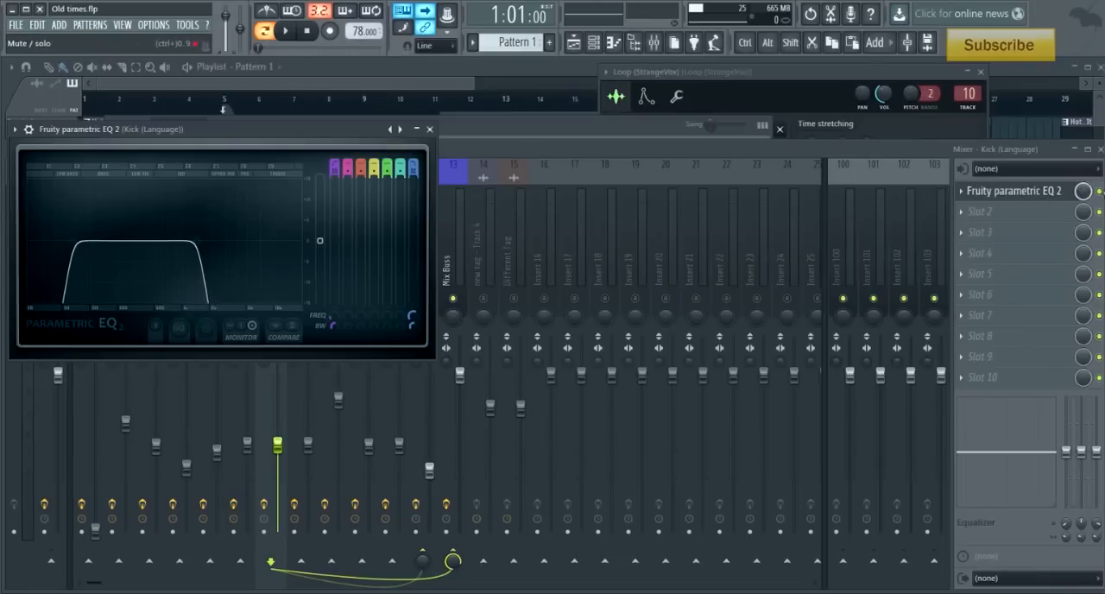
click(1099, 191)
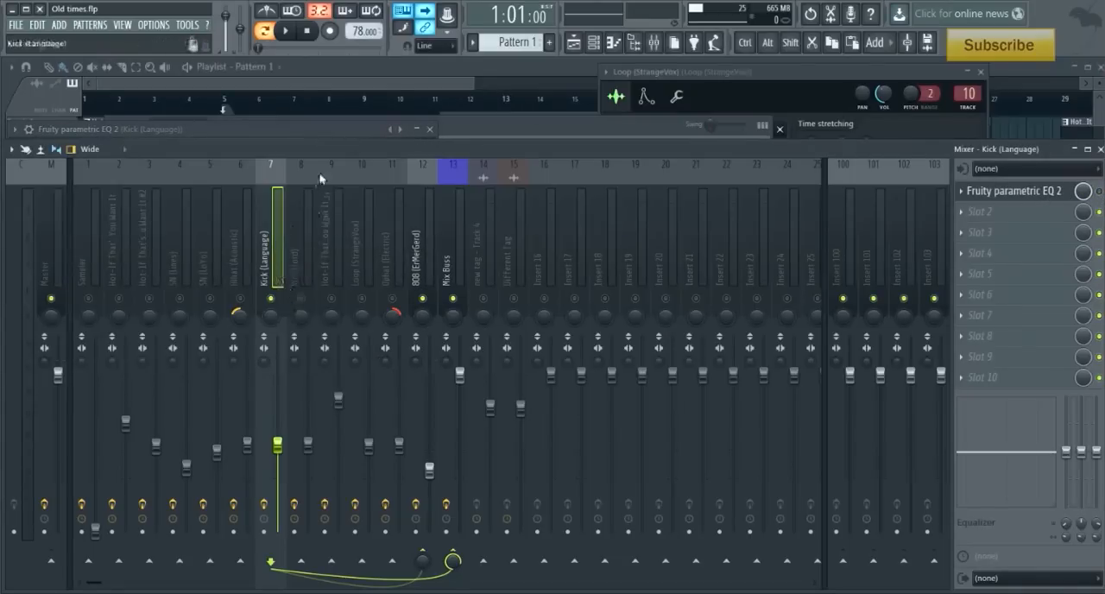
click(344, 130)
click(547, 123)
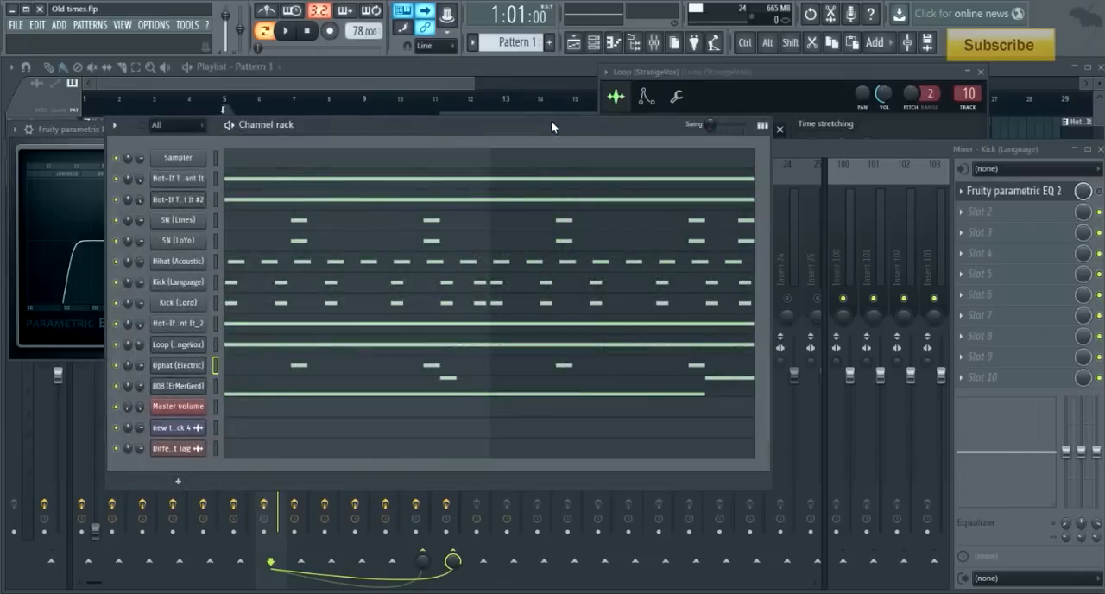
key(space)
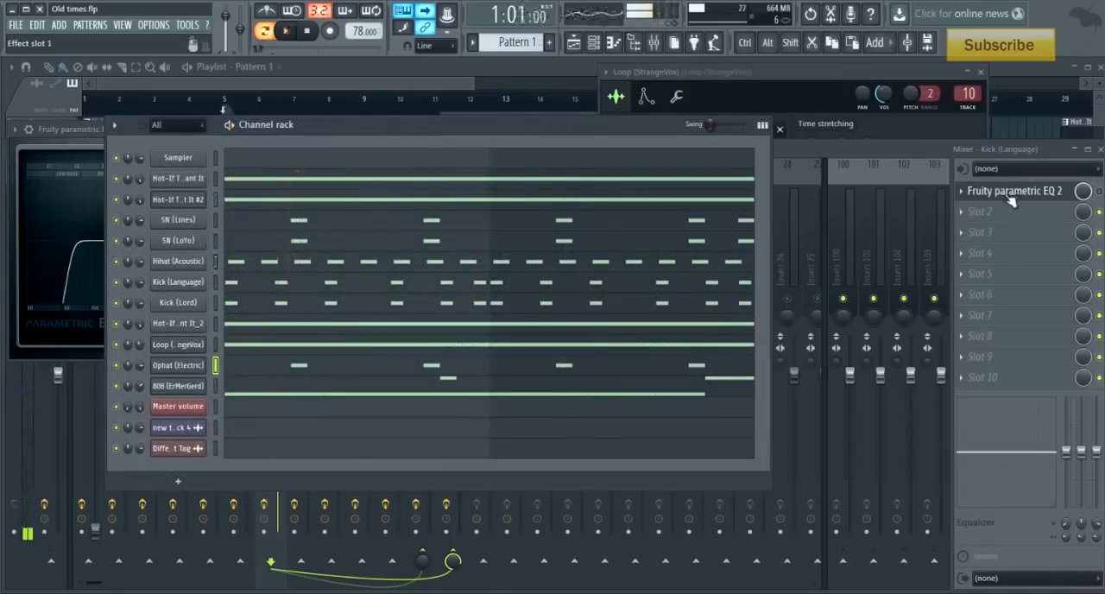
click(892, 151)
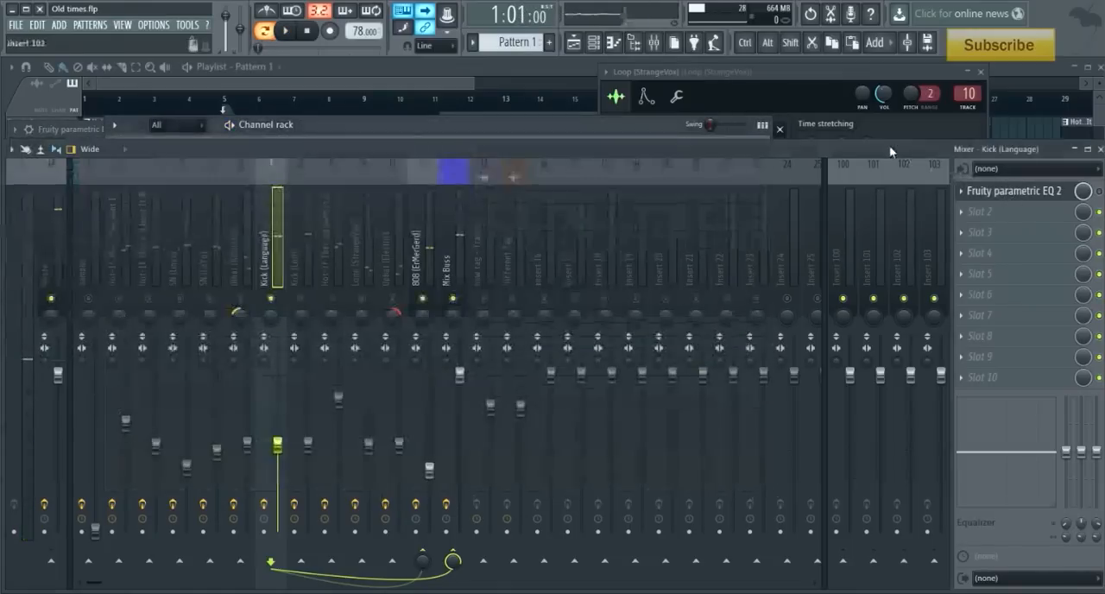
- Mute the 808 (ErMerGerd) track and audition Kick (Language) alone with its Fruity parametric EQ 2 re-enabled and open
click(423, 299)
key(space)
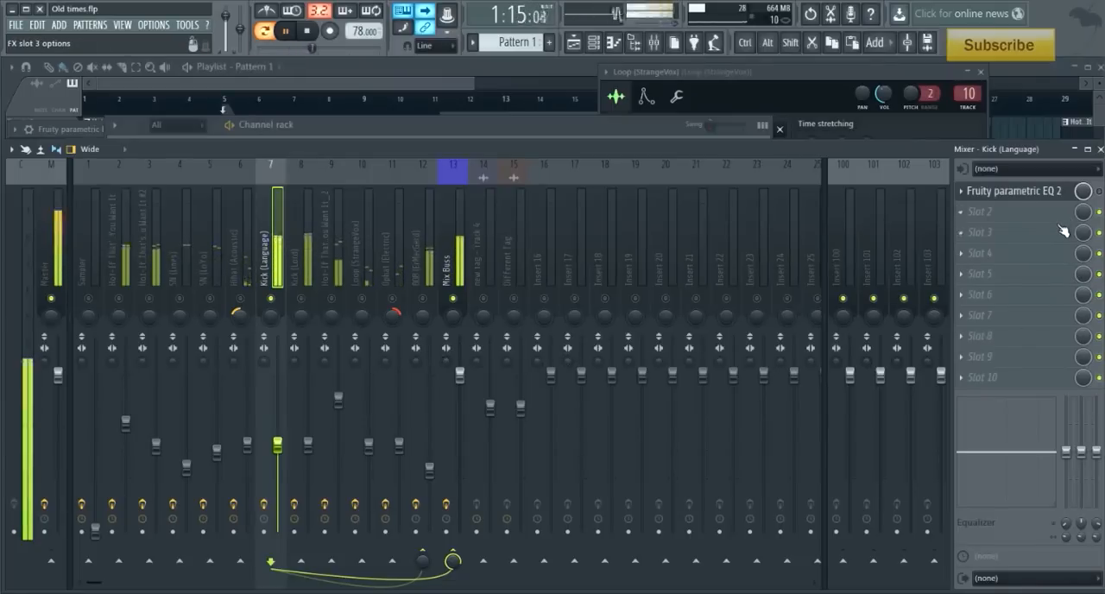
key(space)
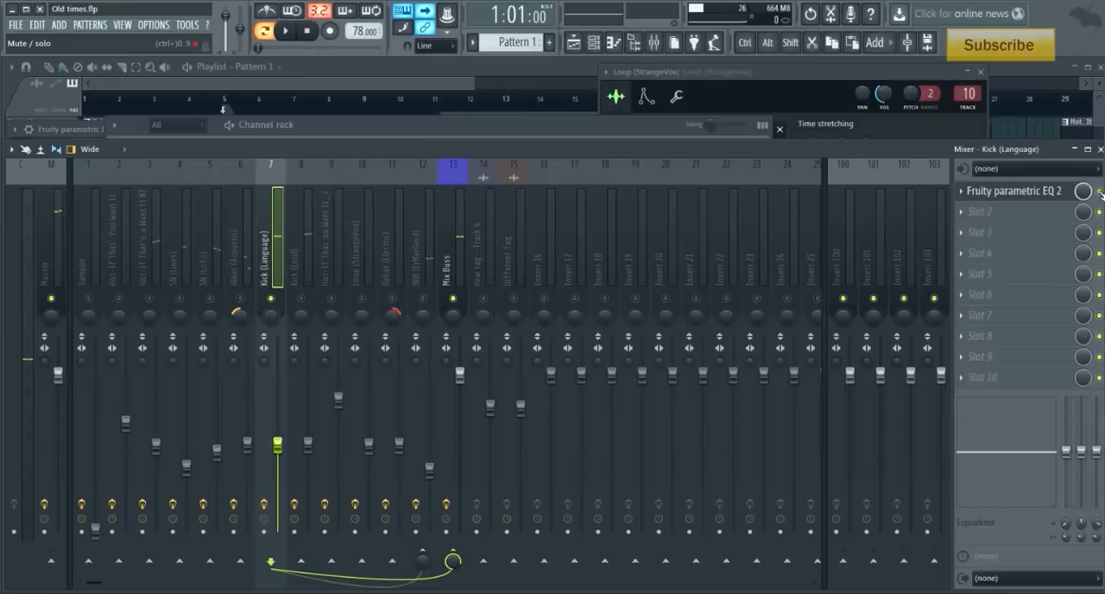
click(1029, 198)
drag(326, 127, 769, 161)
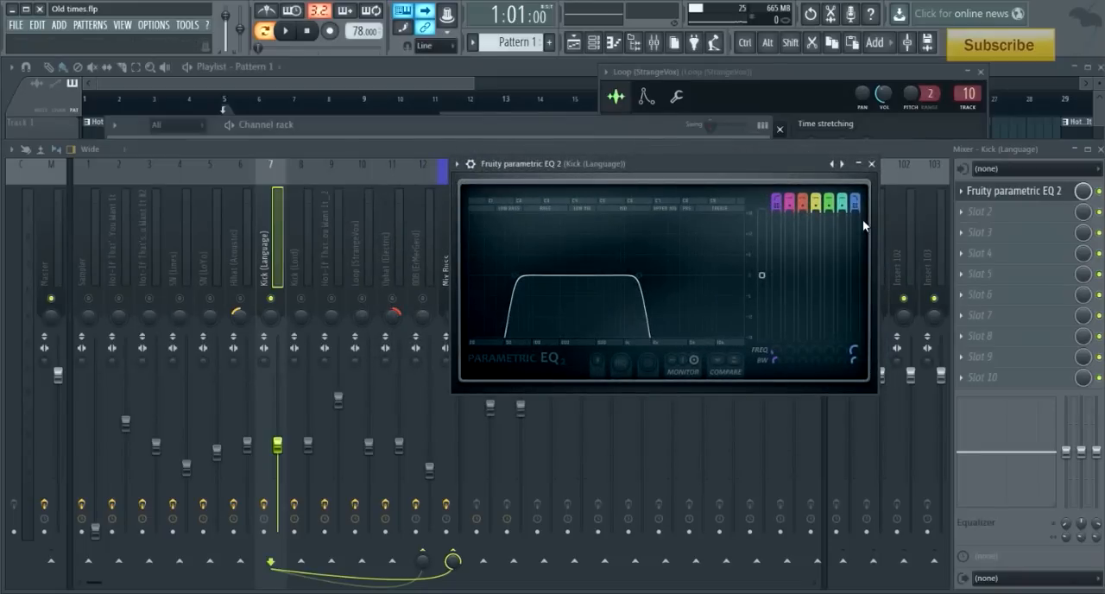
key(space)
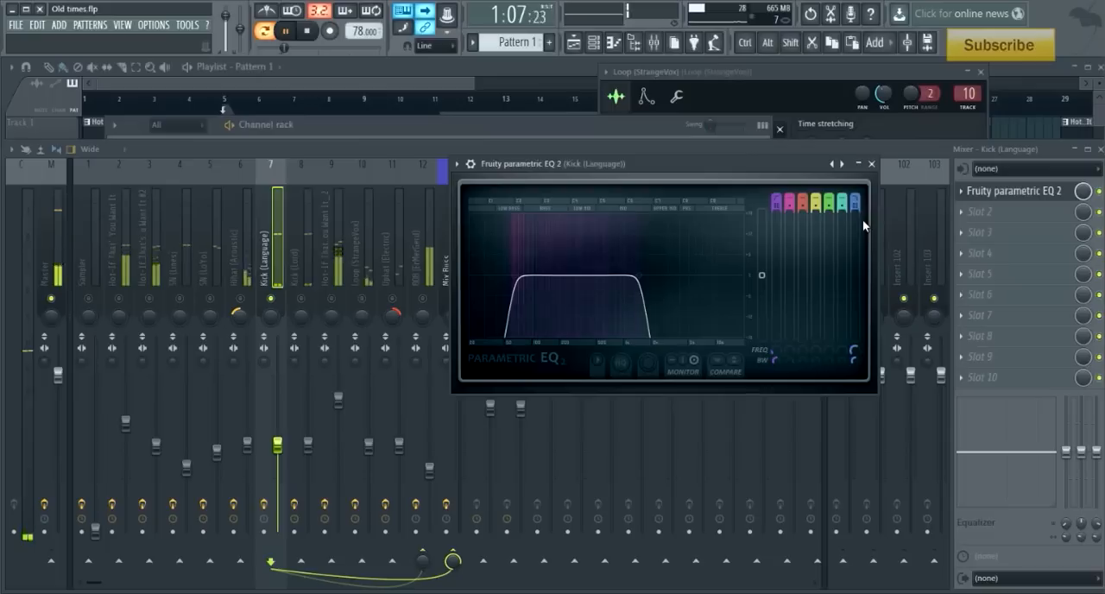
key(space)
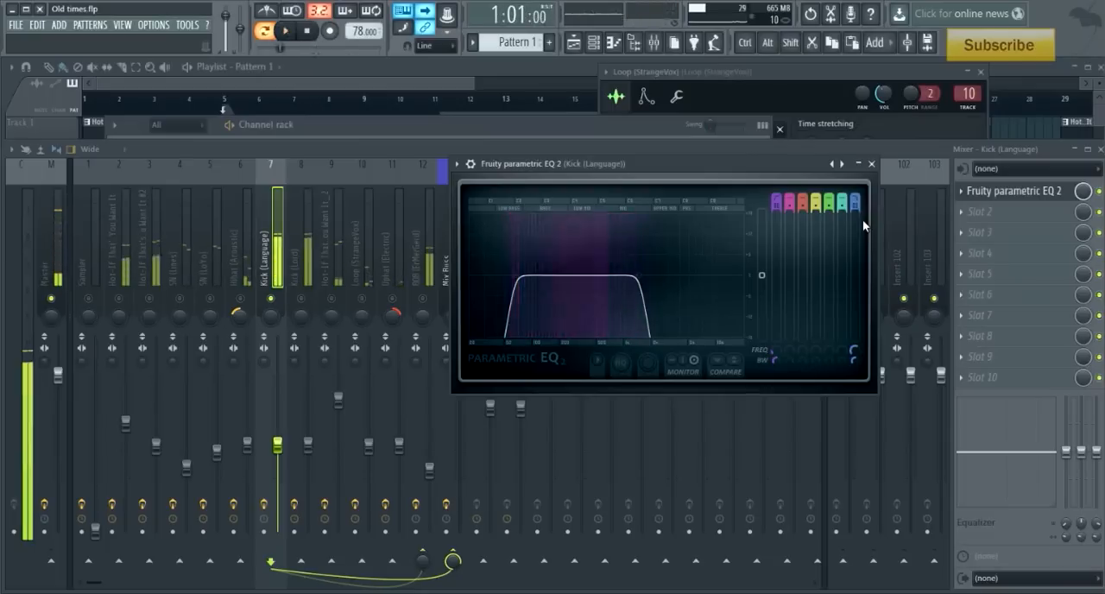
- Solo the Kick (Lord) mixer track, inspect its Fruity parametric EQ 2, and audition the kick with the EQ bypassed
click(303, 278)
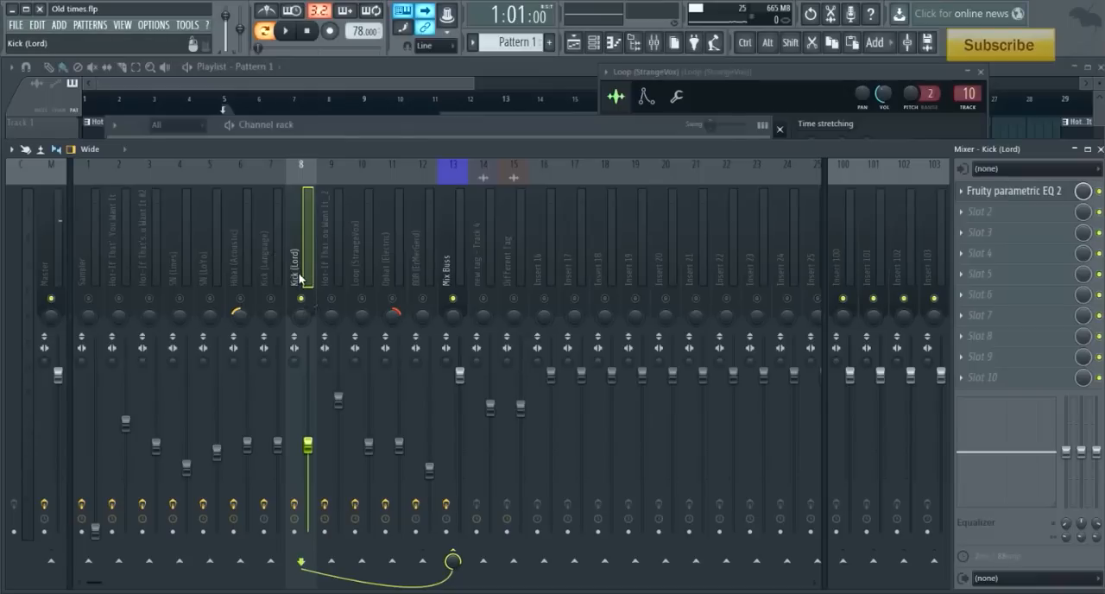
click(1005, 193)
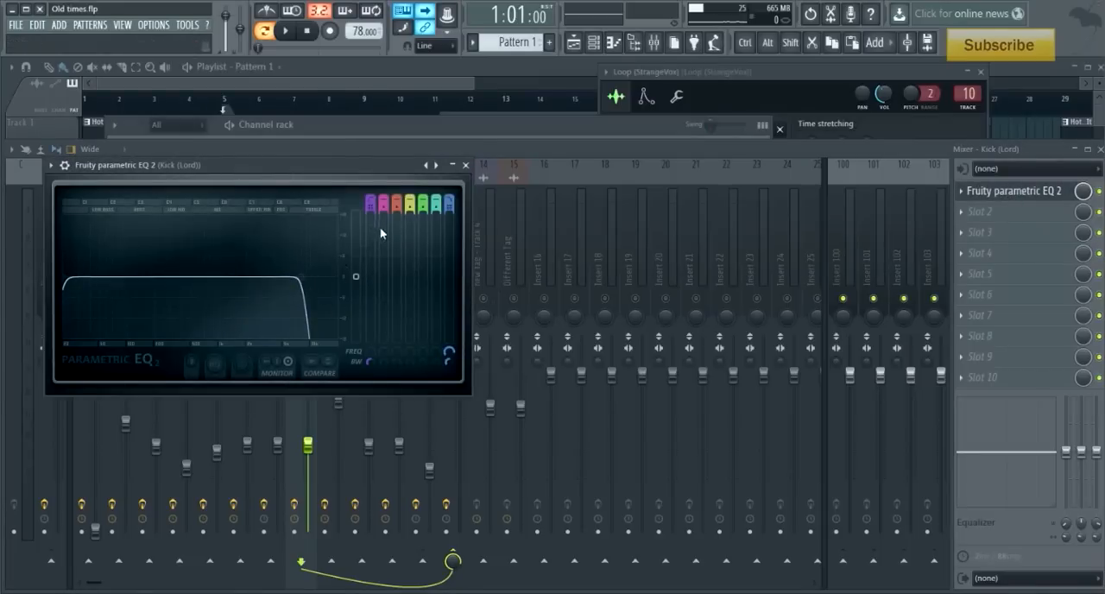
click(466, 164)
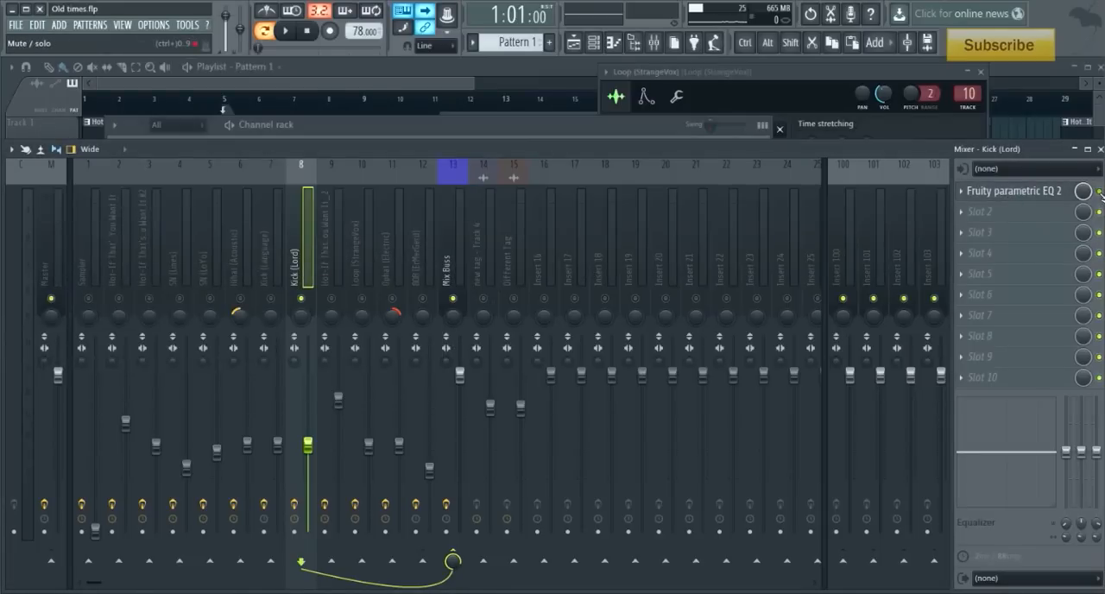
key(space)
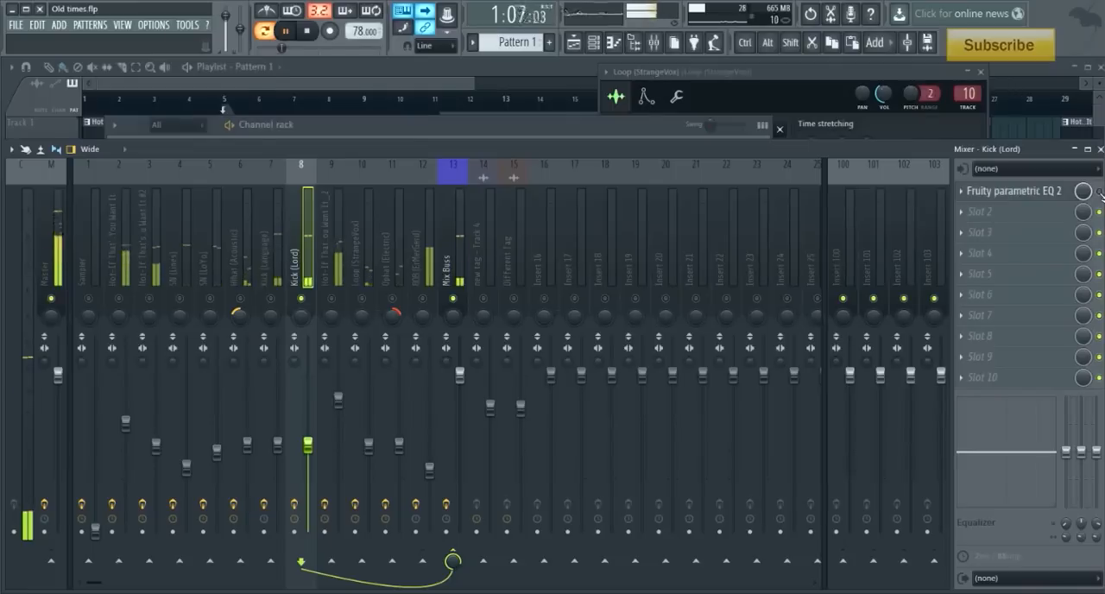
key(space)
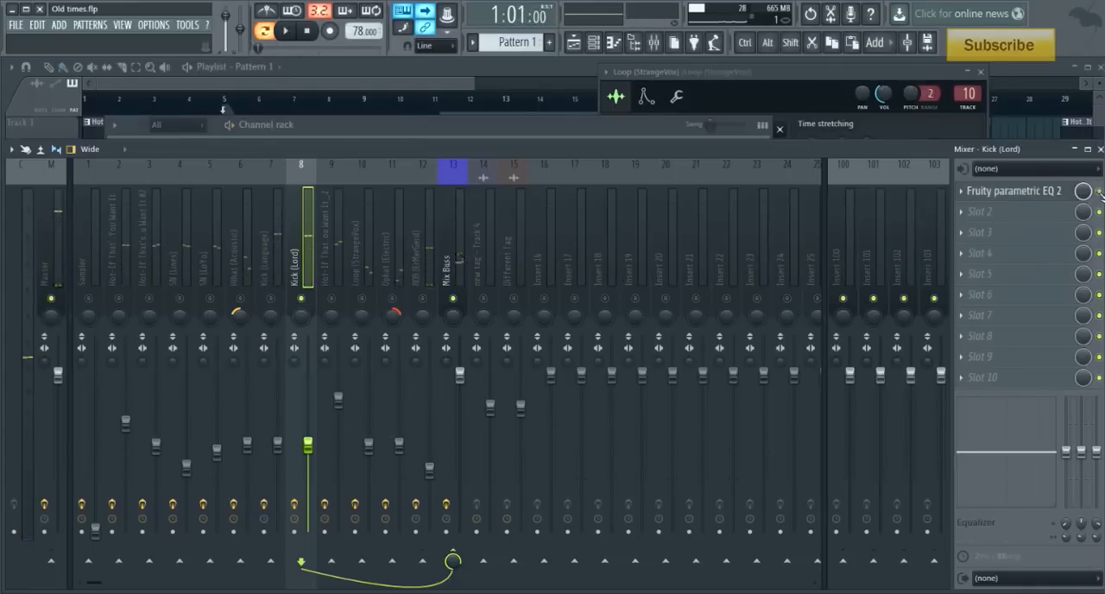
- Play Kick (Lord) with its EQ window in view and compare the sound with the EQ on and off
click(1059, 192)
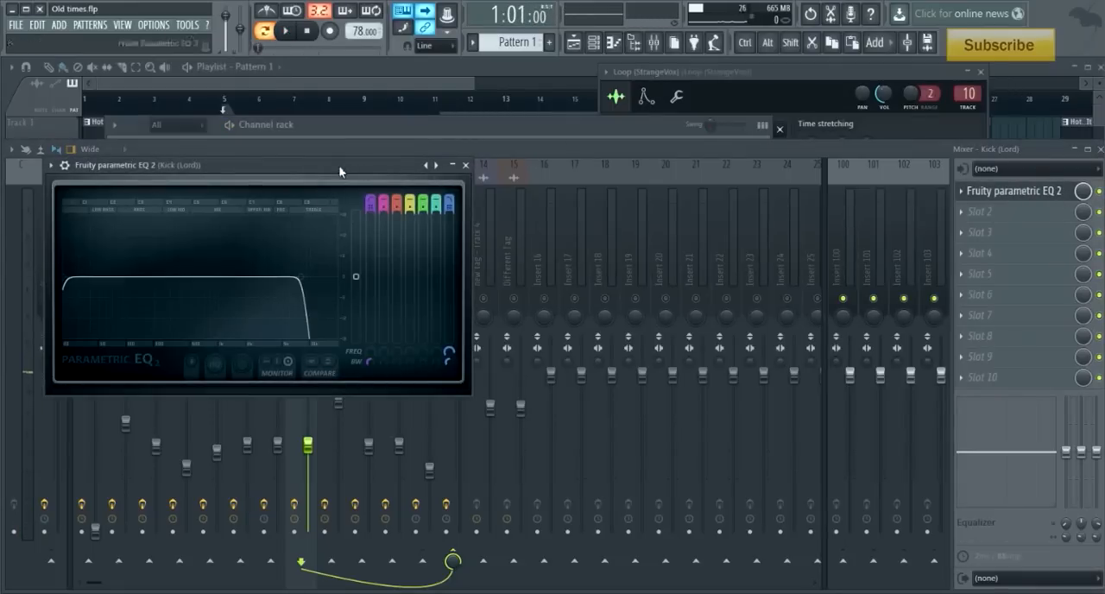
drag(340, 167, 729, 169)
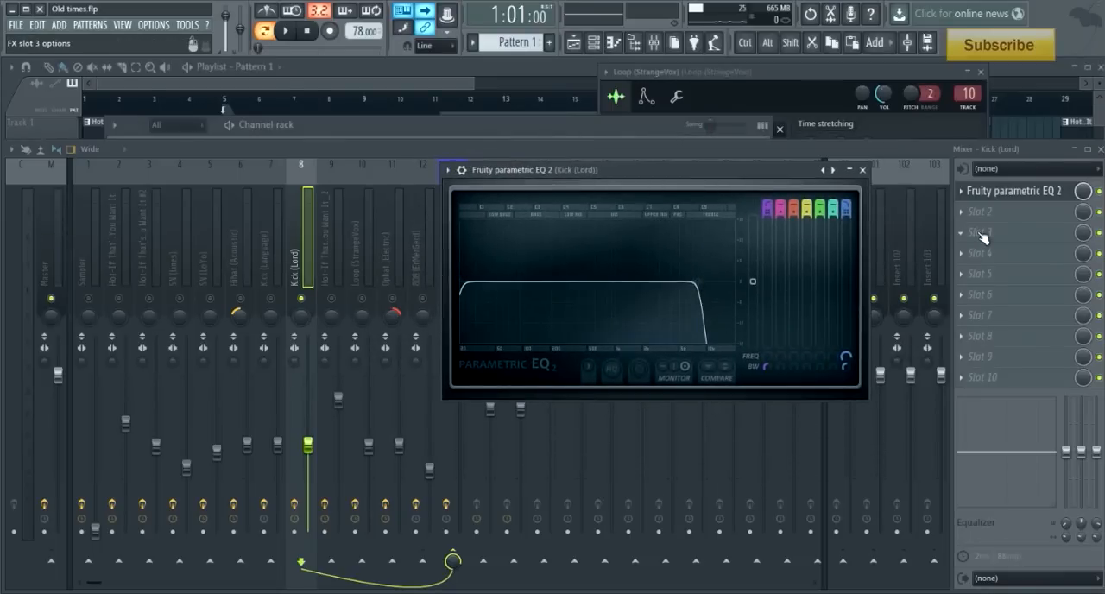
key(space)
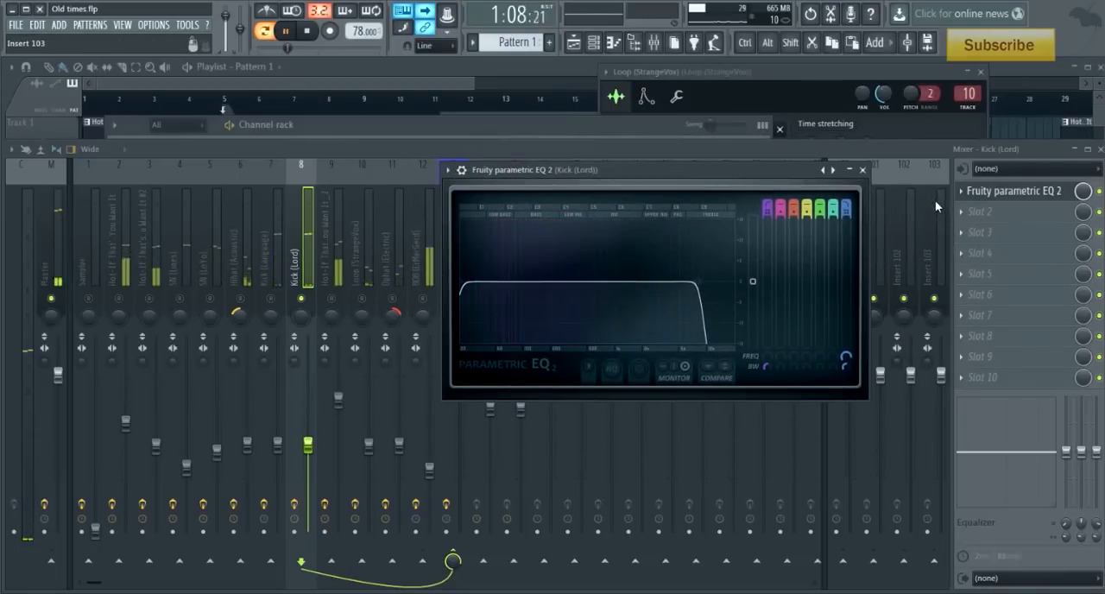
click(863, 169)
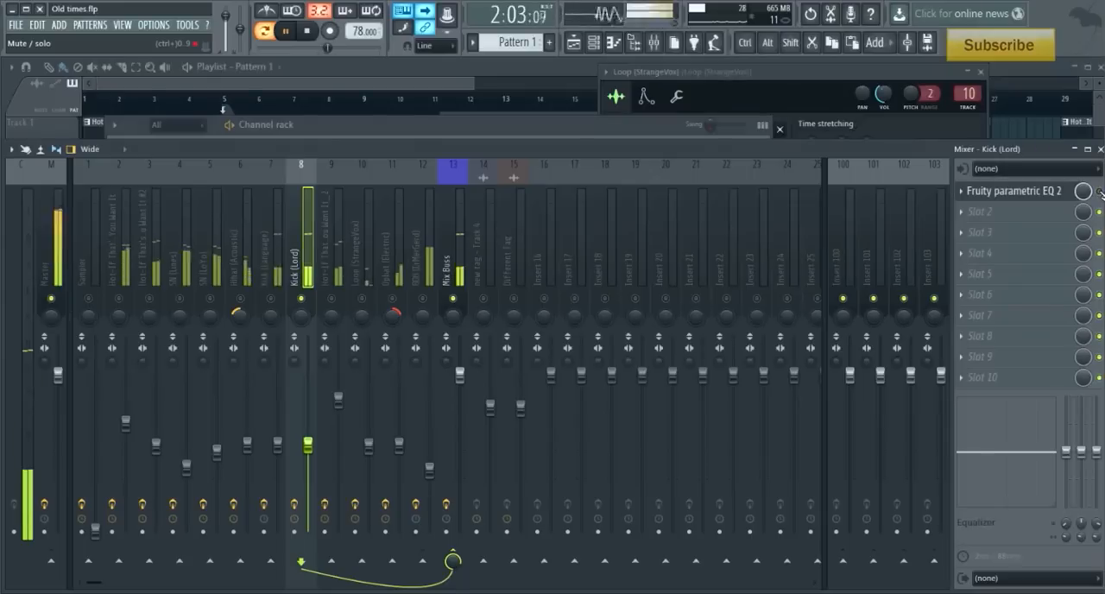
key(space)
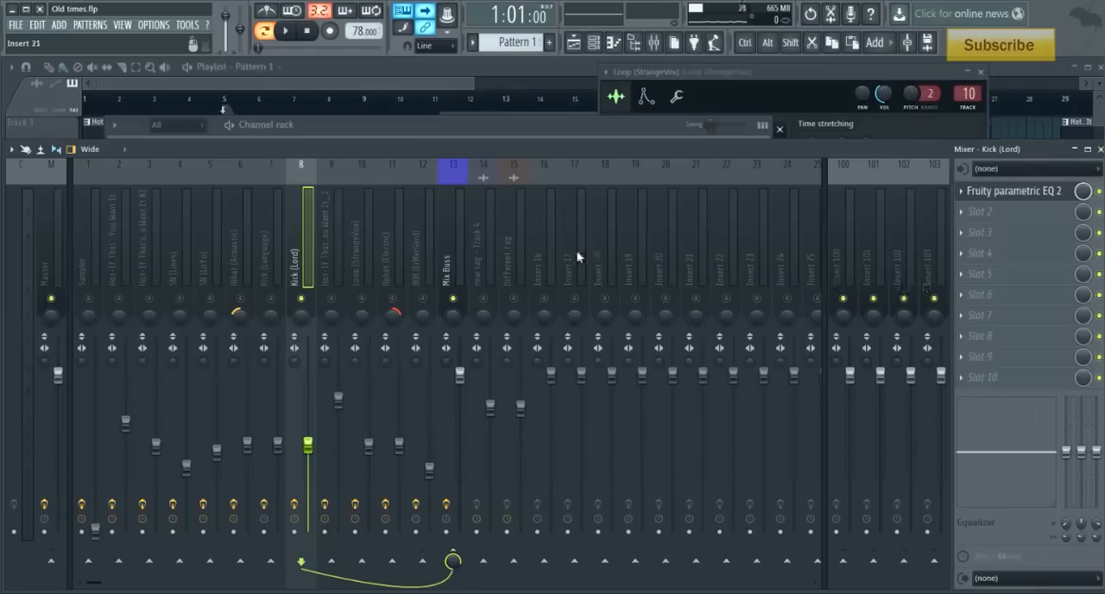
- Check the Kick (Lord) sample settings and enable Reverse polarity on the Kick (Language) sample
key(F6)
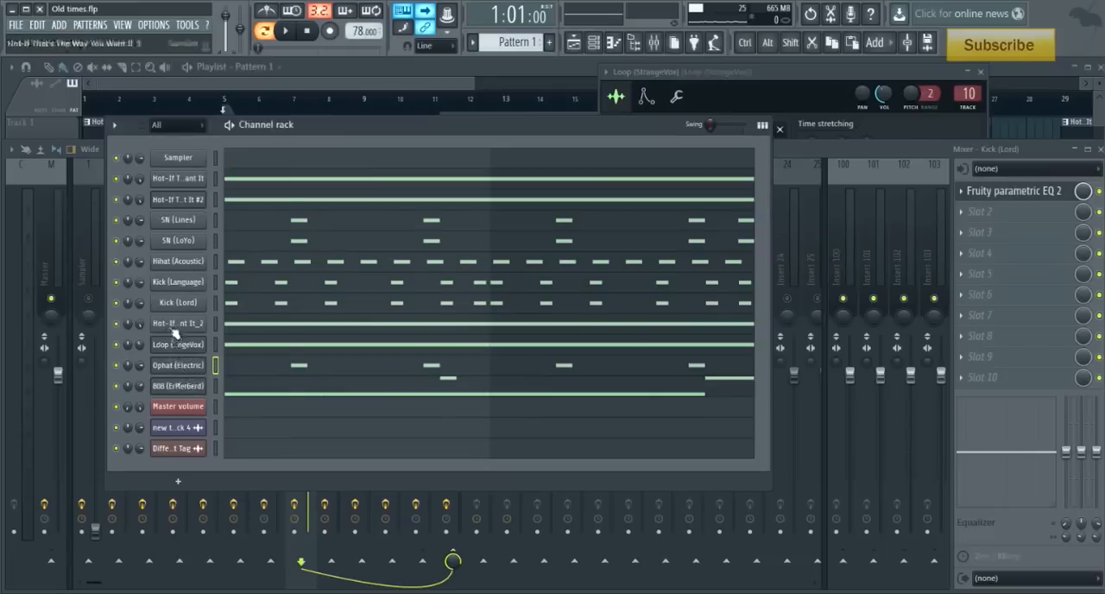
click(178, 302)
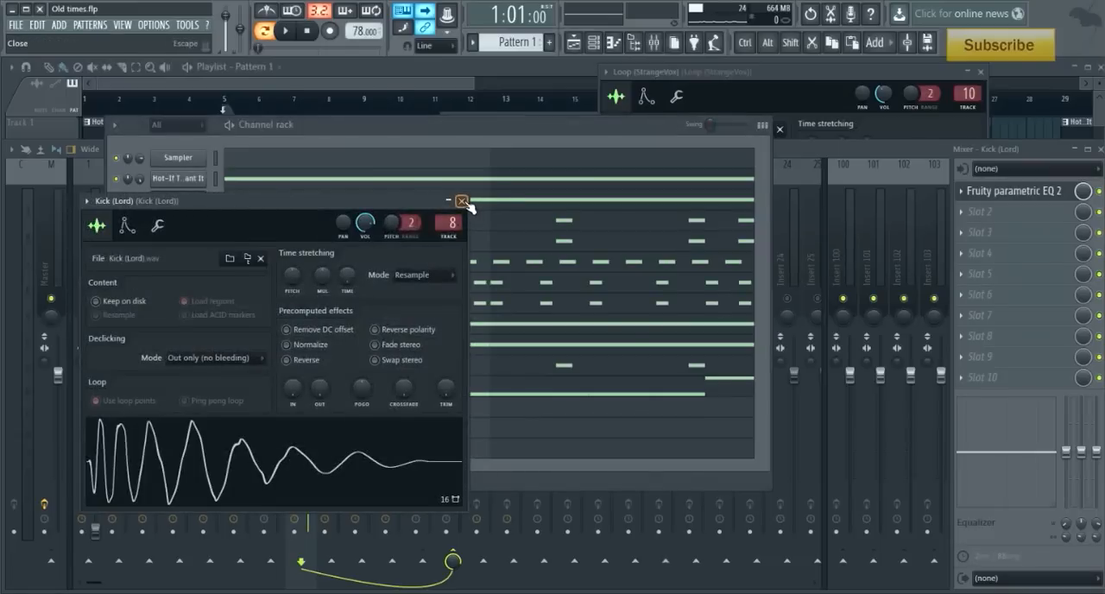
click(461, 200)
click(182, 295)
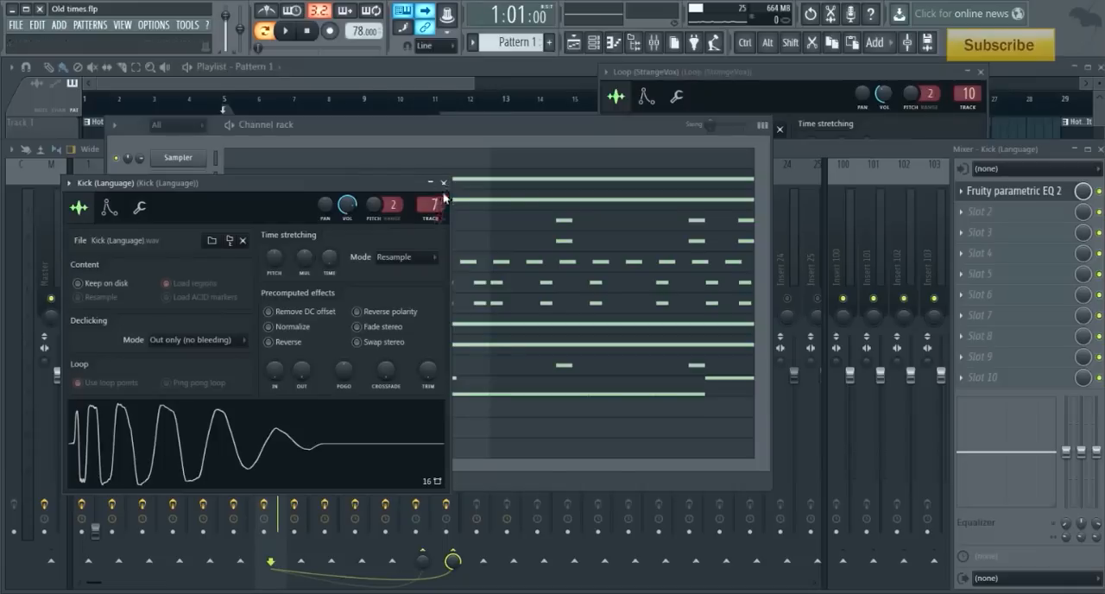
click(357, 311)
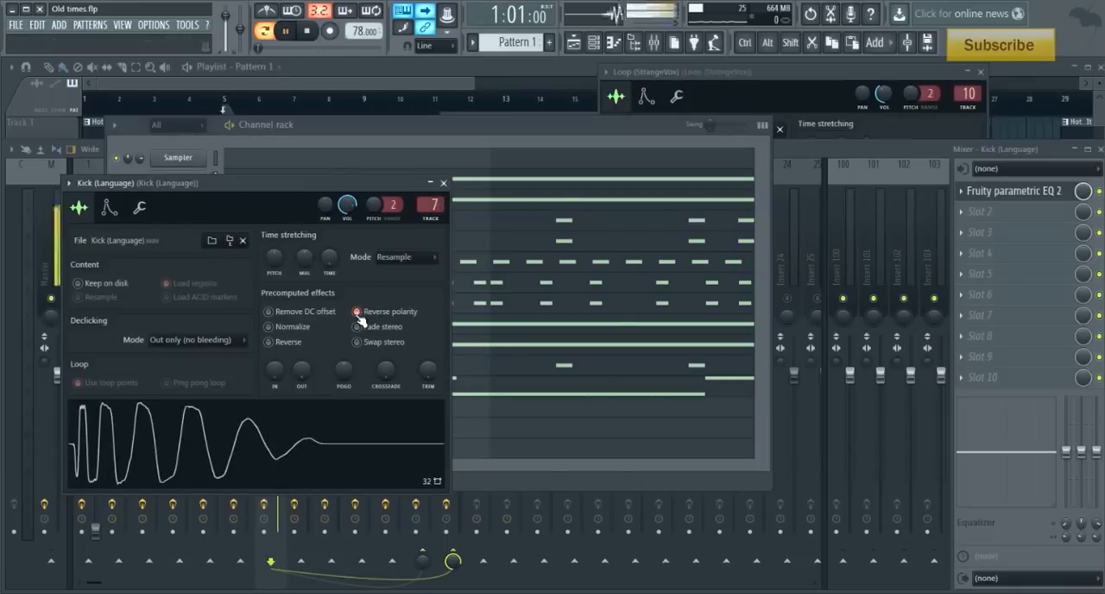
click(476, 134)
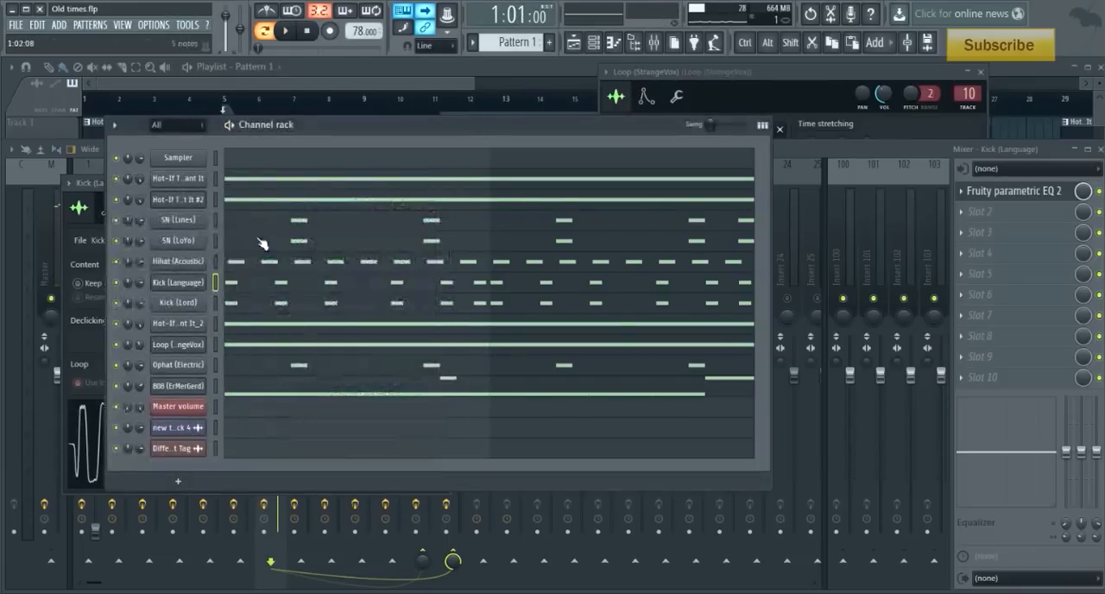
- Leave Kick (Lord) and Kick (Language) audible together in the mixer, with the Hot-If sample track 9 muted
click(393, 249)
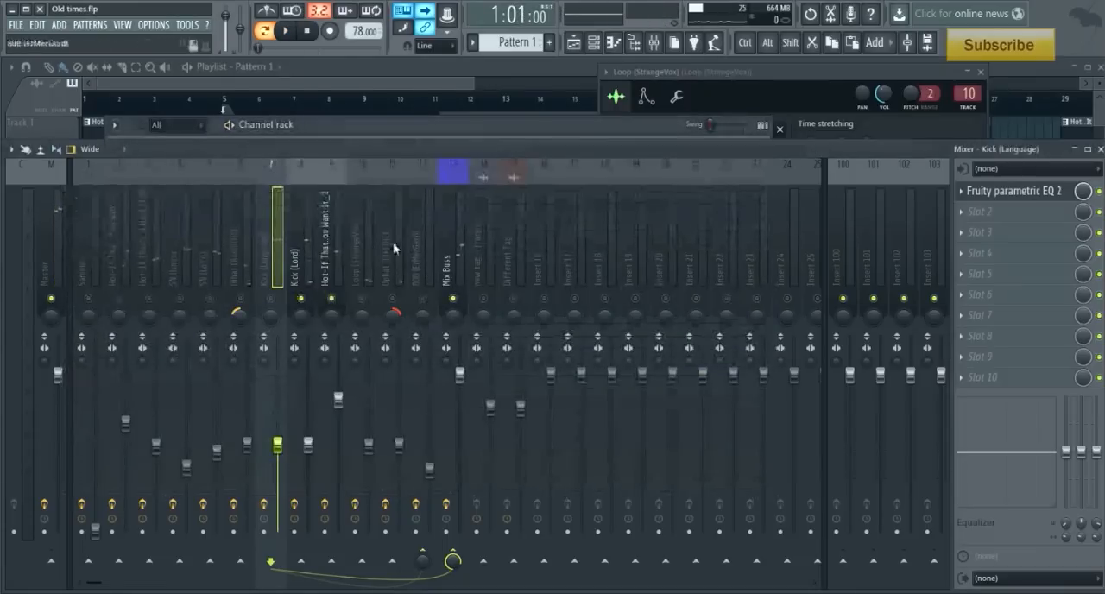
click(333, 300)
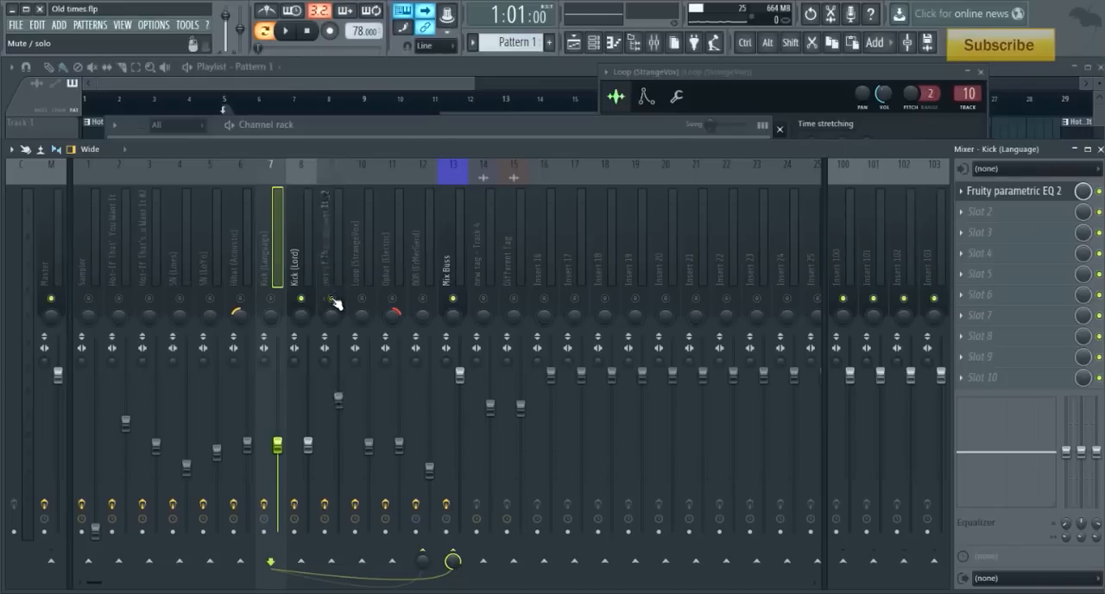
click(271, 299)
- Play both kicks together with the Kick (Language) sample settings open and switch its Reverse polarity off to compare
click(353, 121)
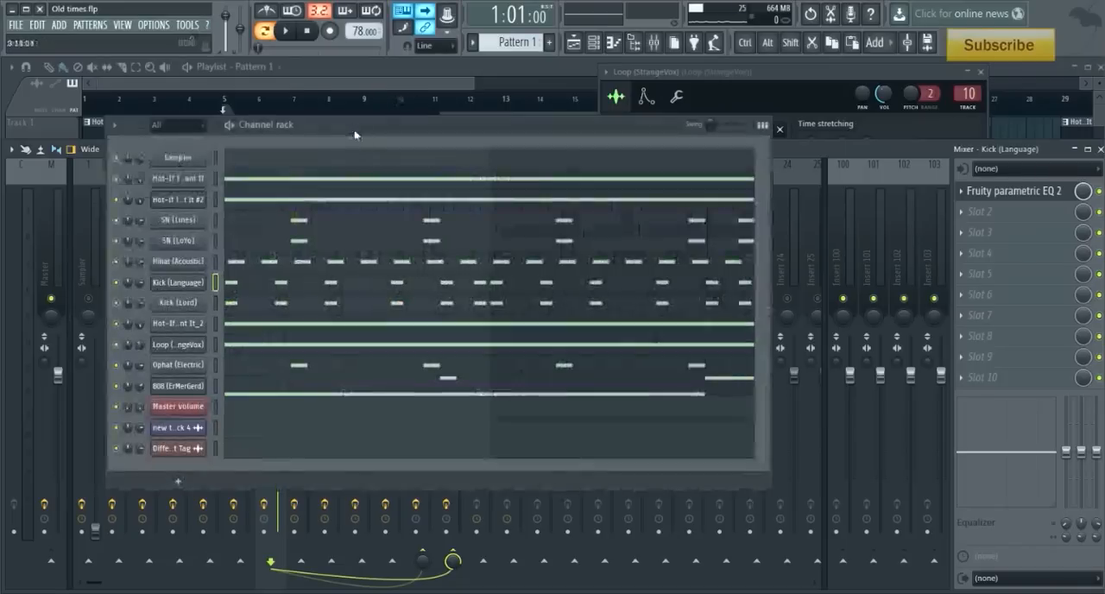
click(194, 290)
key(space)
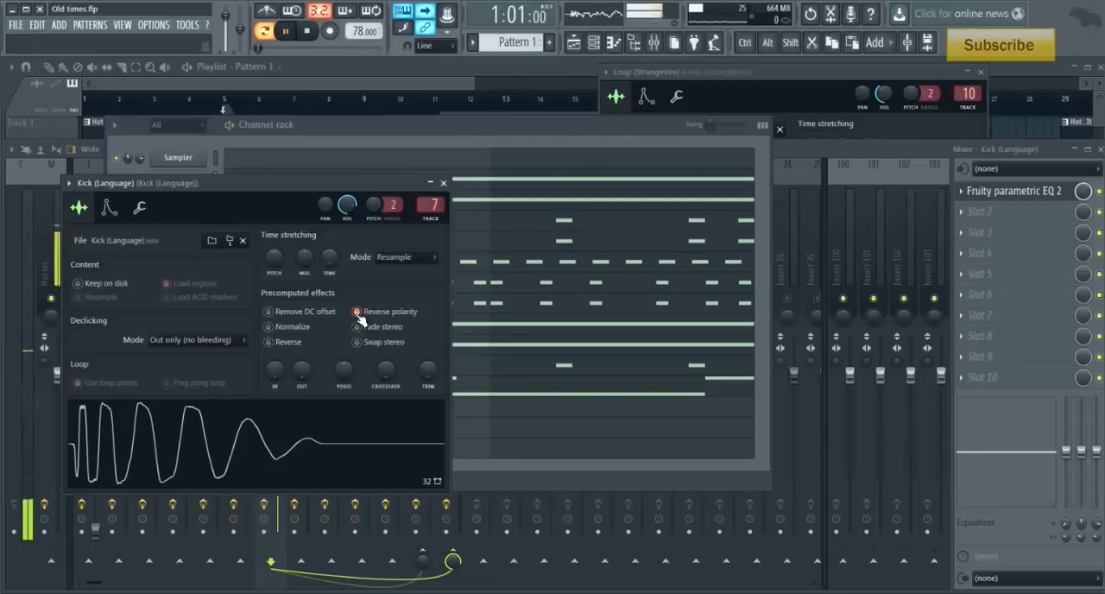
click(356, 312)
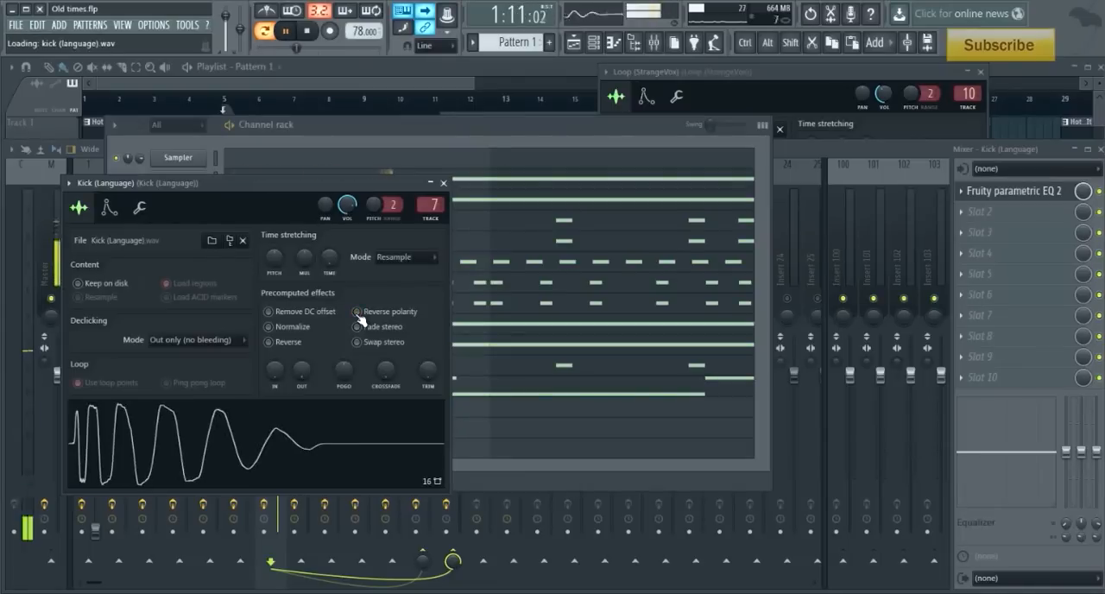
- Compare both kicks with Reverse polarity on and off for Kick (Language), leave it off, and close the sample settings
key(space)
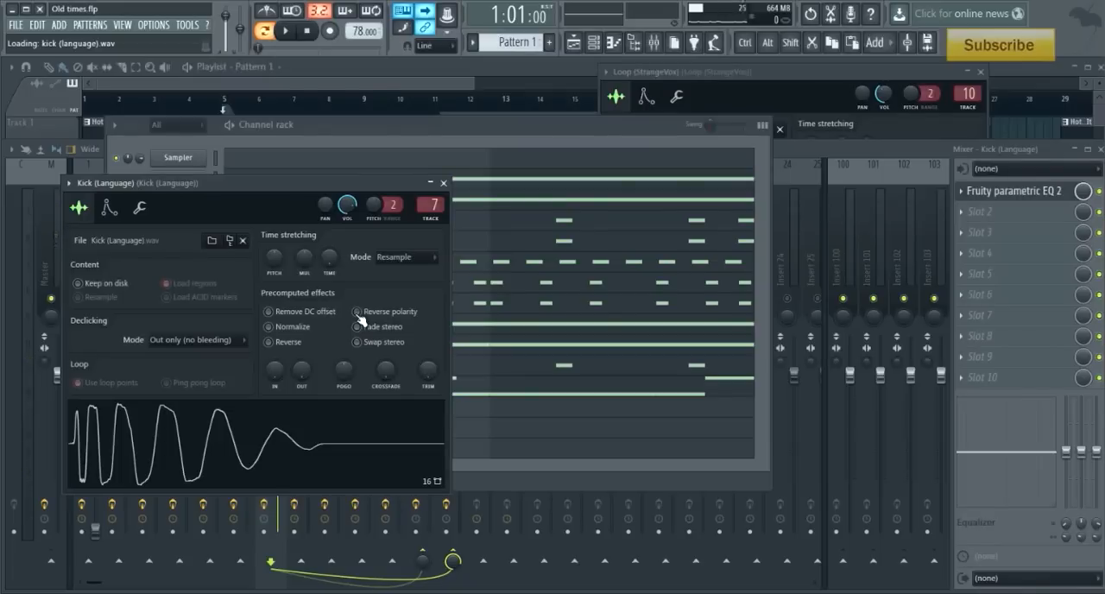
click(357, 314)
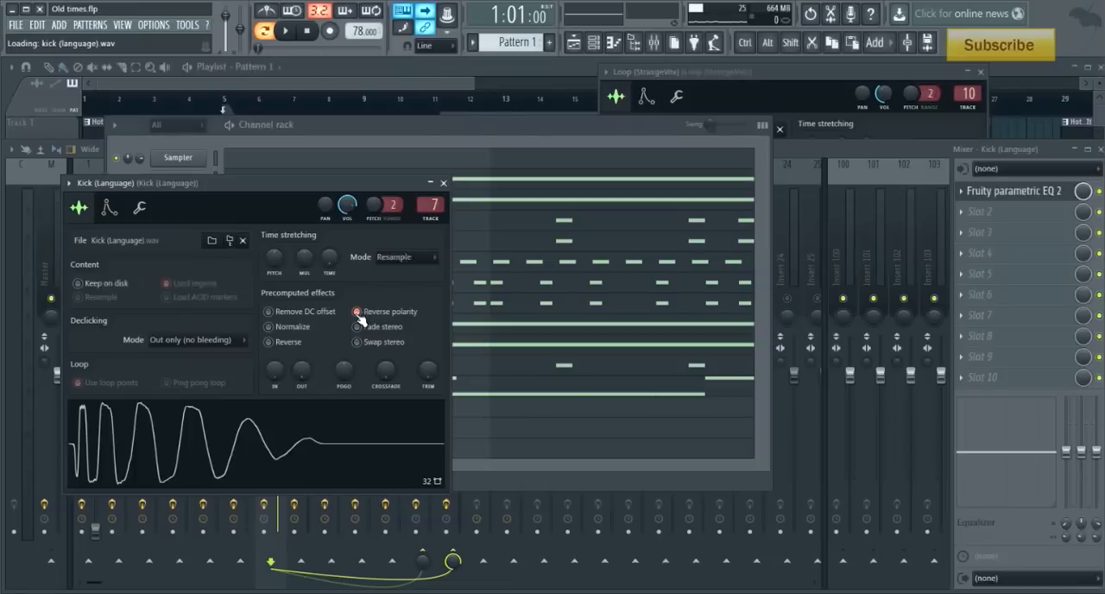
key(space)
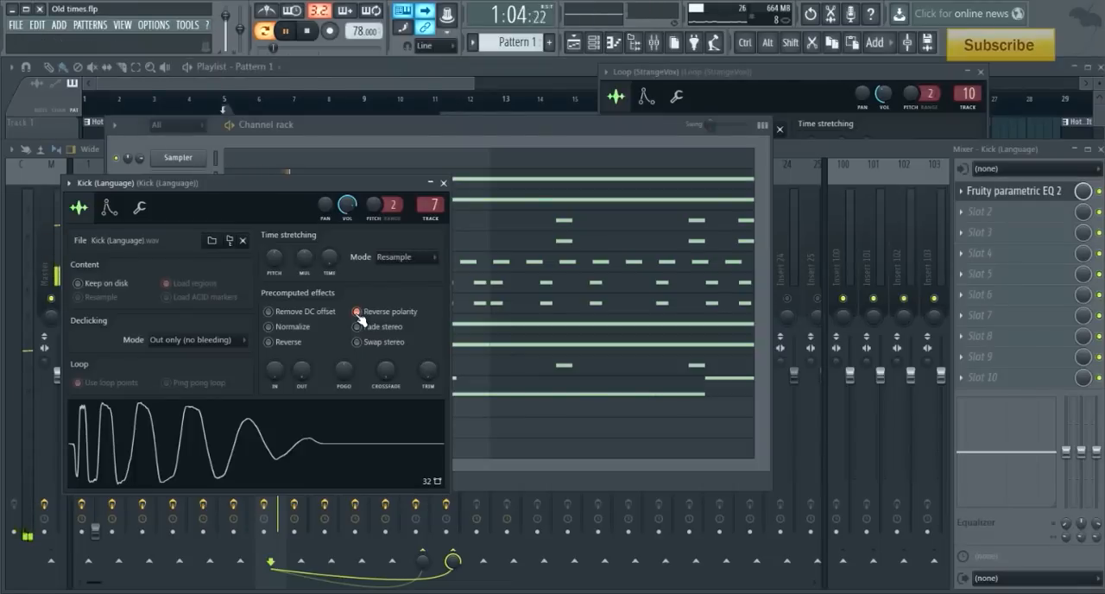
key(space)
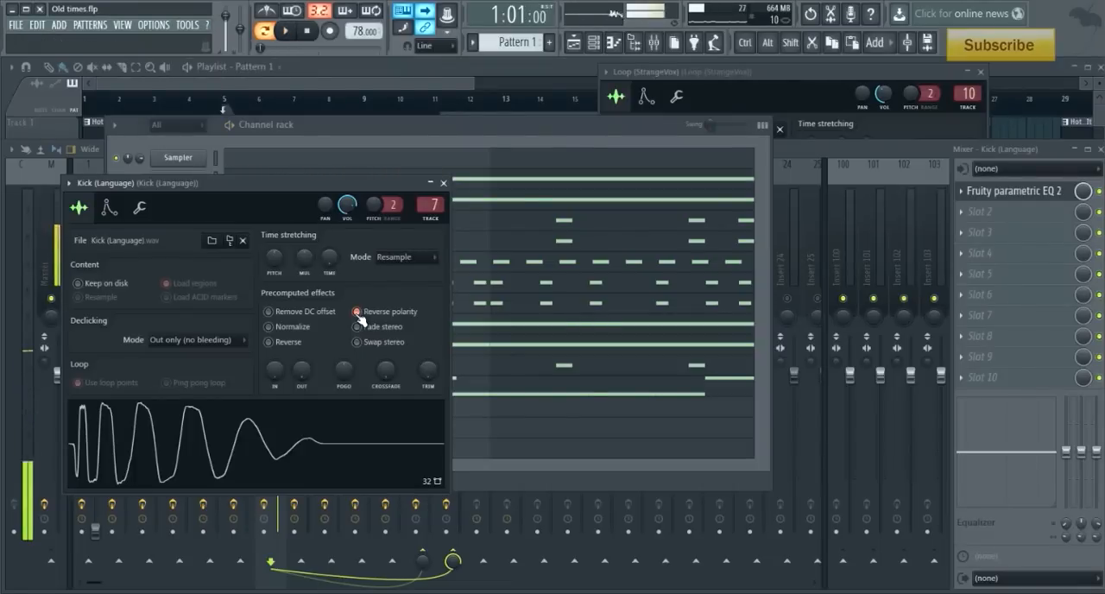
click(357, 312)
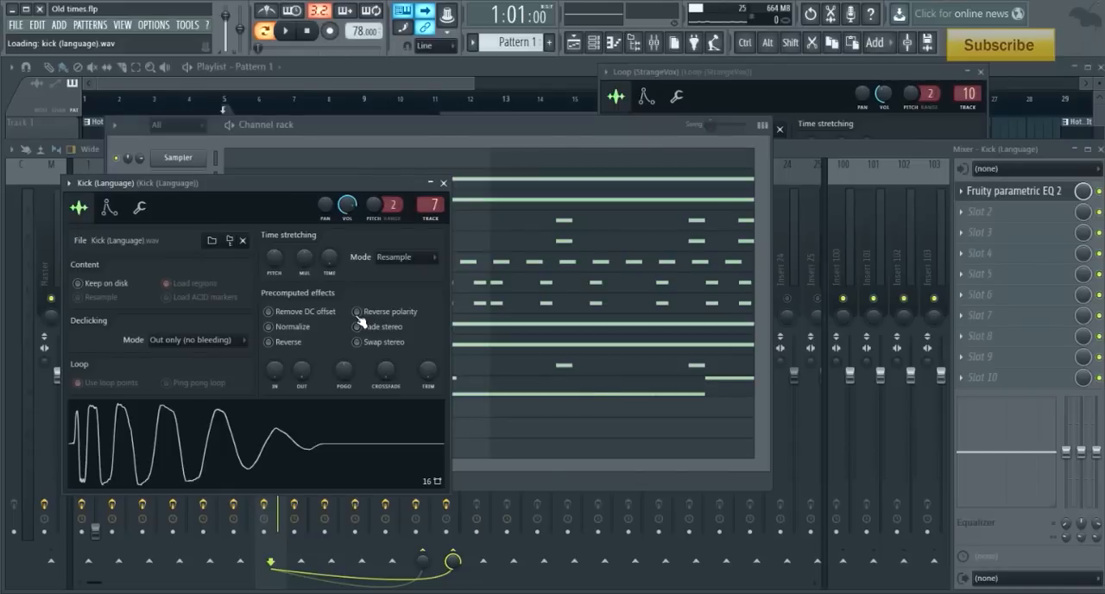
key(space)
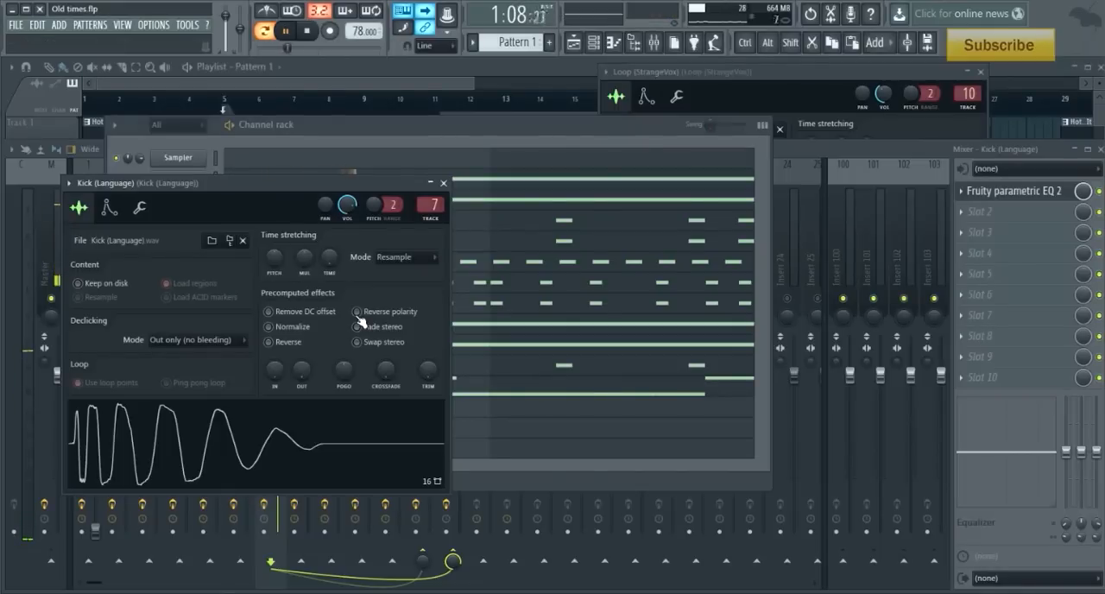
key(space)
click(443, 183)
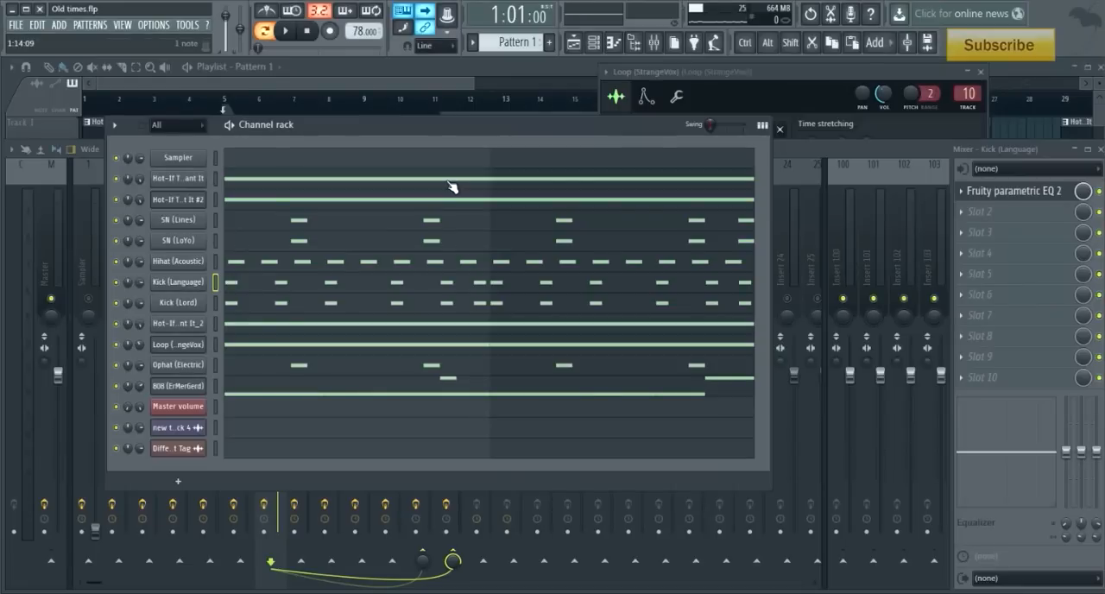
- Solo the 808 (ErMerGerd) track in the mixer, play it on its own, and select it to show its effects
click(890, 147)
right_click(422, 299)
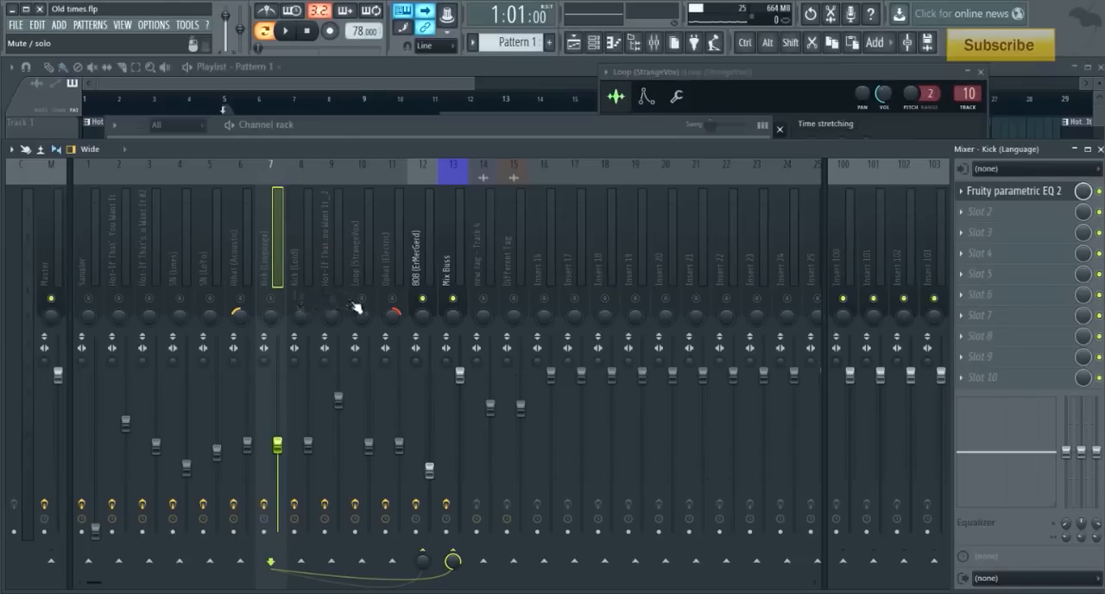
key(space)
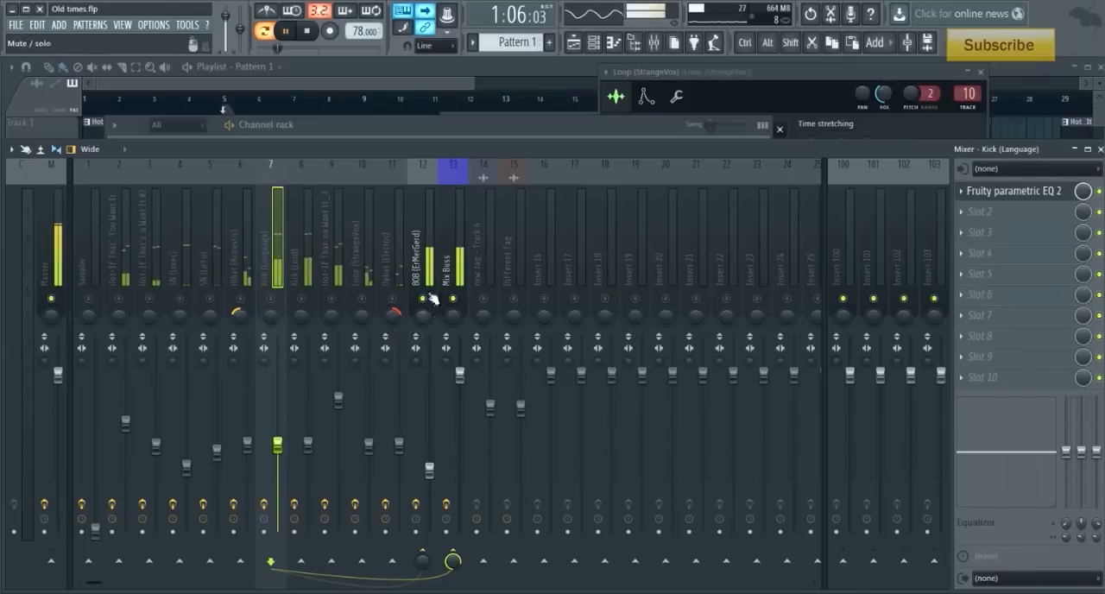
click(422, 311)
key(space)
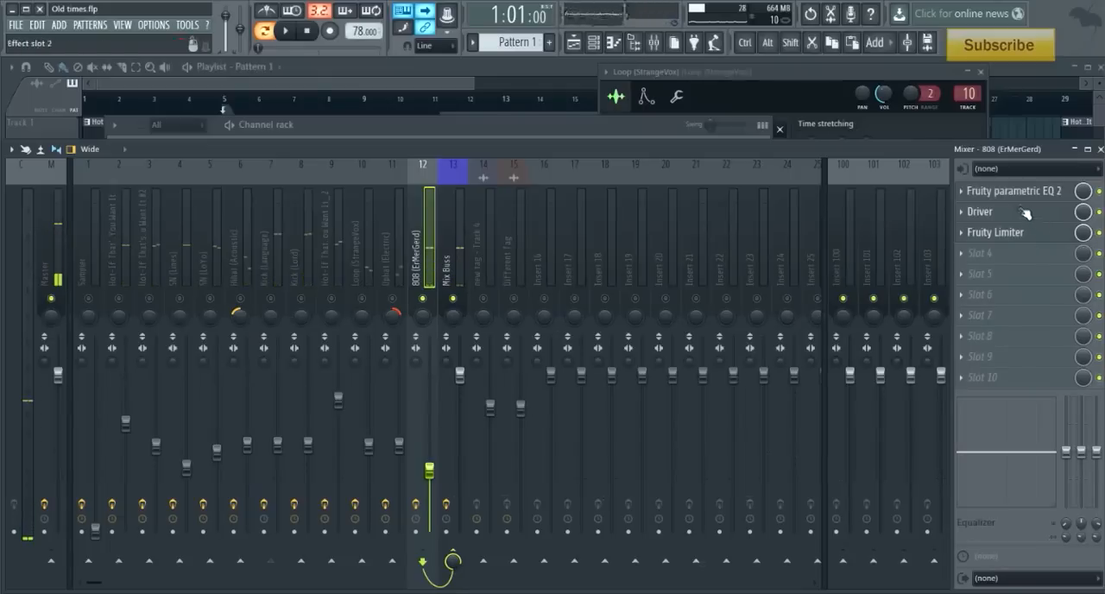
- Check the 808's Fruity parametric EQ 2 and bypass the track's Fruity Limiter and Driver
click(1017, 197)
drag(691, 287, 668, 164)
click(1099, 232)
click(1099, 211)
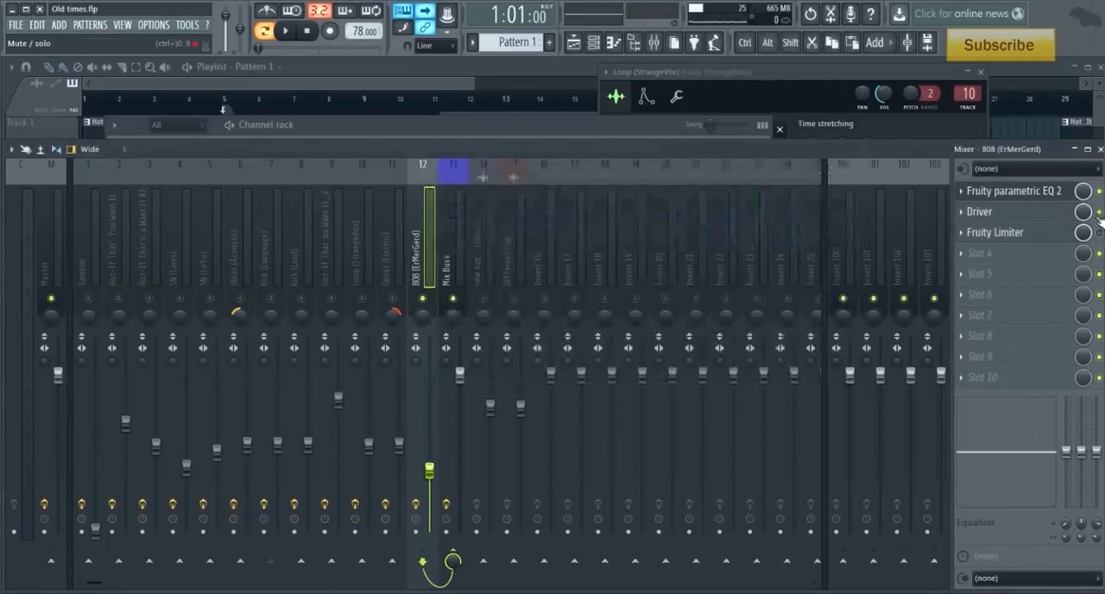
- Play the 808 with its Fruity parametric EQ 2 curve in view and compare the sound with the EQ on and off
click(1008, 197)
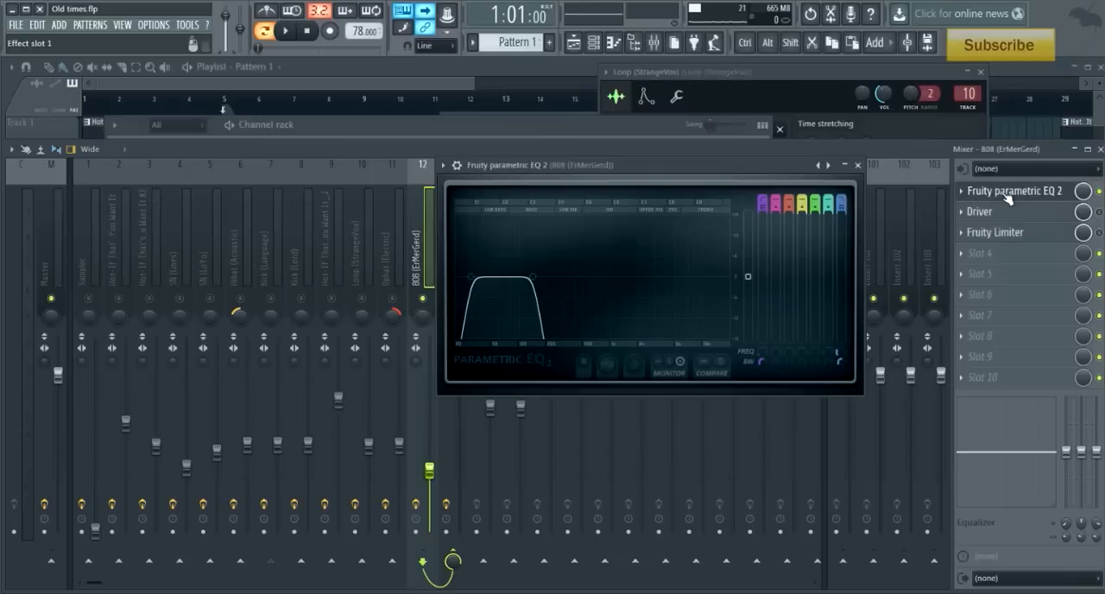
key(space)
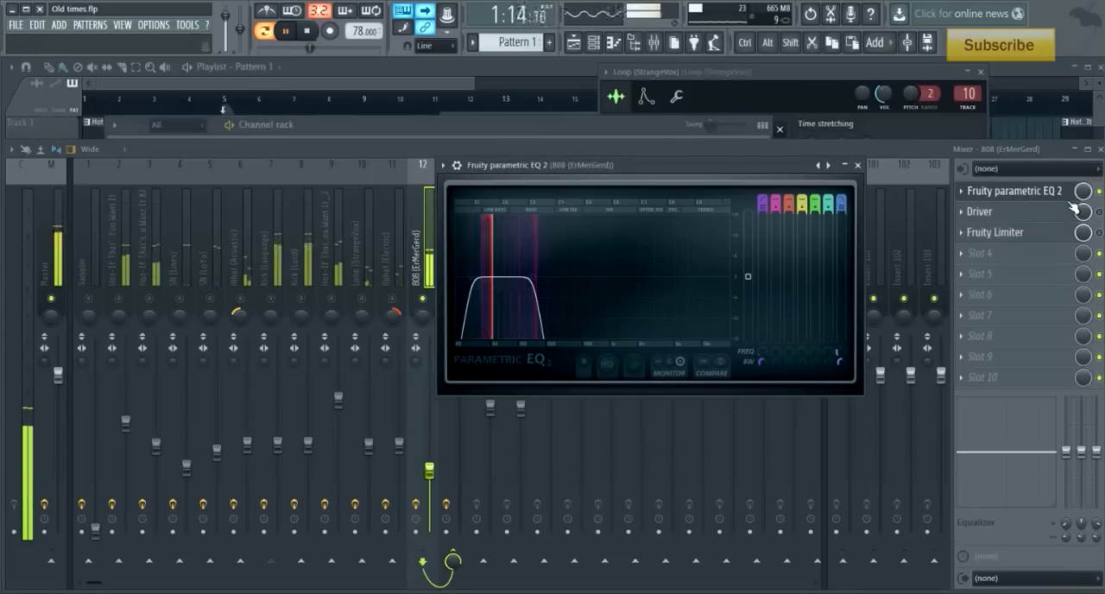
click(1099, 192)
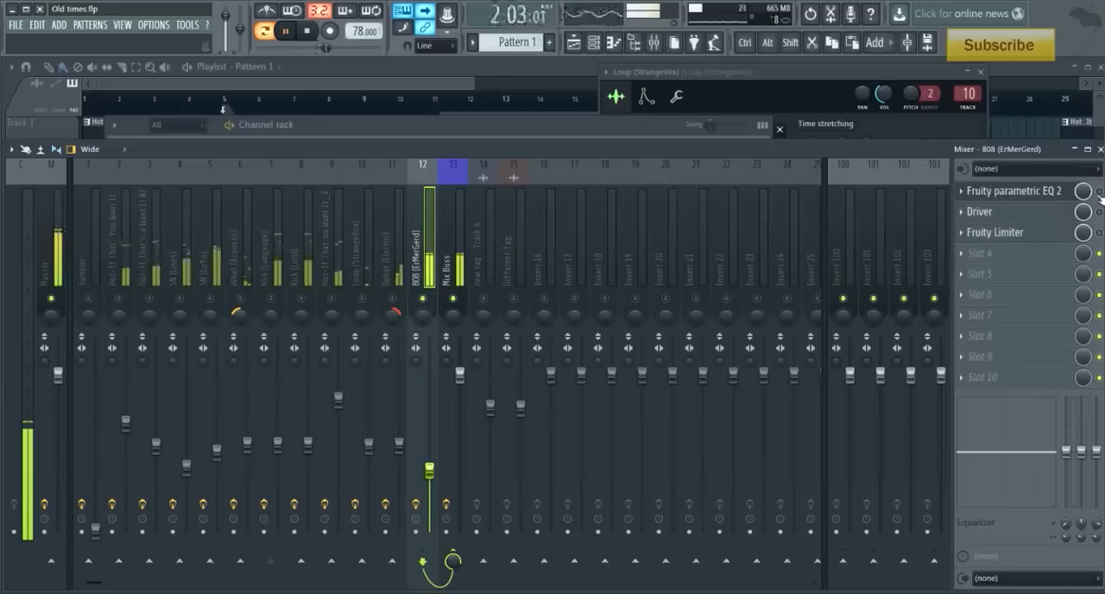
key(space)
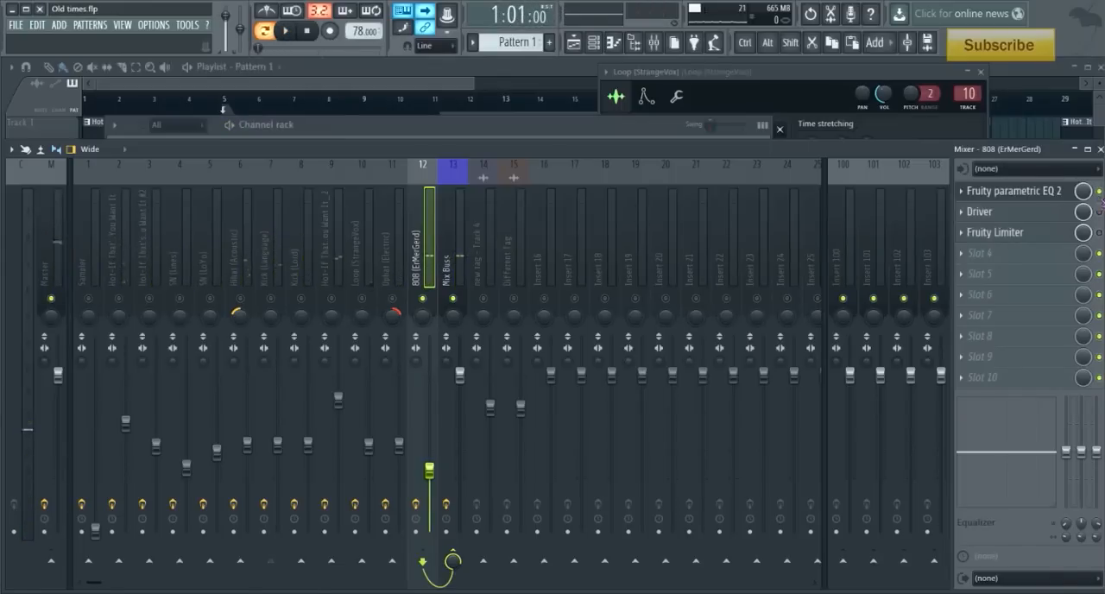
key(space)
- Open Driver on the 808 track, compare the sound with it bypassed and active, leave it enabled, and close its window
click(1025, 213)
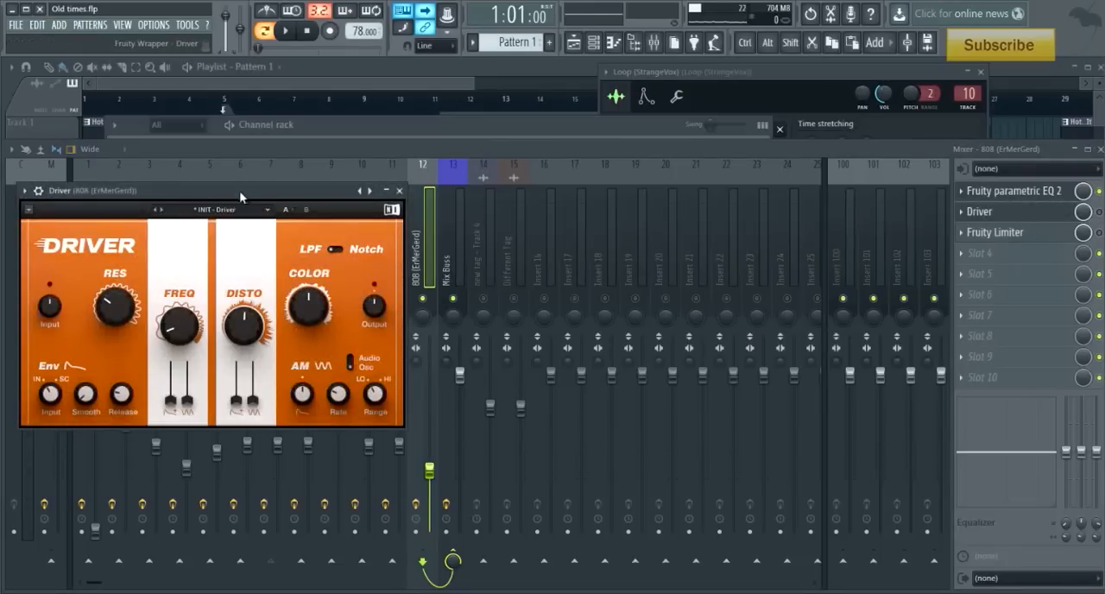
drag(240, 192, 704, 202)
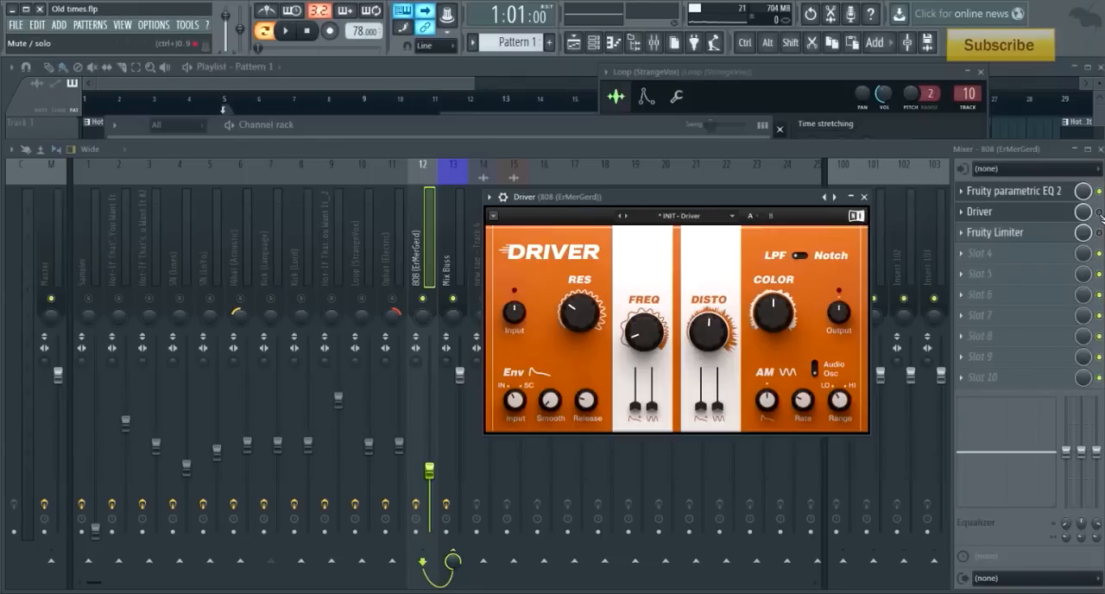
key(space)
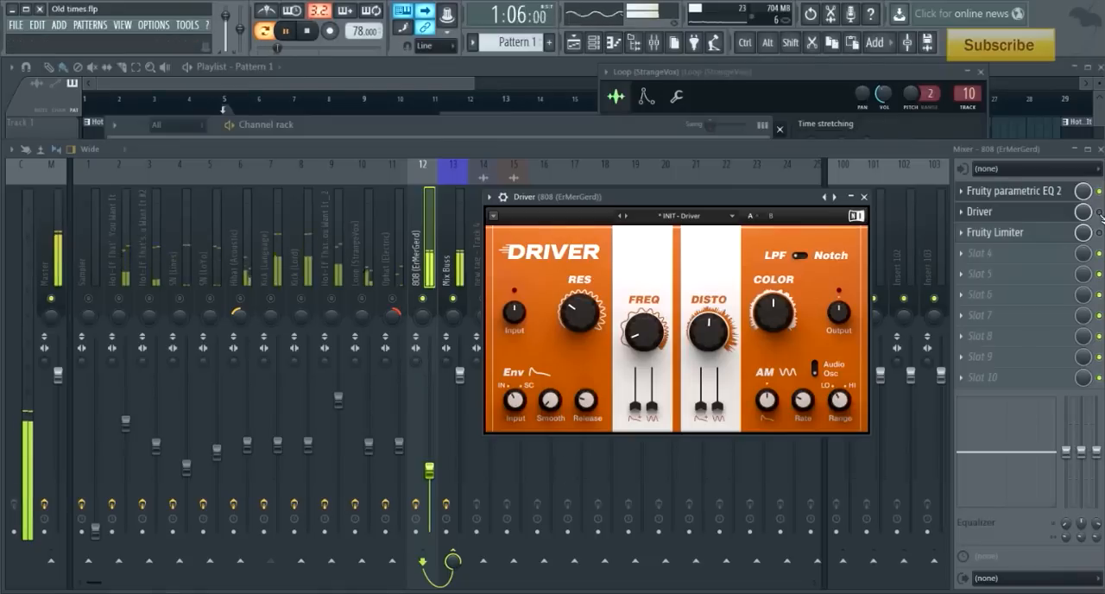
click(1100, 214)
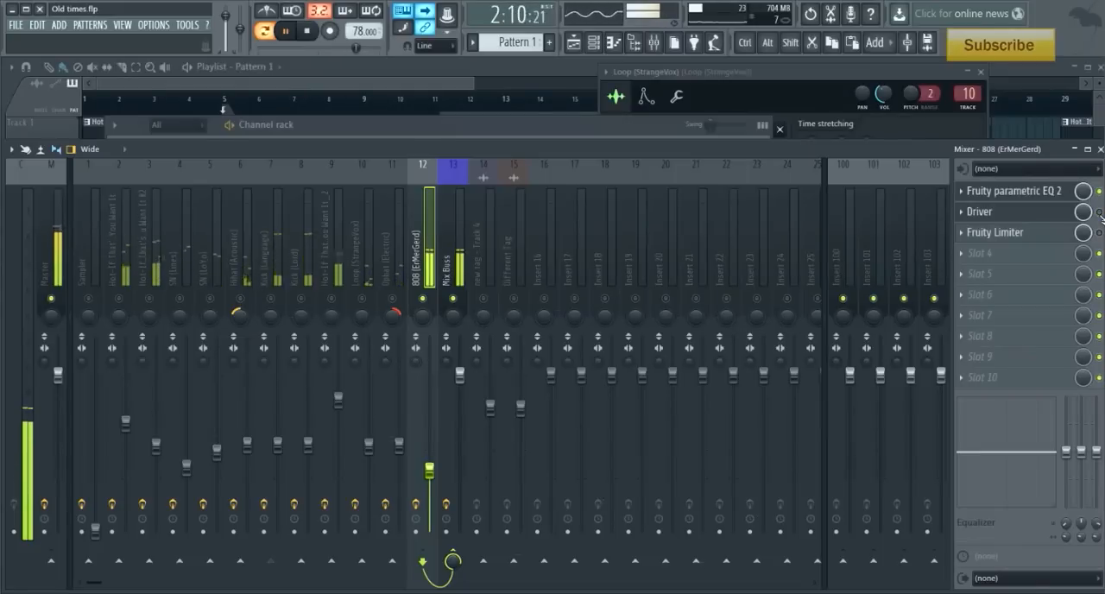
key(space)
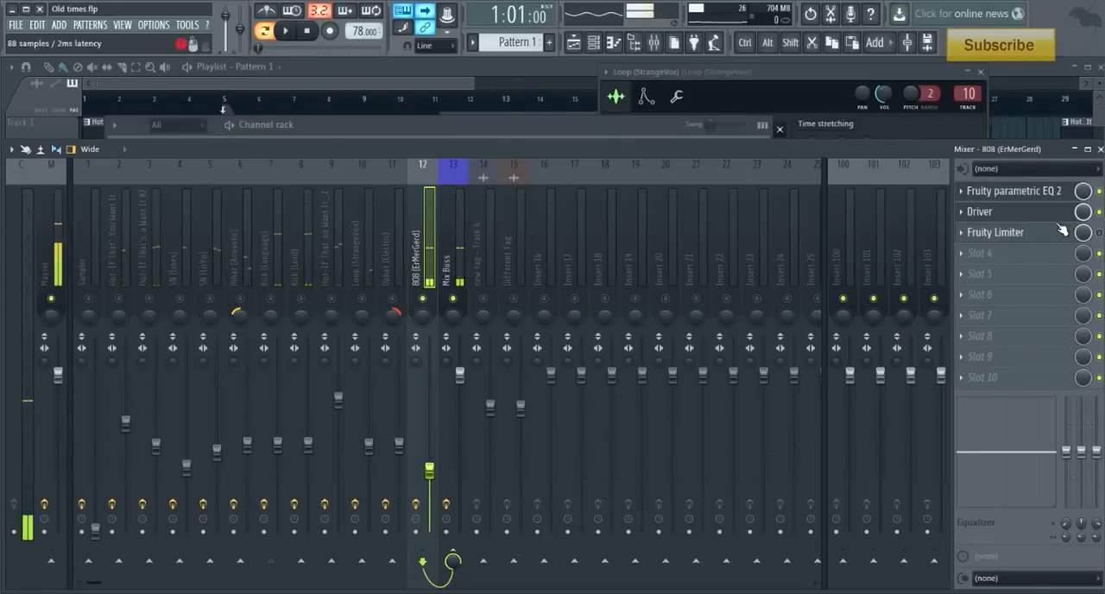
click(1007, 212)
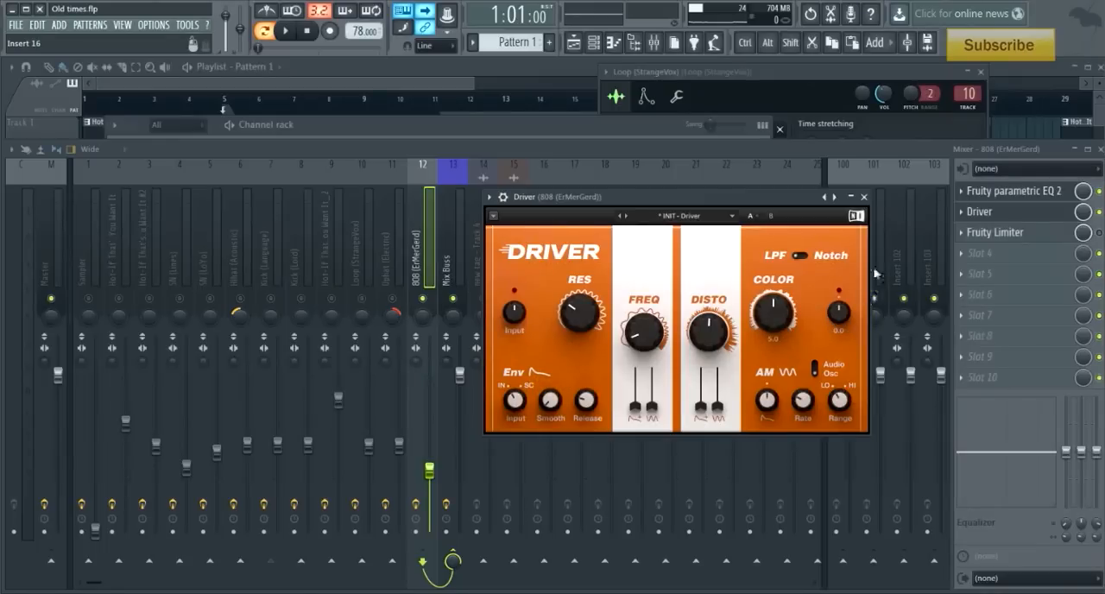
click(863, 197)
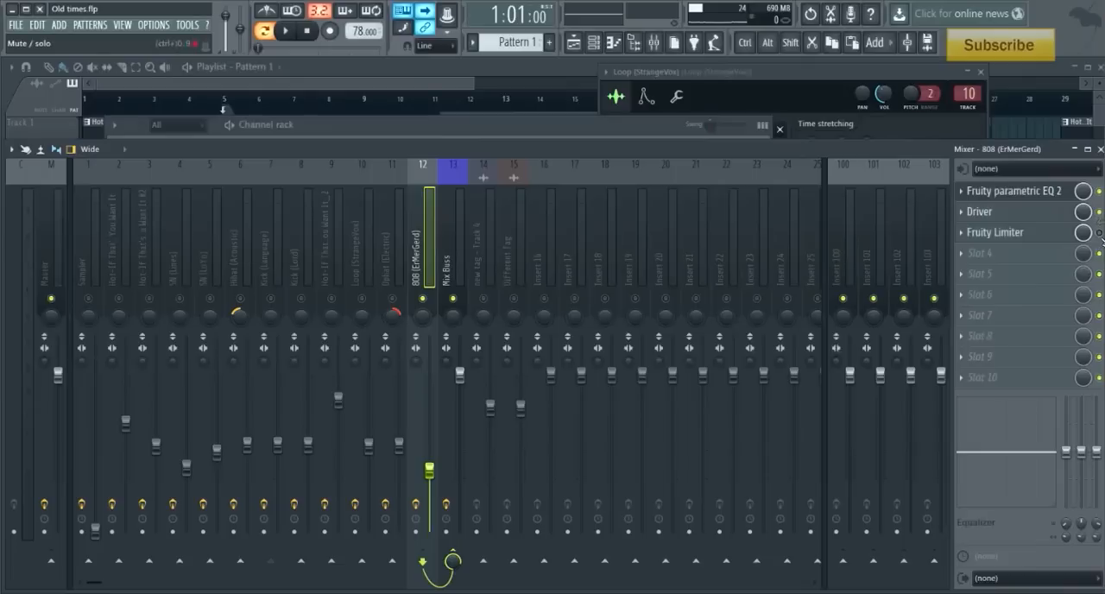
- Unmute Kick (Lord) and Kick (Language) alongside the 808 in the mixer, keeping the Hot-If sample track 9 muted
click(335, 298)
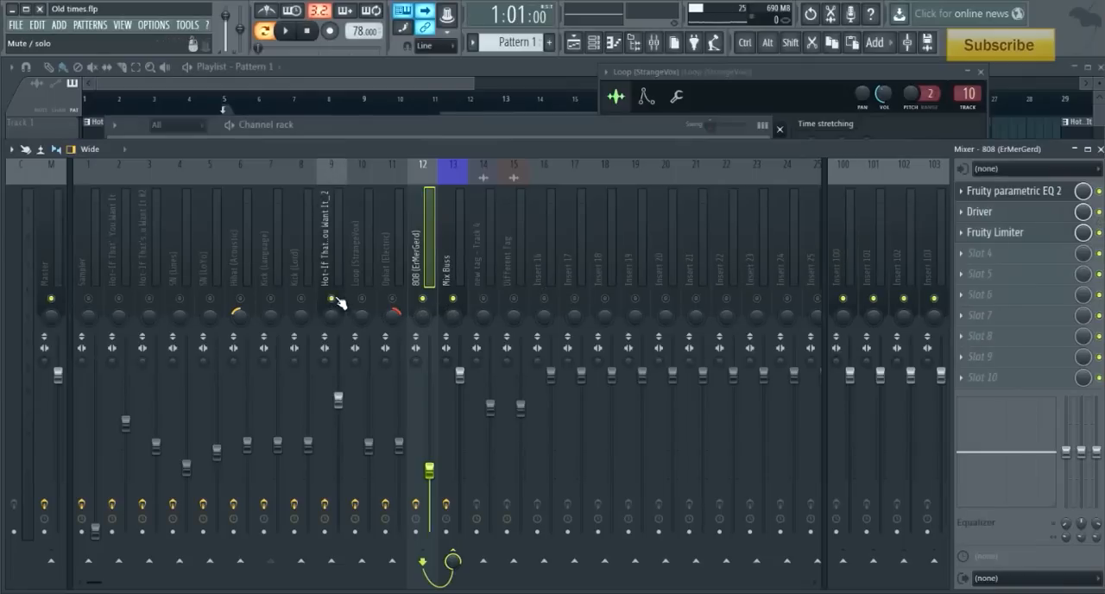
click(301, 297)
click(331, 298)
click(270, 298)
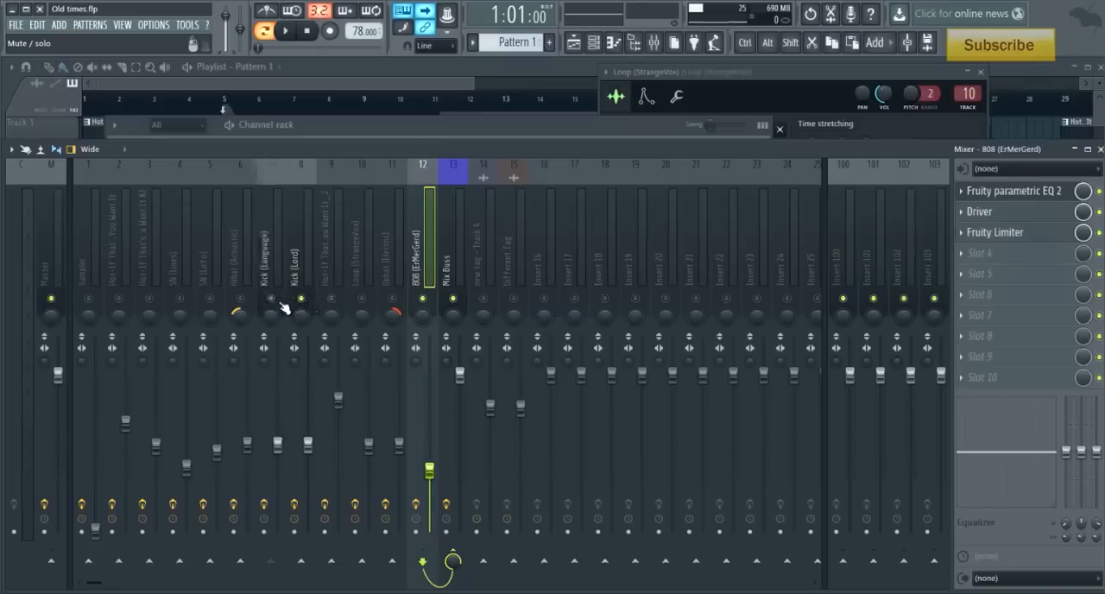
- Examine the routing from Kick (Language) to the 808 track and show the sidechain options for that send
click(275, 278)
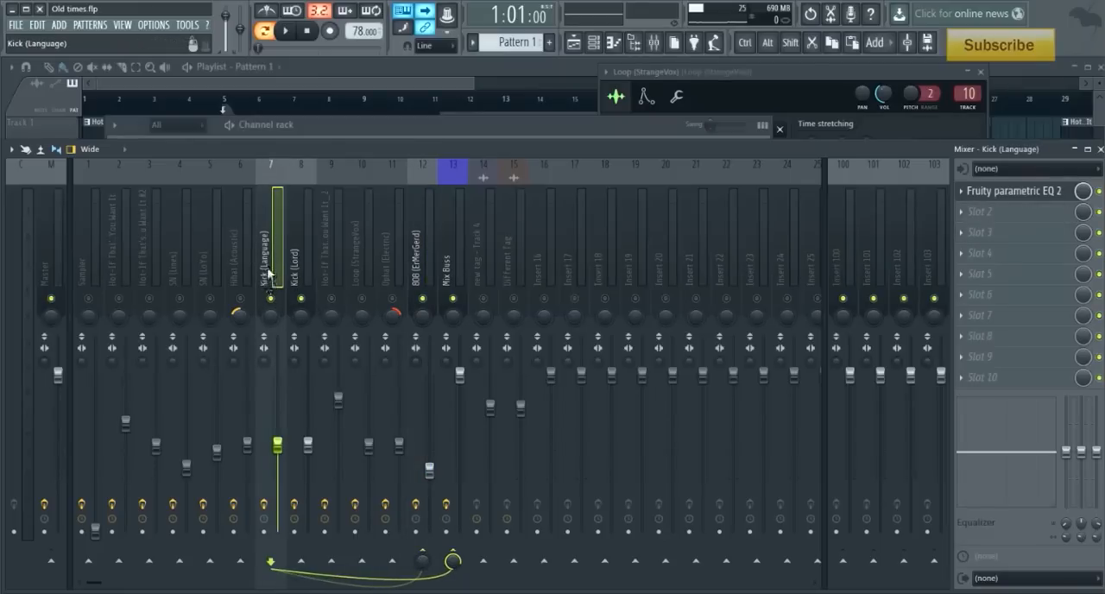
click(423, 272)
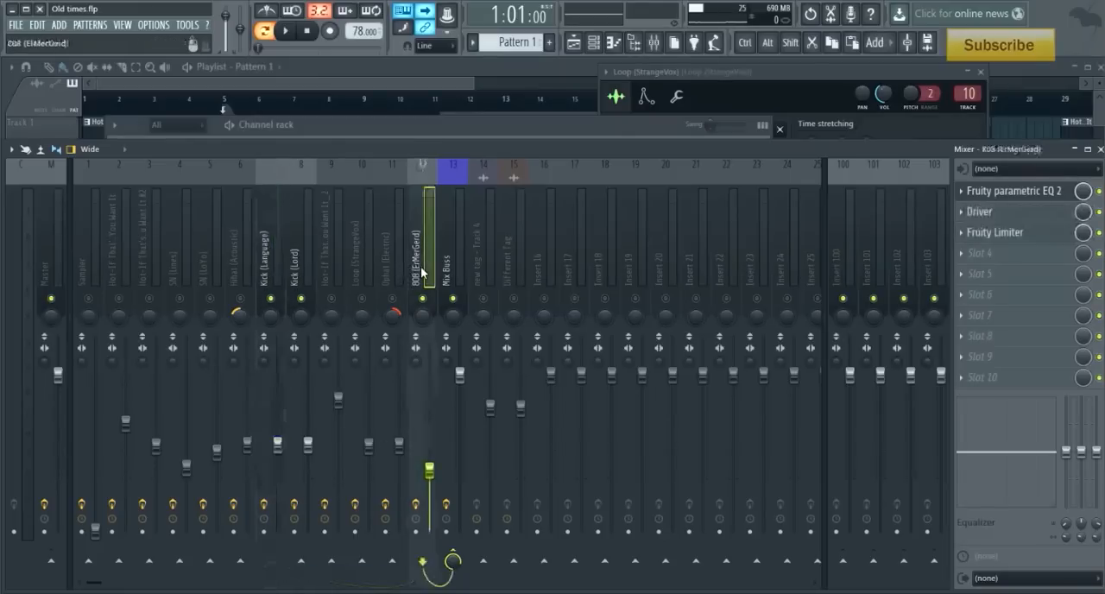
click(272, 263)
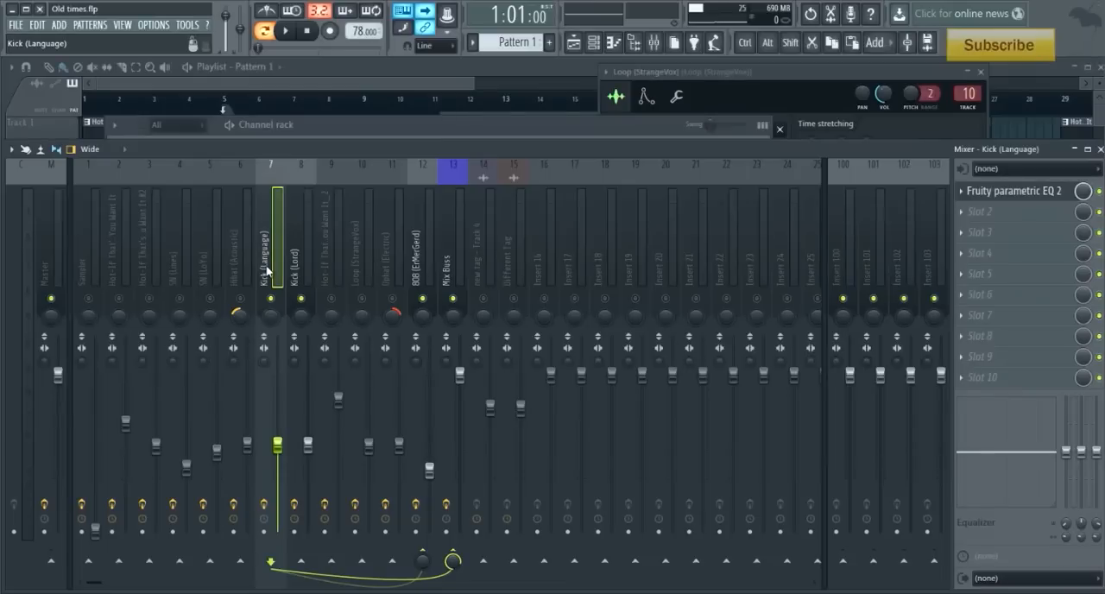
right_click(425, 558)
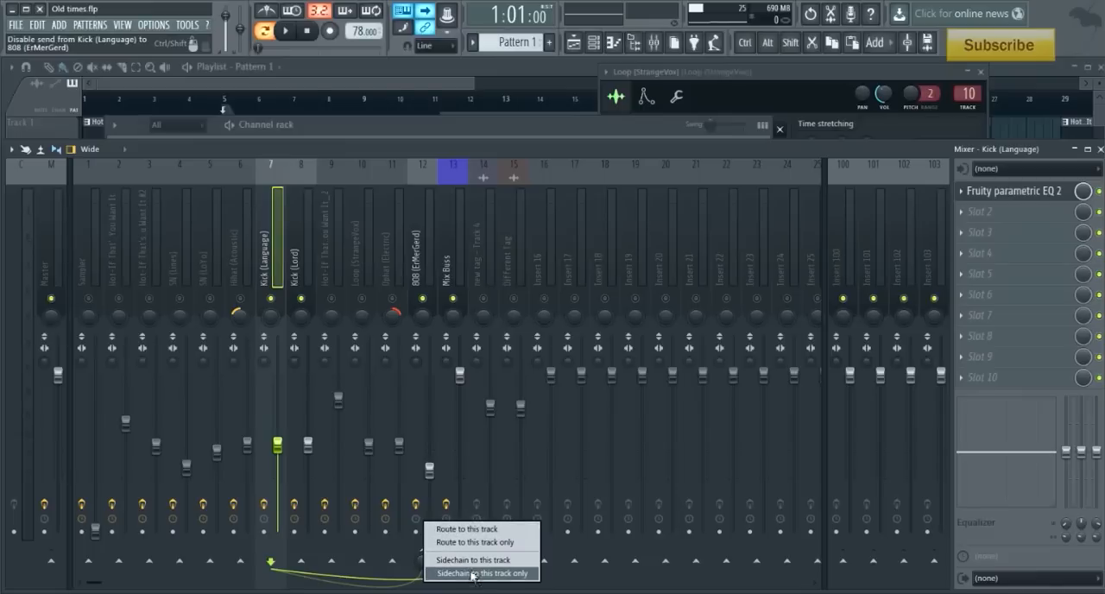
- Open Fruity Limiter on the 808 track, show its COMP settings, and choose Kick (Language) as the sidechain input
click(421, 274)
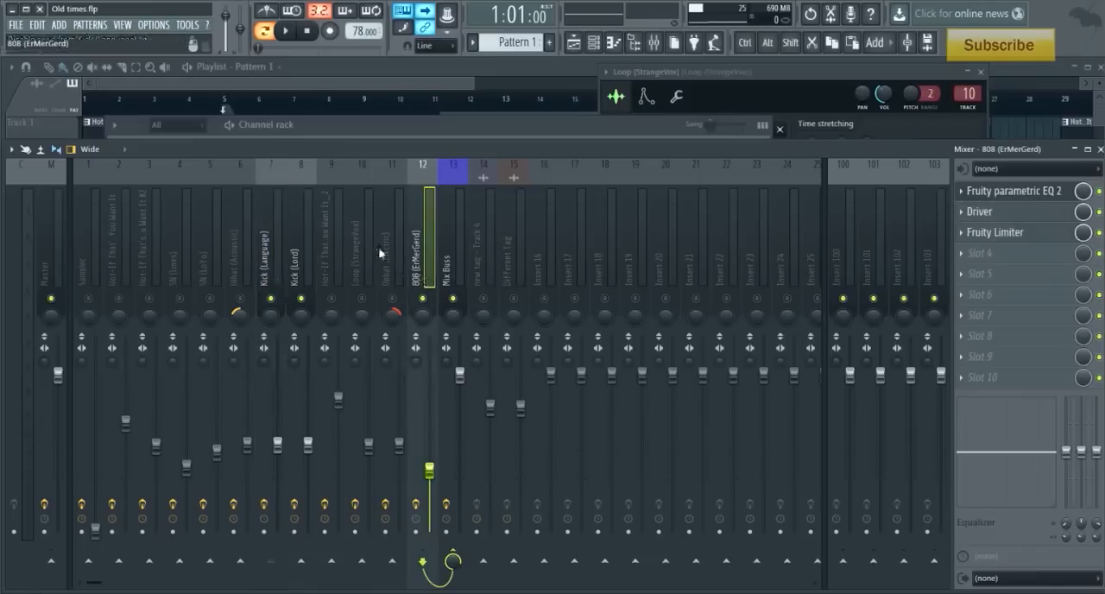
click(1029, 233)
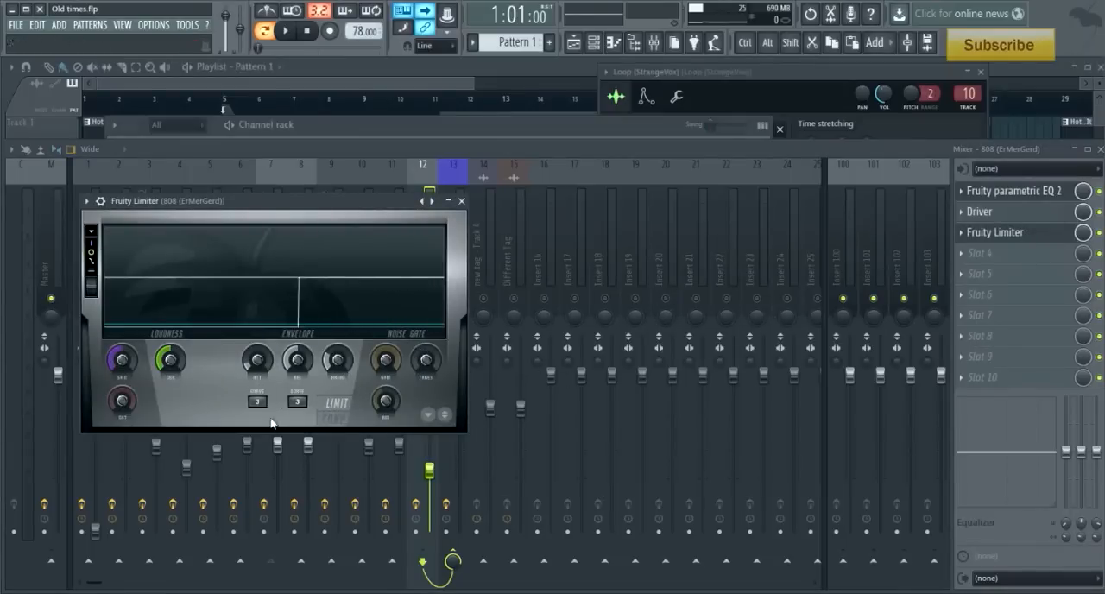
click(336, 416)
click(298, 404)
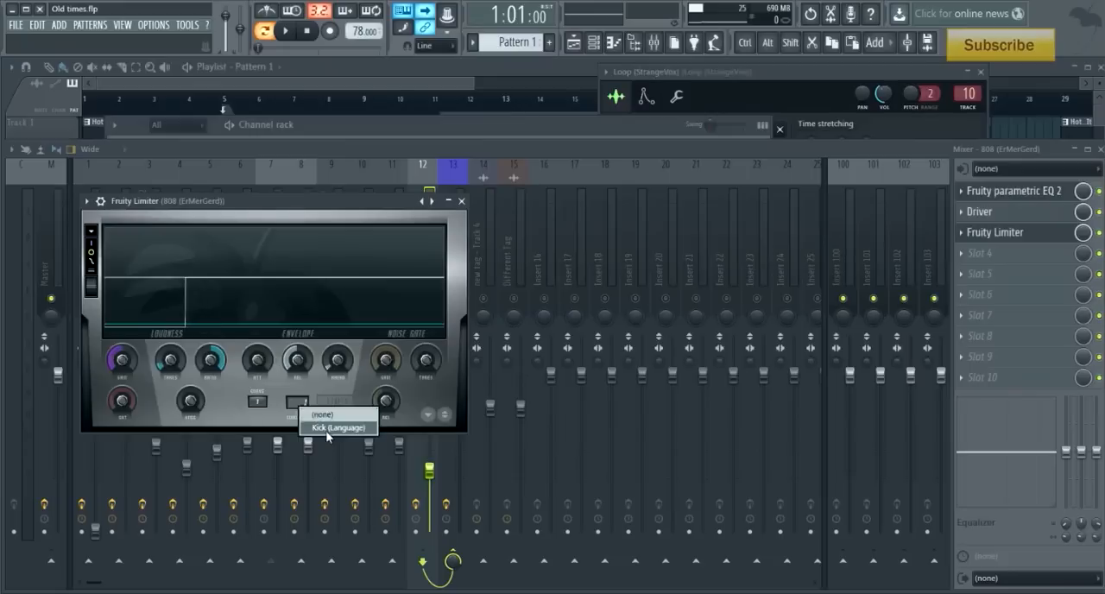
click(323, 428)
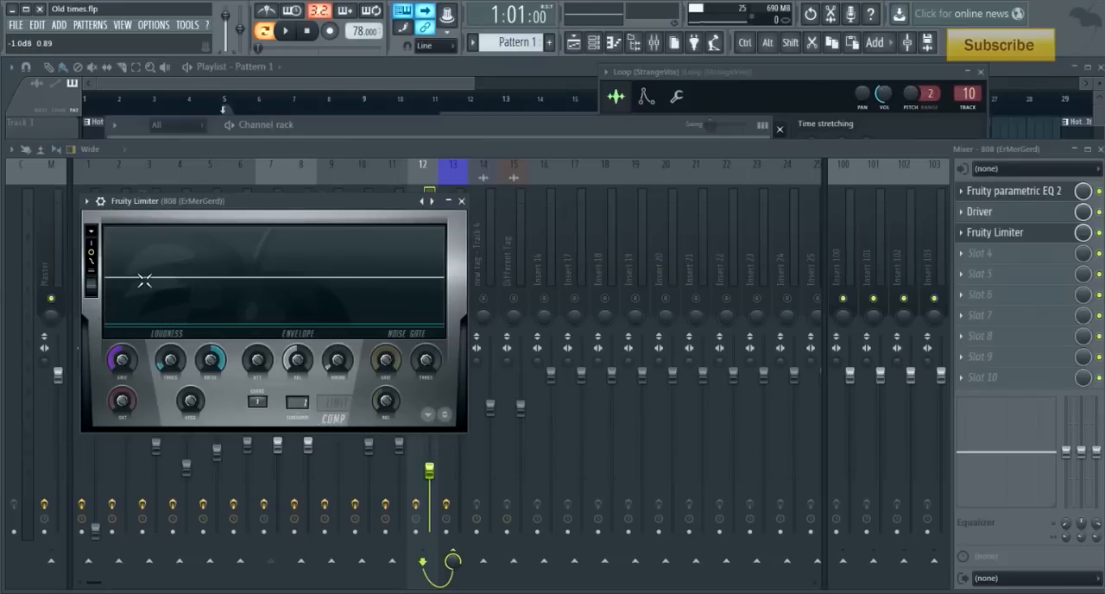
- Adjust the 808 compressor's threshold and set its release to 74.77 ms while playing the kicks and 808 together
drag(168, 365, 246, 182)
drag(168, 358, 164, 363)
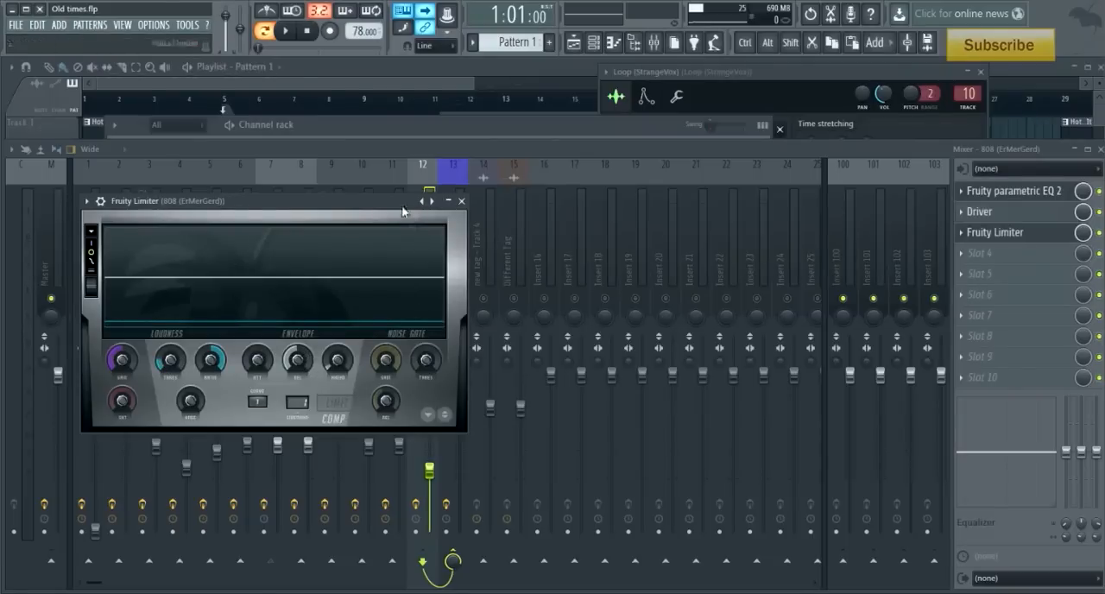
key(space)
drag(298, 365, 301, 367)
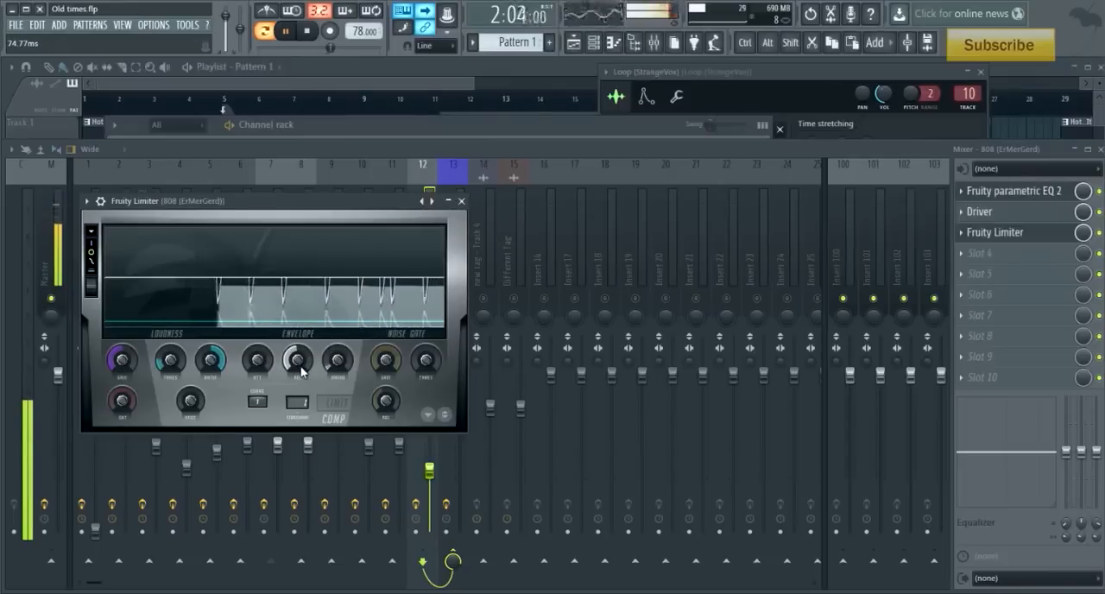
key(space)
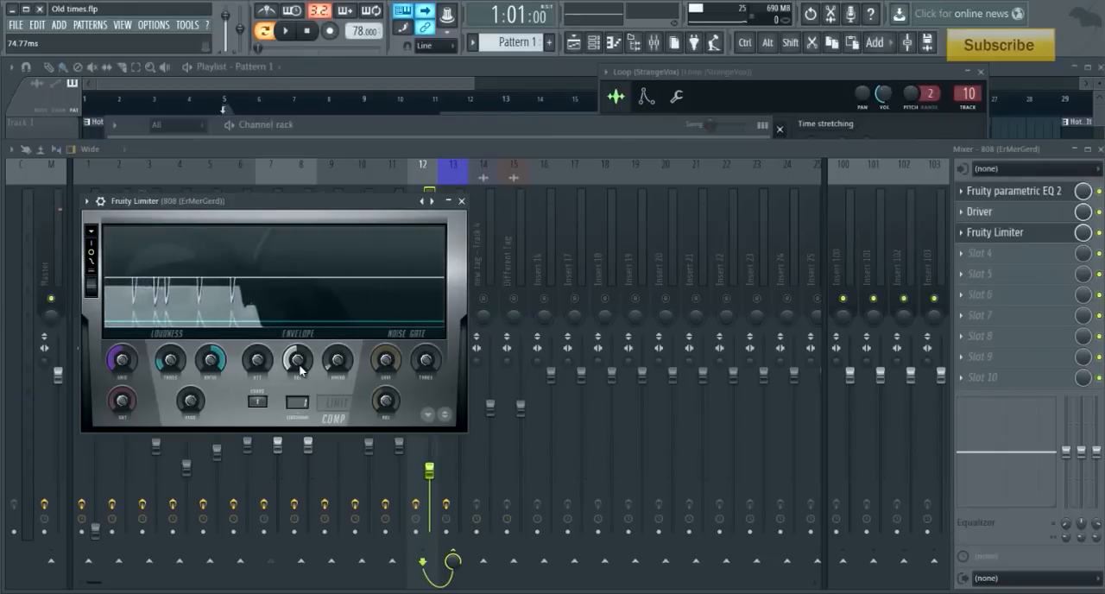
- Raise the 808 compressor's release to 2000 ms and audition the kicks and 808 together with it
key(space)
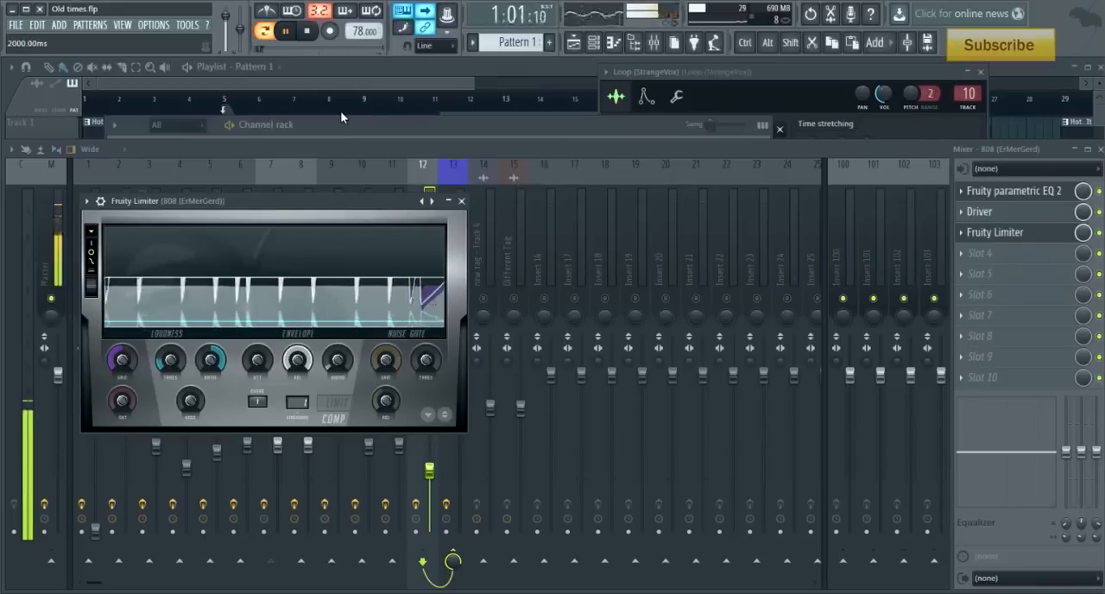
key(space)
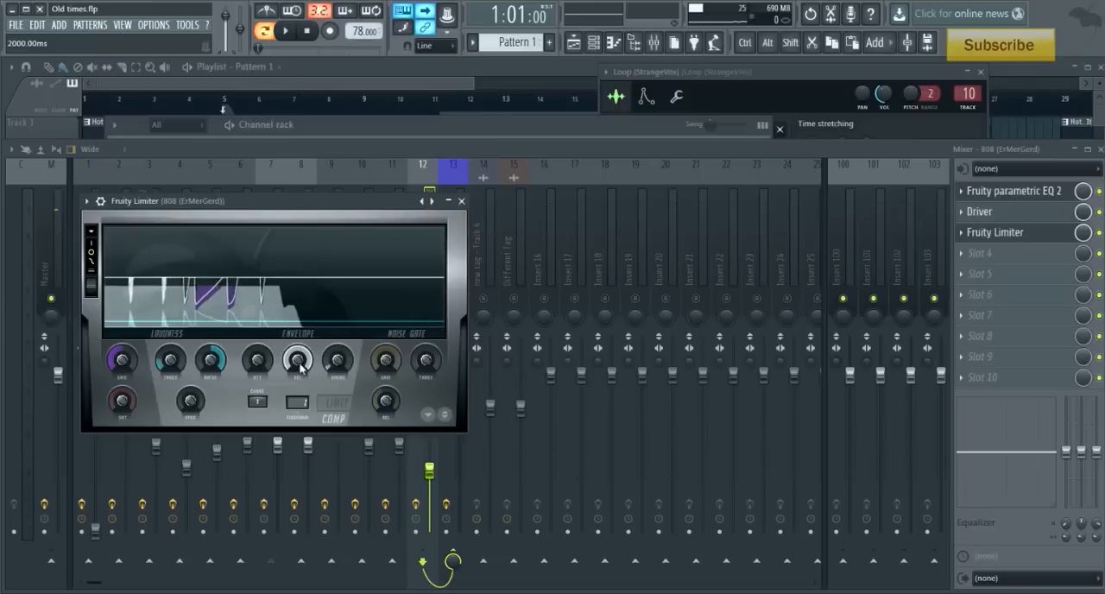
key(space)
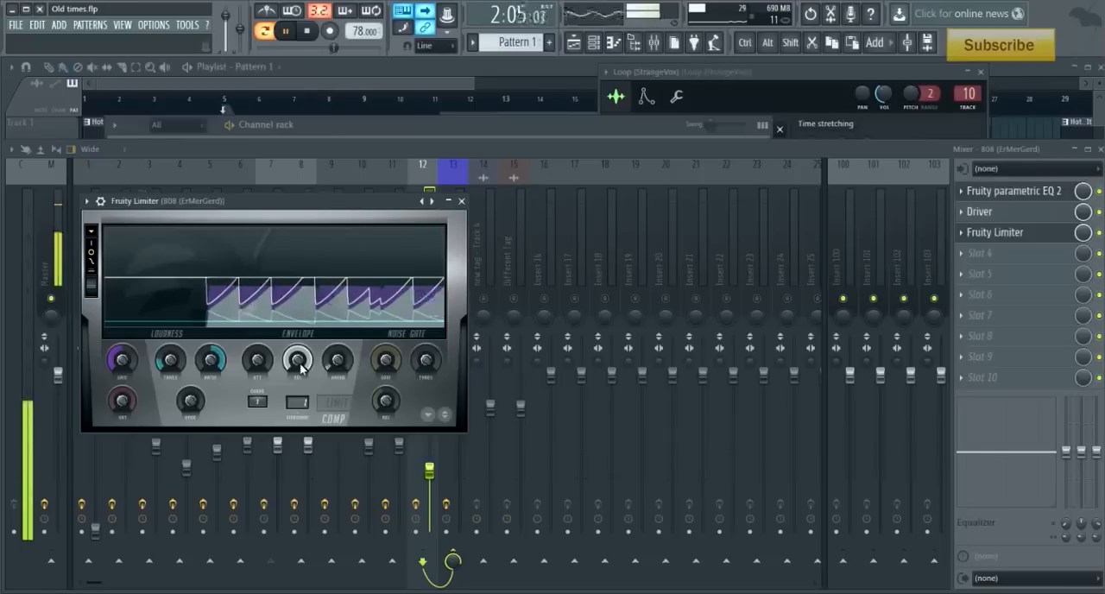
key(space)
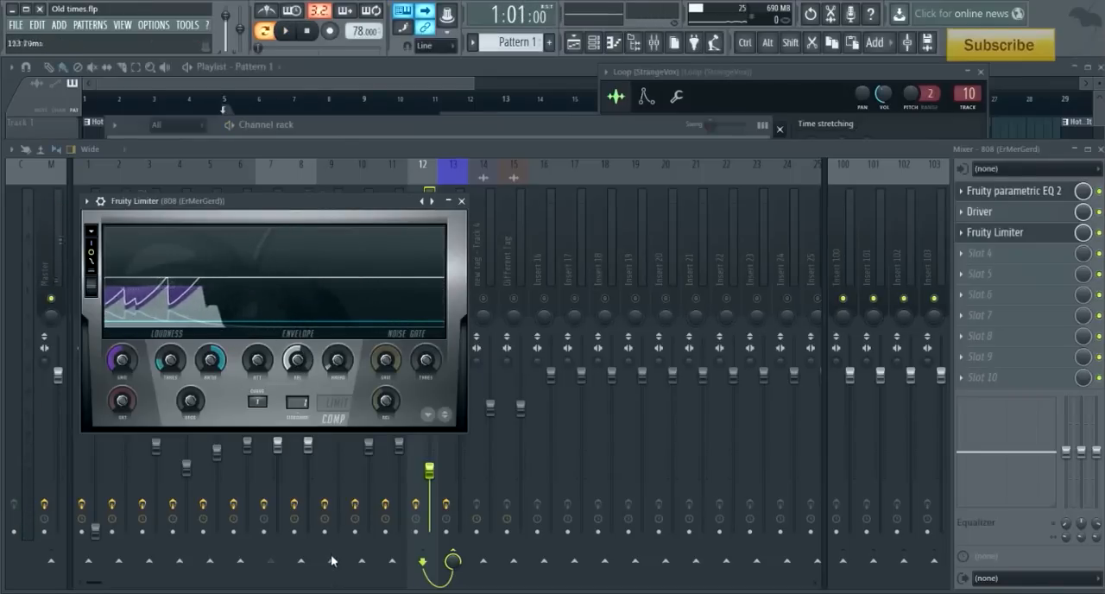
- Set the 808 compressor's release to 87.79 ms, audition the kicks with the 808, and close Fruity Limiter
drag(298, 356, 298, 360)
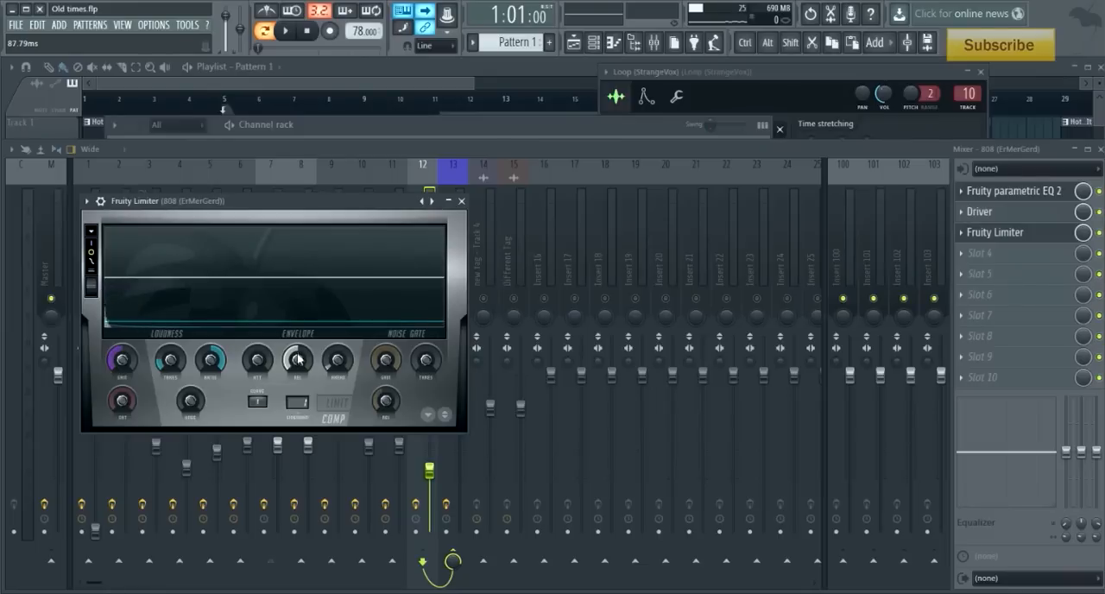
key(space)
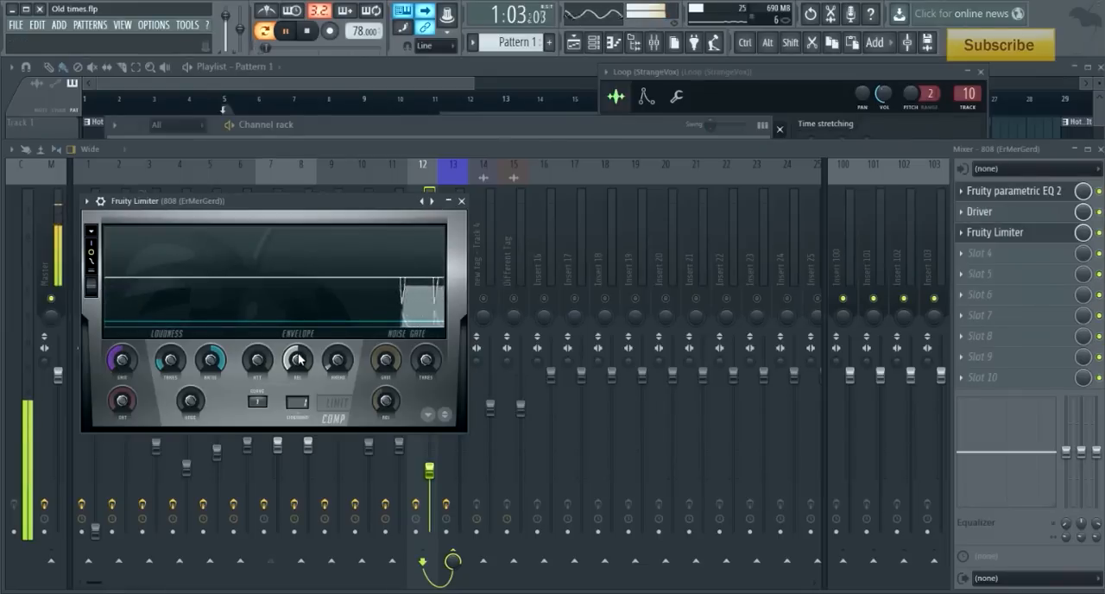
key(space)
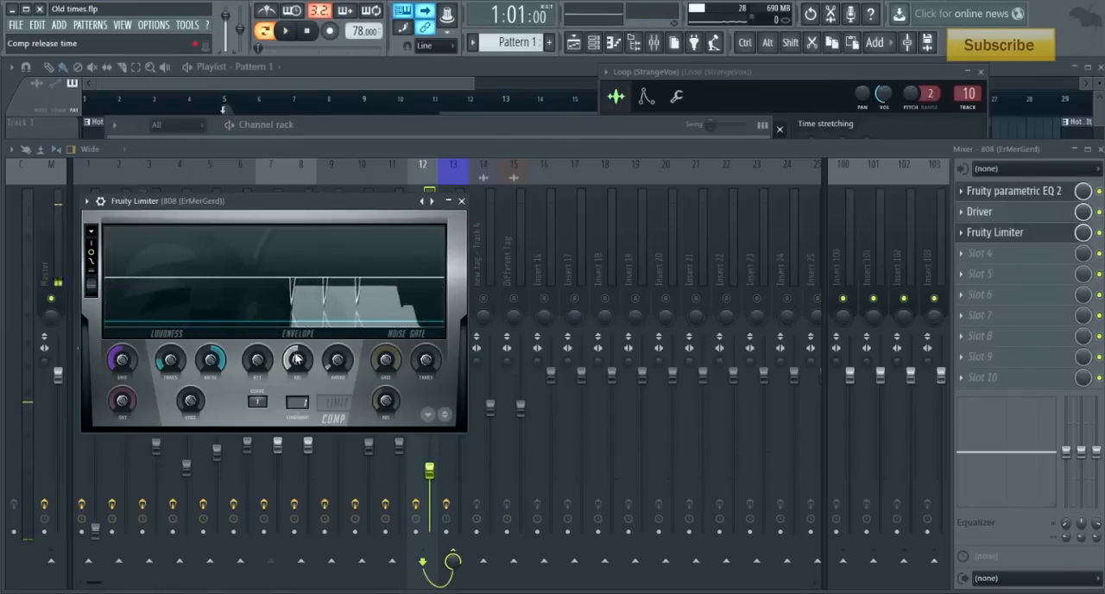
click(462, 201)
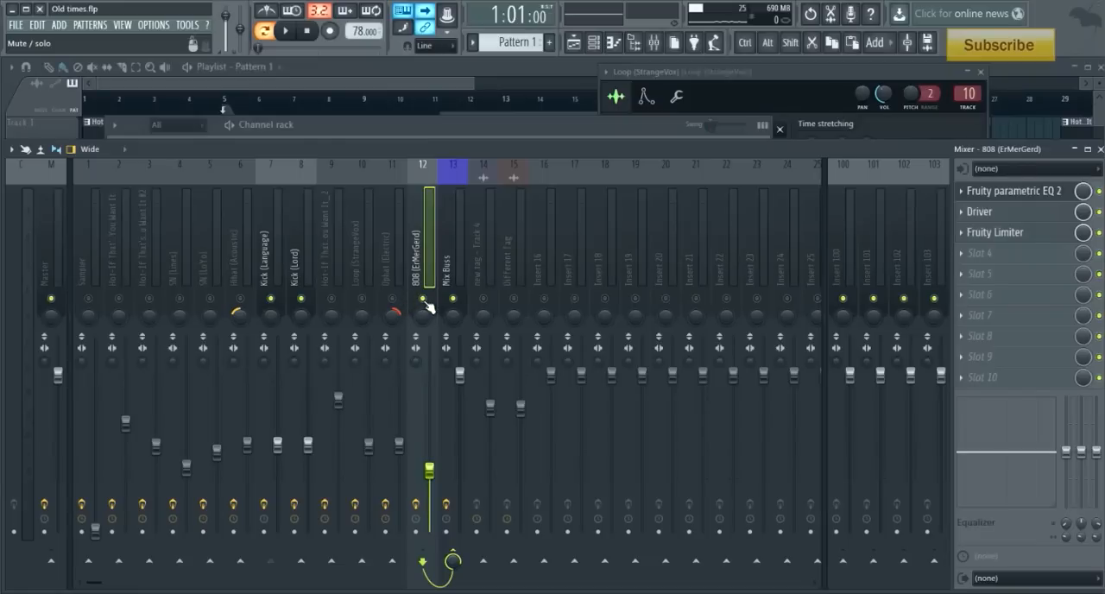
- Select tracks 1 to 13 with Mix Buss as the target and show the option for routing the selected tracks only to it
click(455, 275)
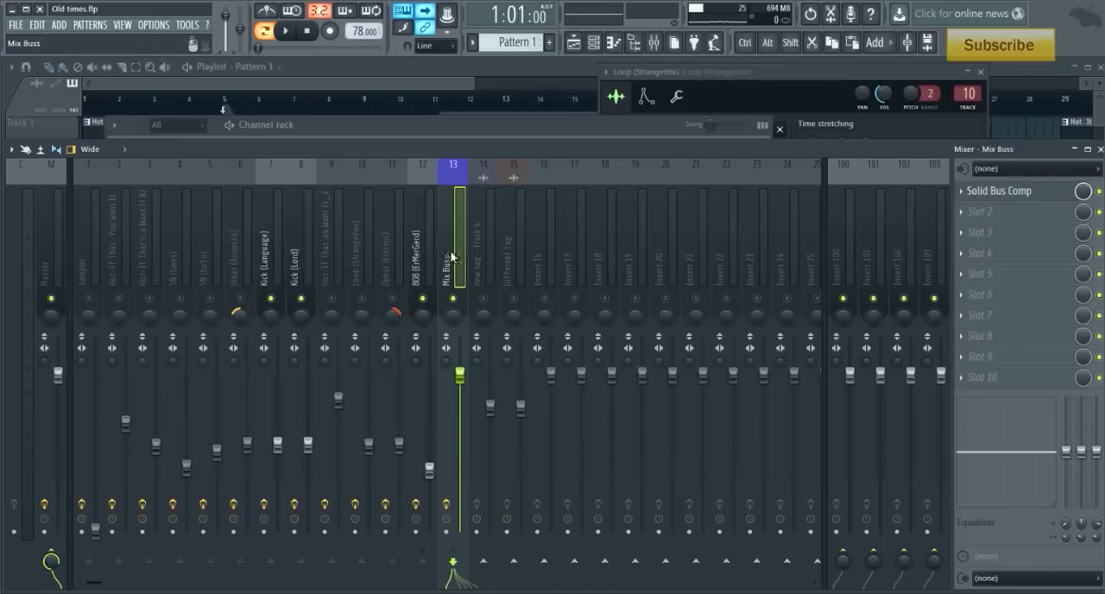
key(alt)
drag(449, 255, 104, 247)
key(ctrl)
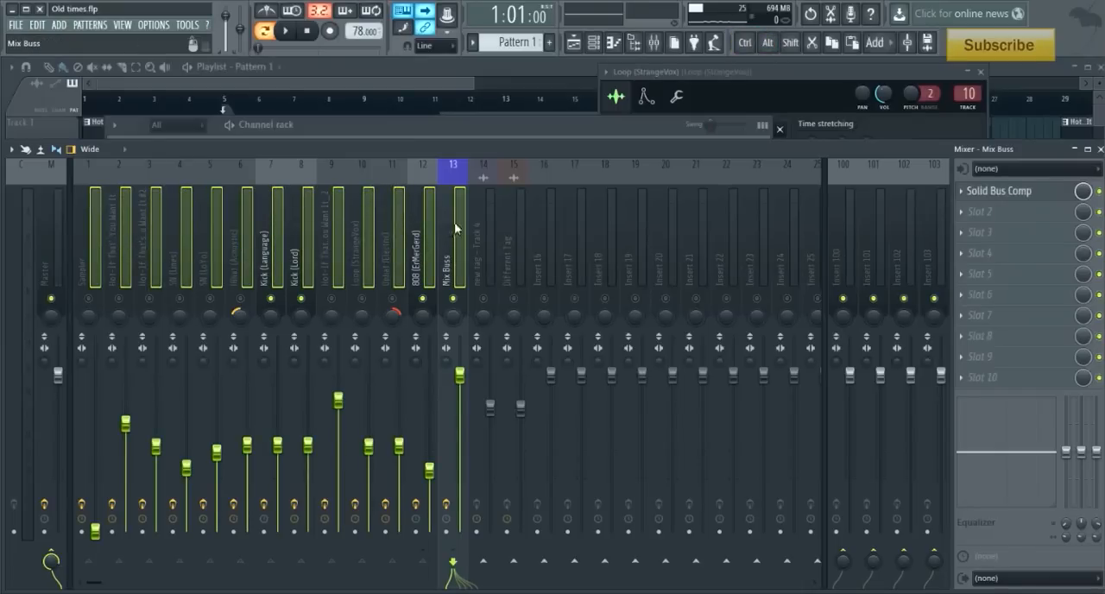
right_click(455, 227)
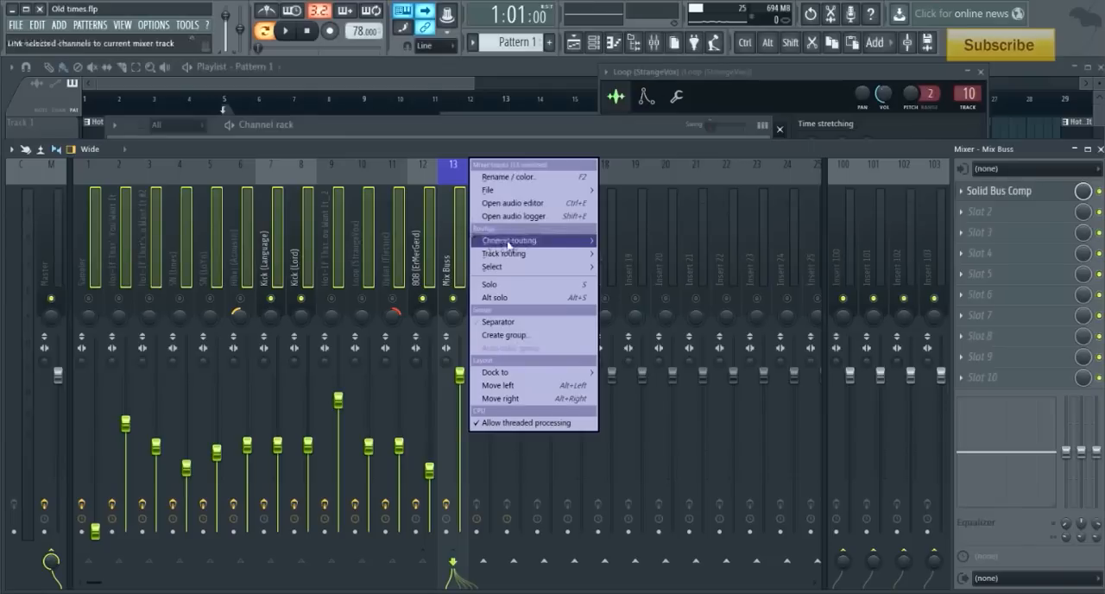
mouse_move(510, 245)
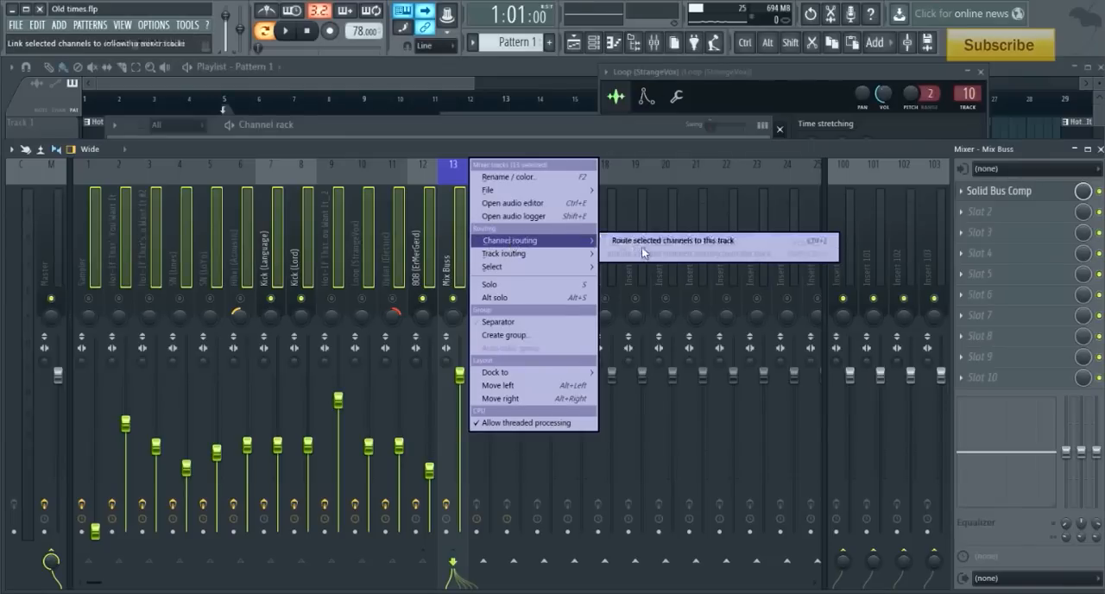
mouse_move(522, 261)
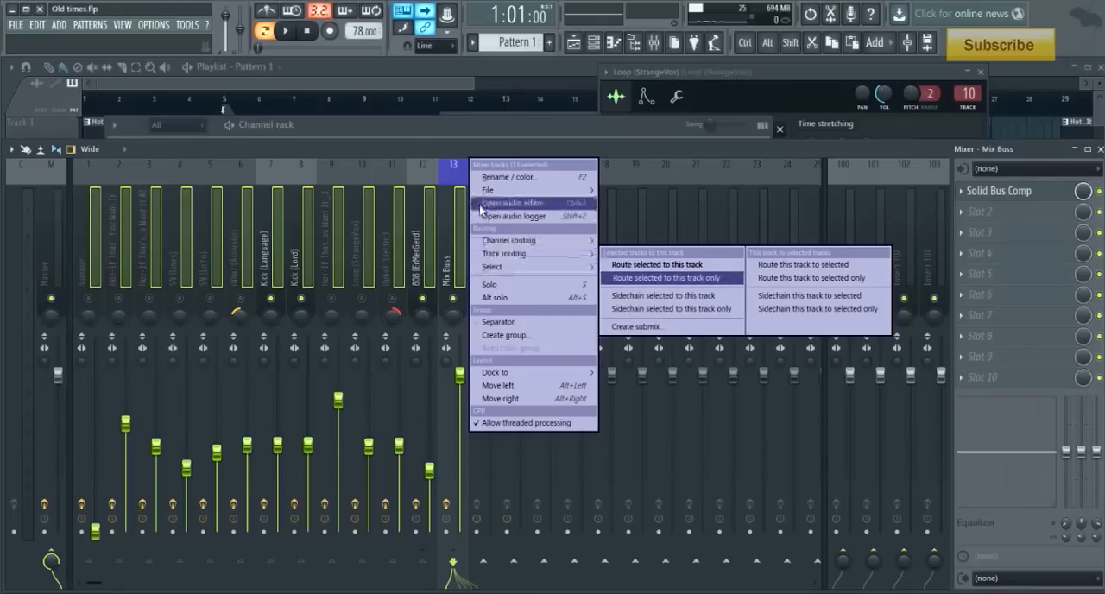
click(328, 219)
click(450, 227)
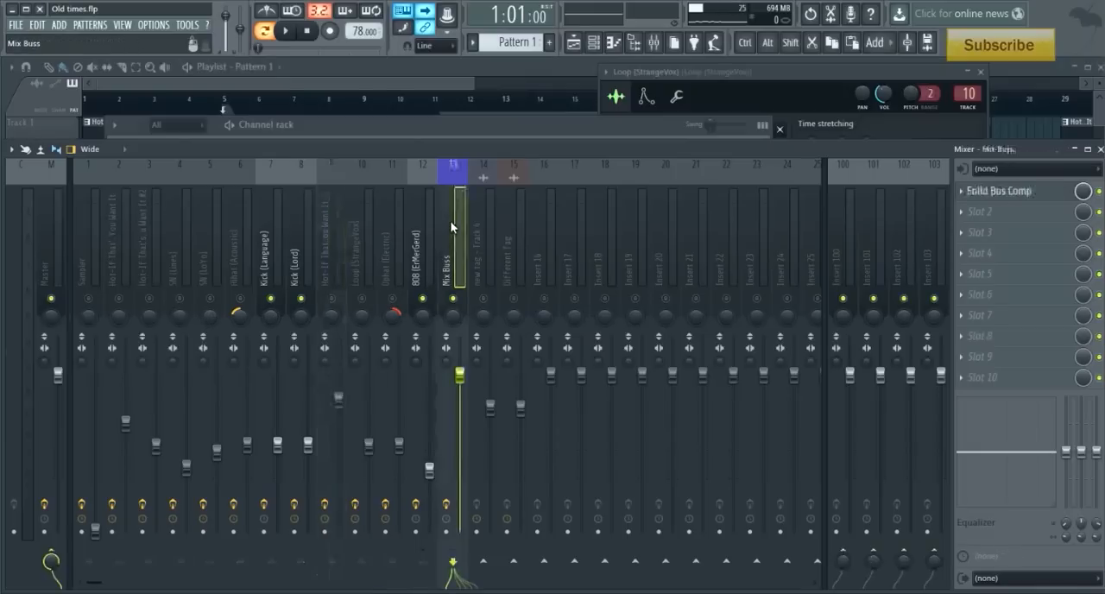
- Compare the effect chains on the Master, Mix Buss and Sampler mixer tracks
click(51, 279)
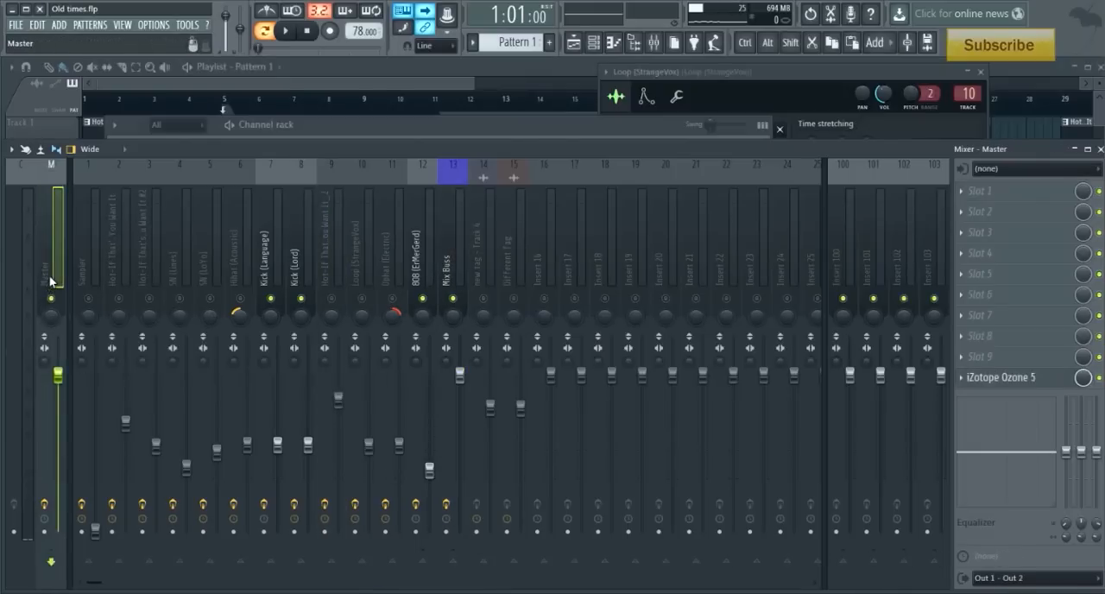
click(457, 273)
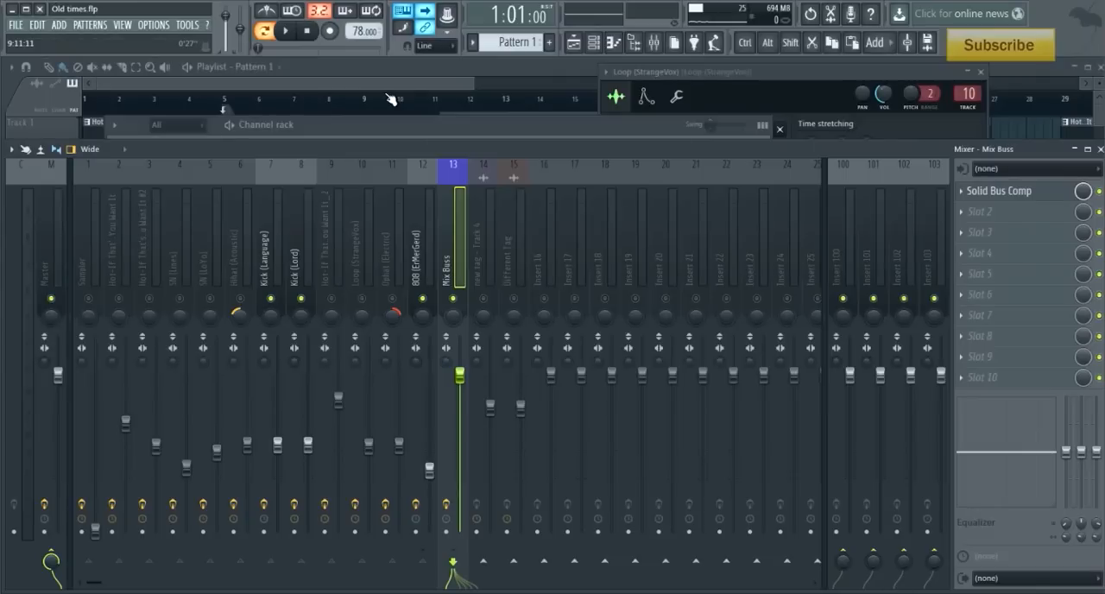
click(62, 233)
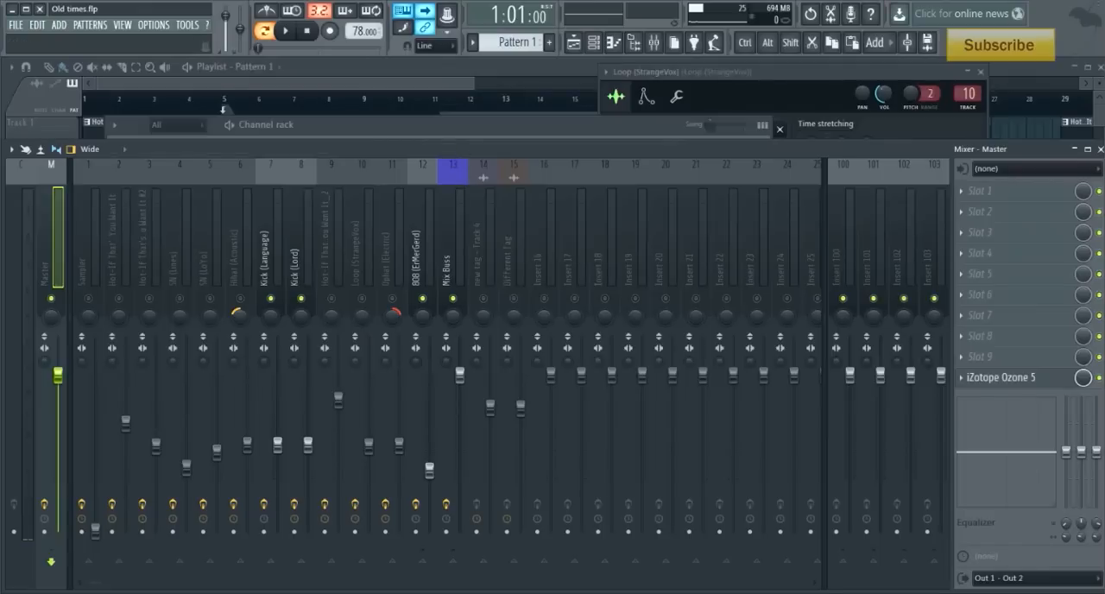
click(455, 246)
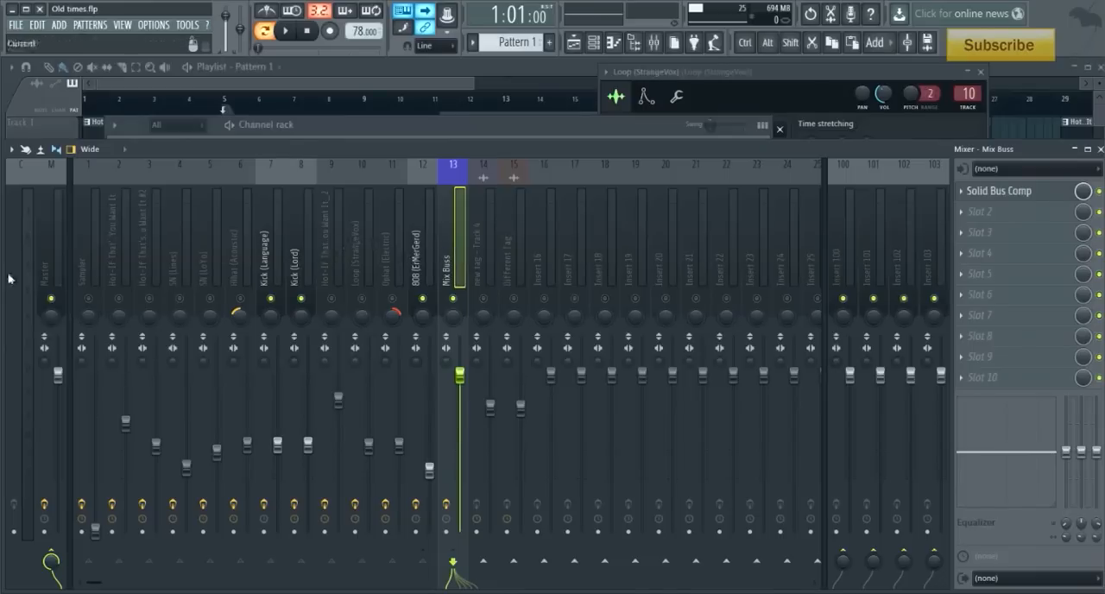
click(137, 263)
click(84, 266)
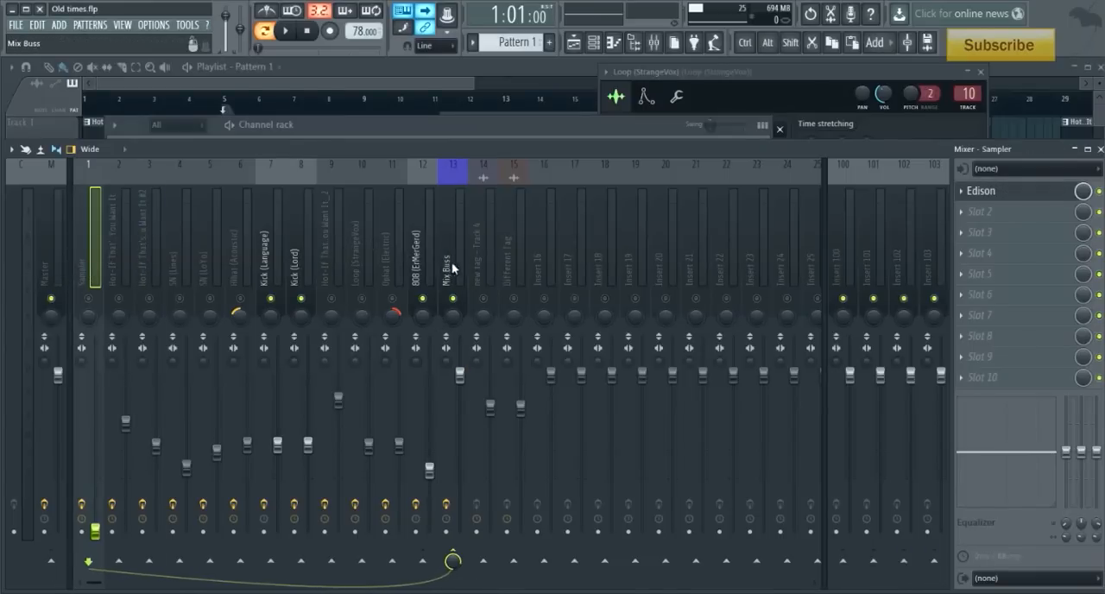
- Open iZotope Ozone 5 on the Master and review its Equalizer, Harmonic Exciter, Stereo Imaging and Maximizer settings, including Intersample detection
click(49, 263)
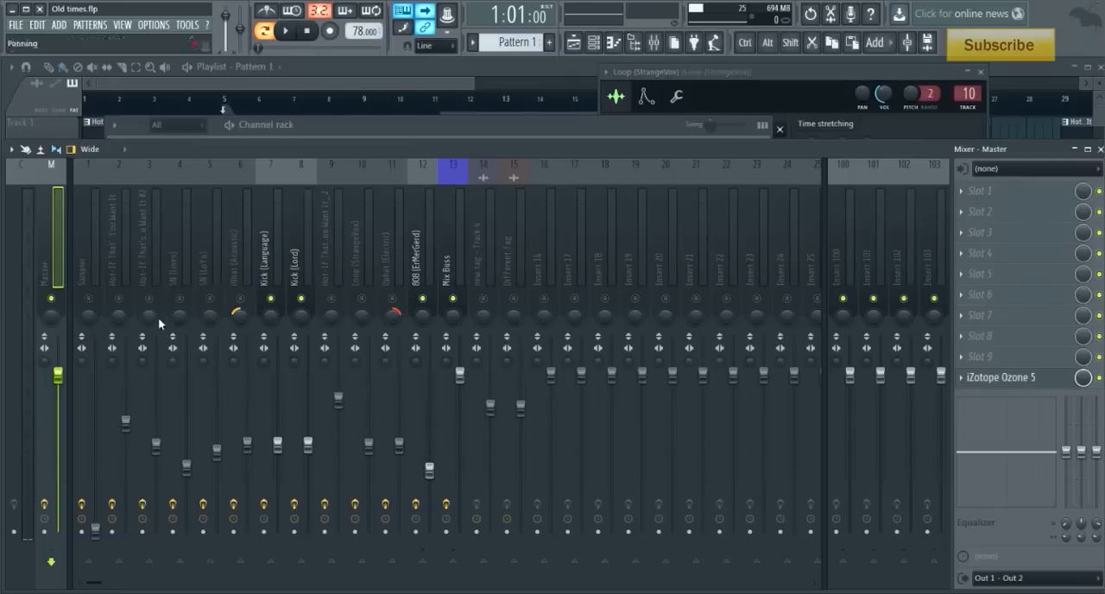
click(993, 386)
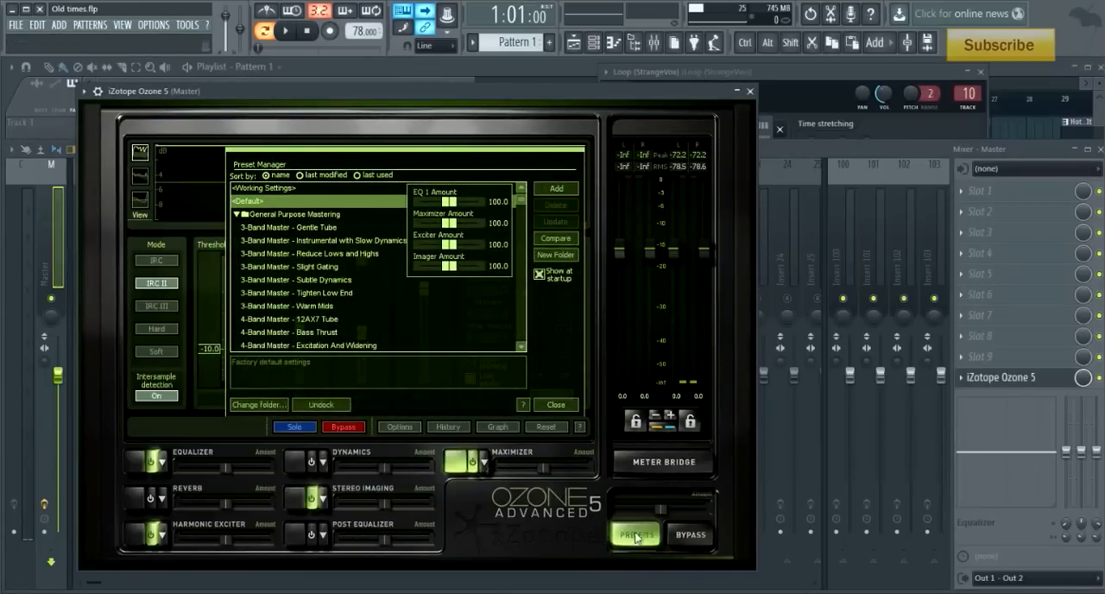
click(566, 406)
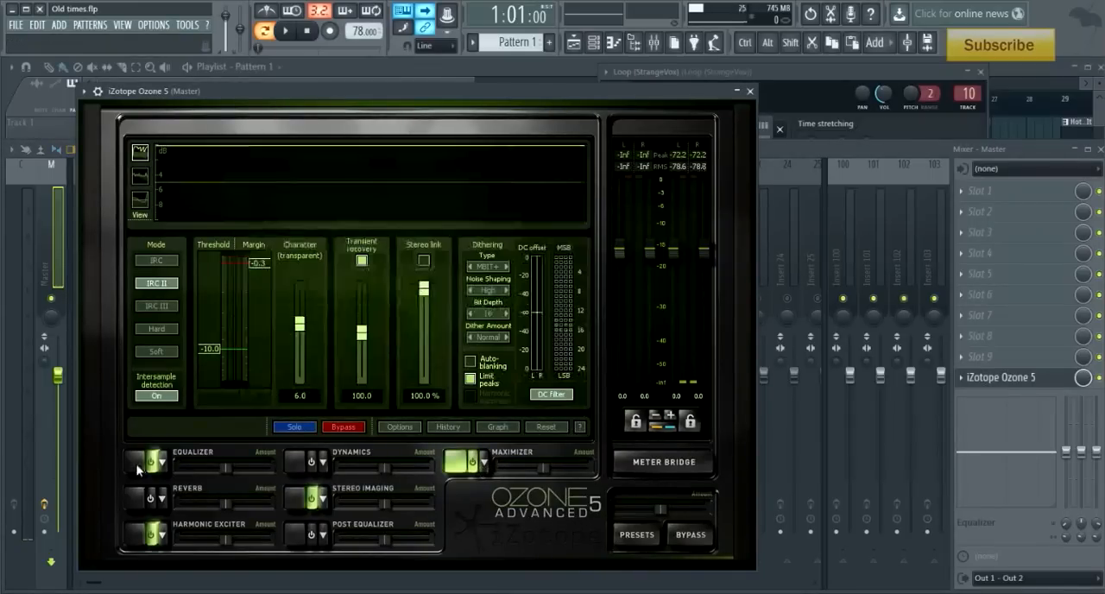
click(145, 461)
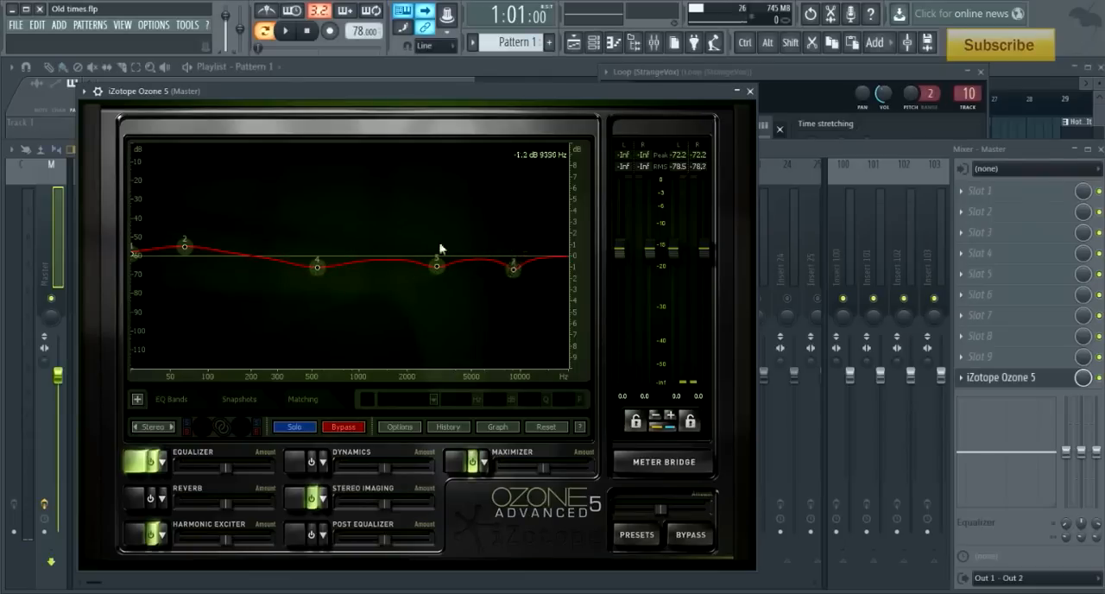
click(143, 536)
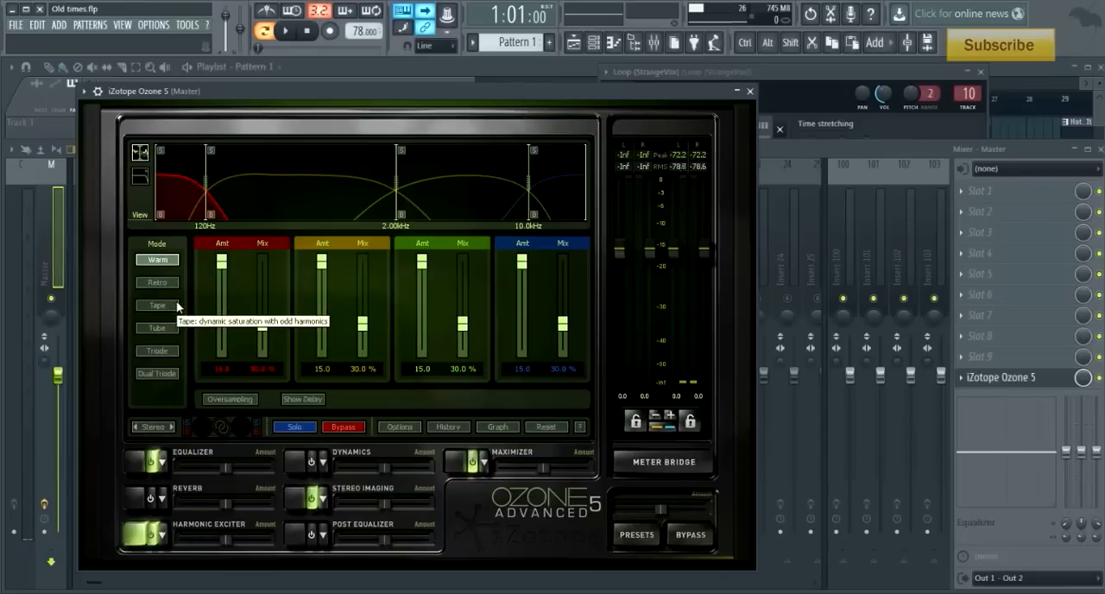
click(309, 499)
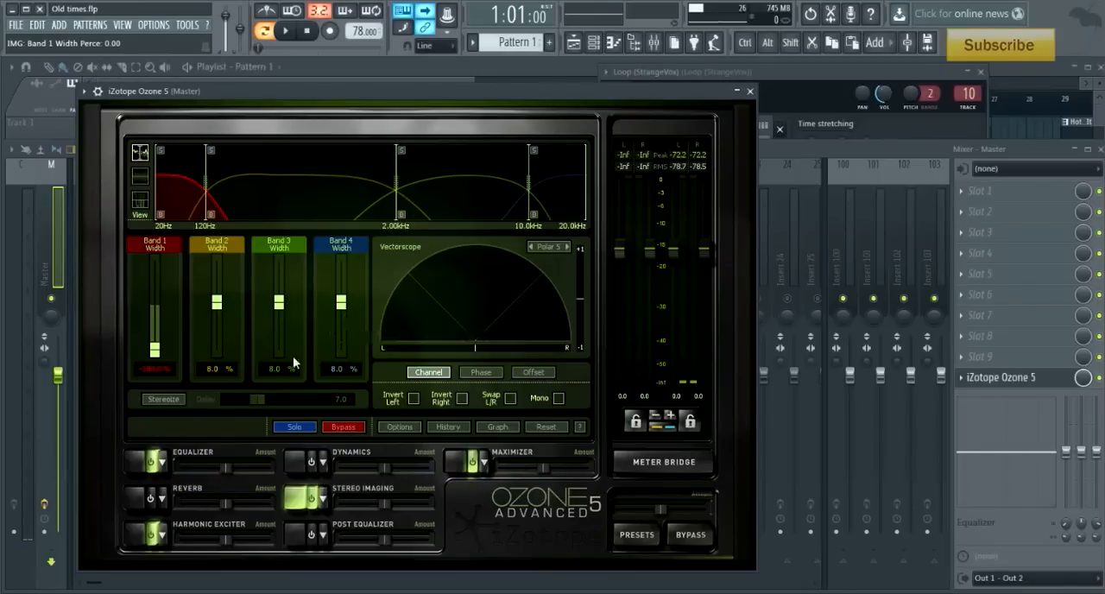
click(458, 464)
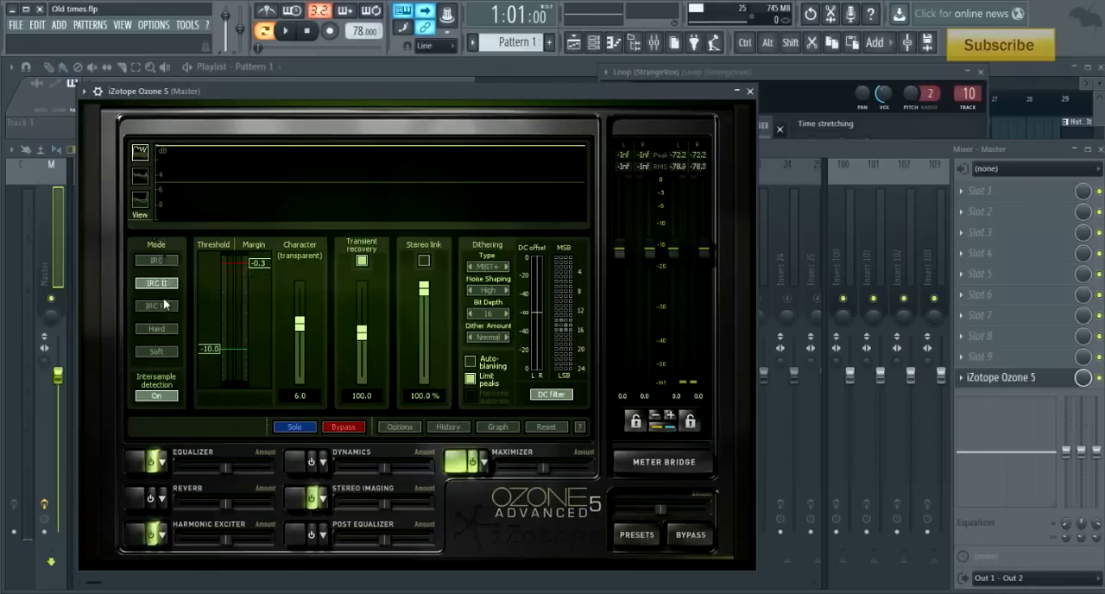
click(156, 395)
click(750, 92)
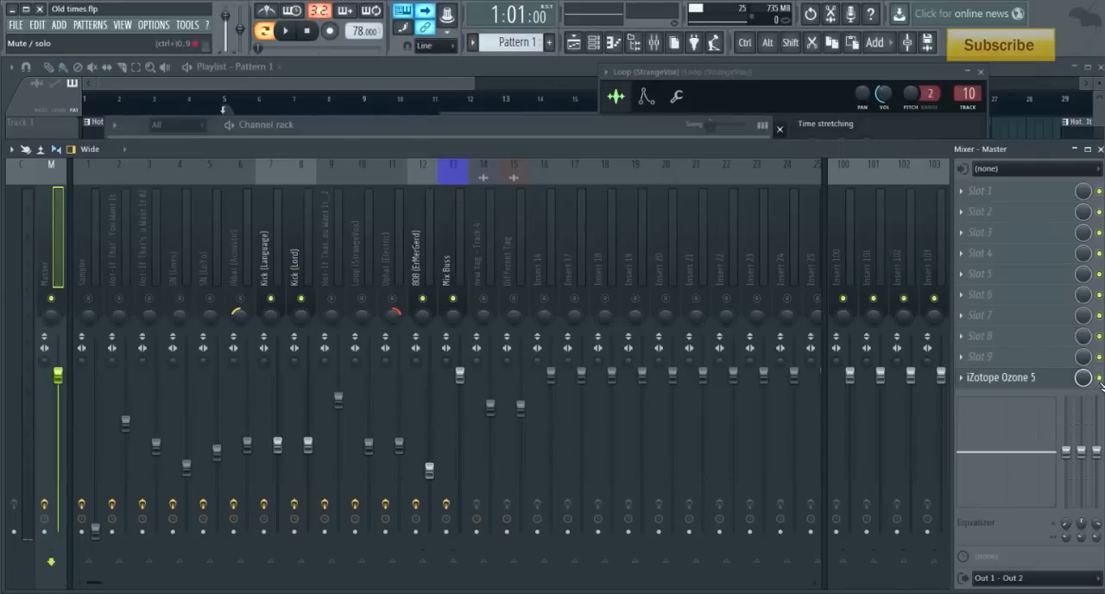
- Unmute all mixer tracks except the Hot-If sample on track 9, and play the beat with Ozone 5 off and on
right_click(300, 299)
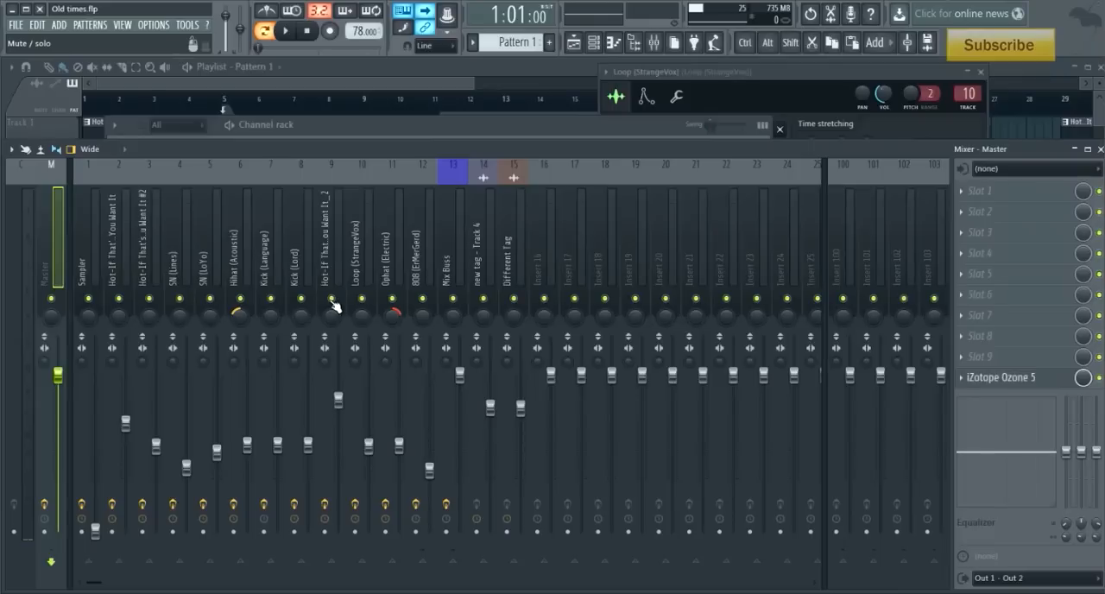
click(331, 300)
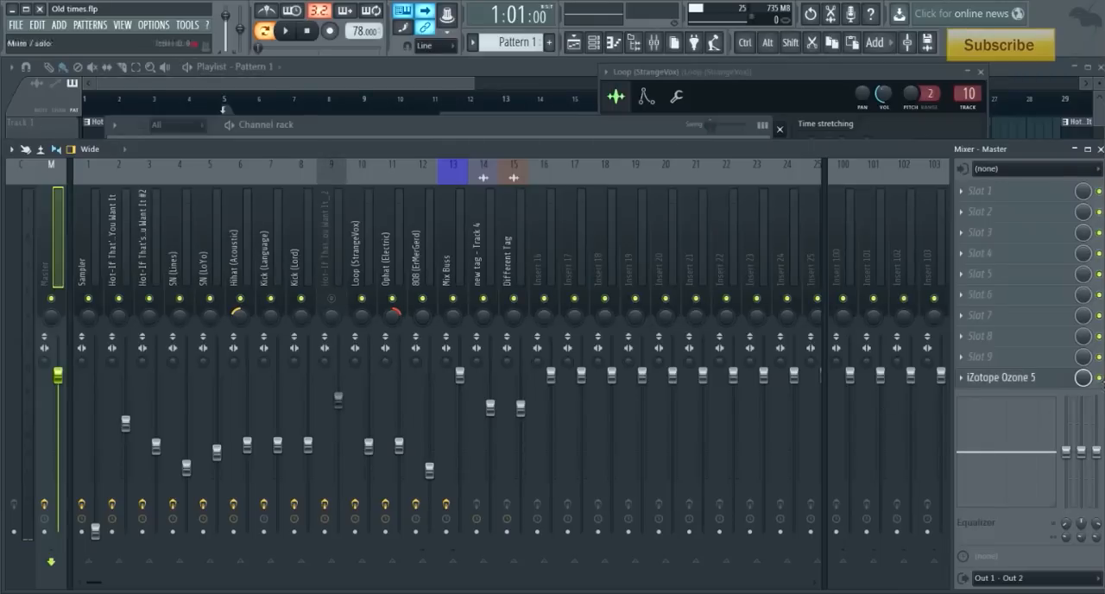
key(space)
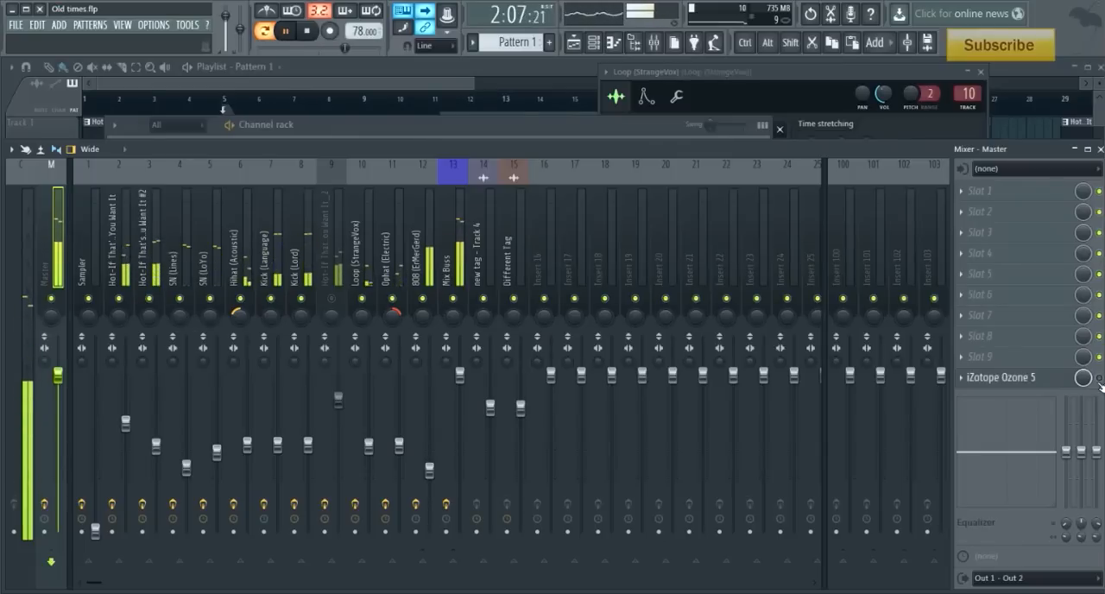
key(space)
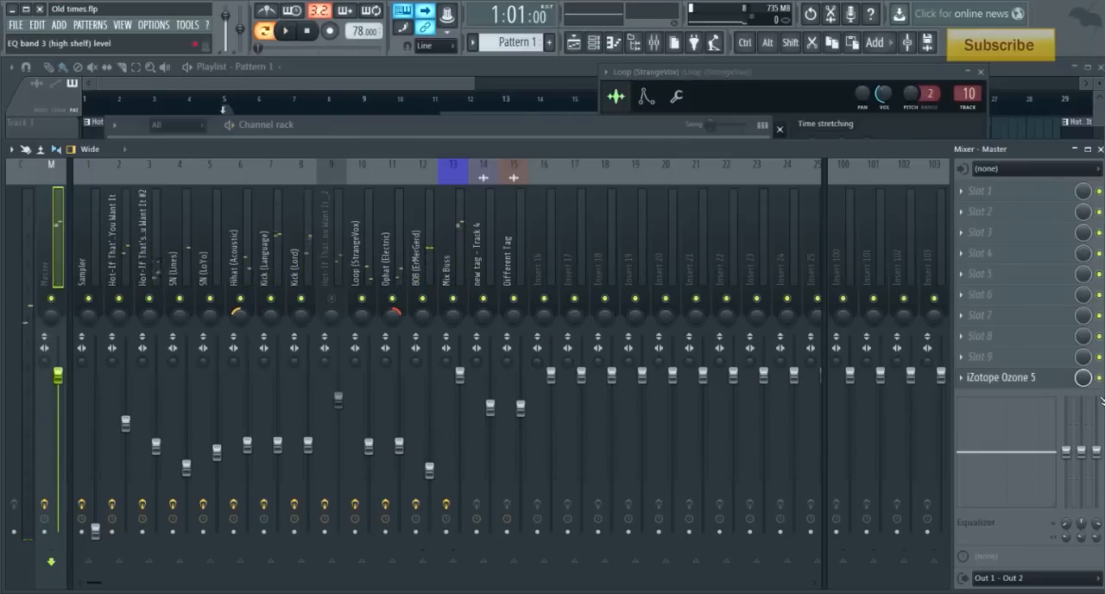
key(space)
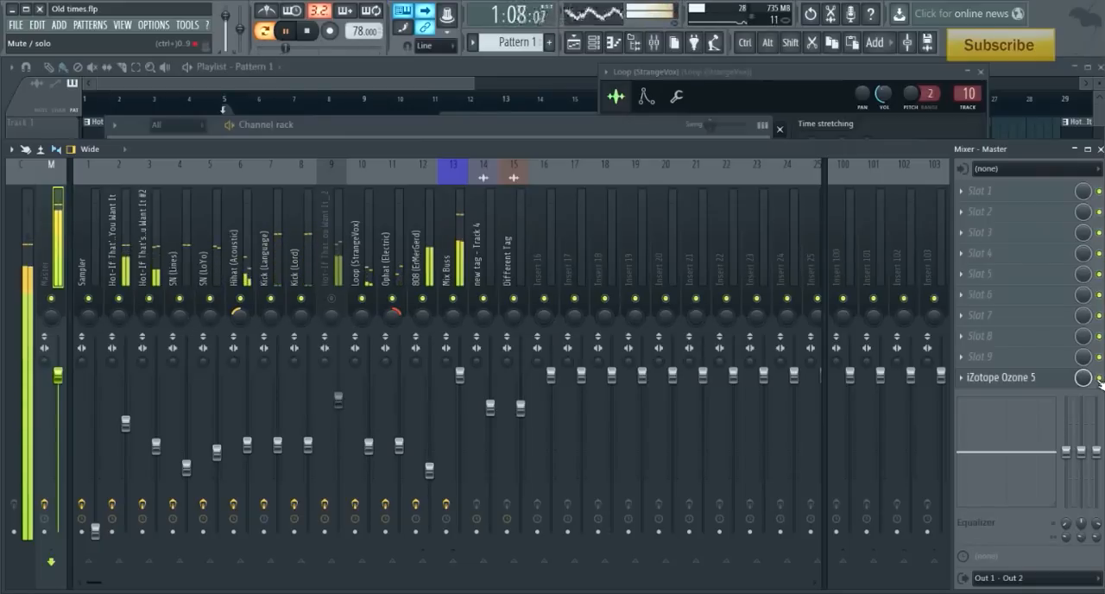
key(space)
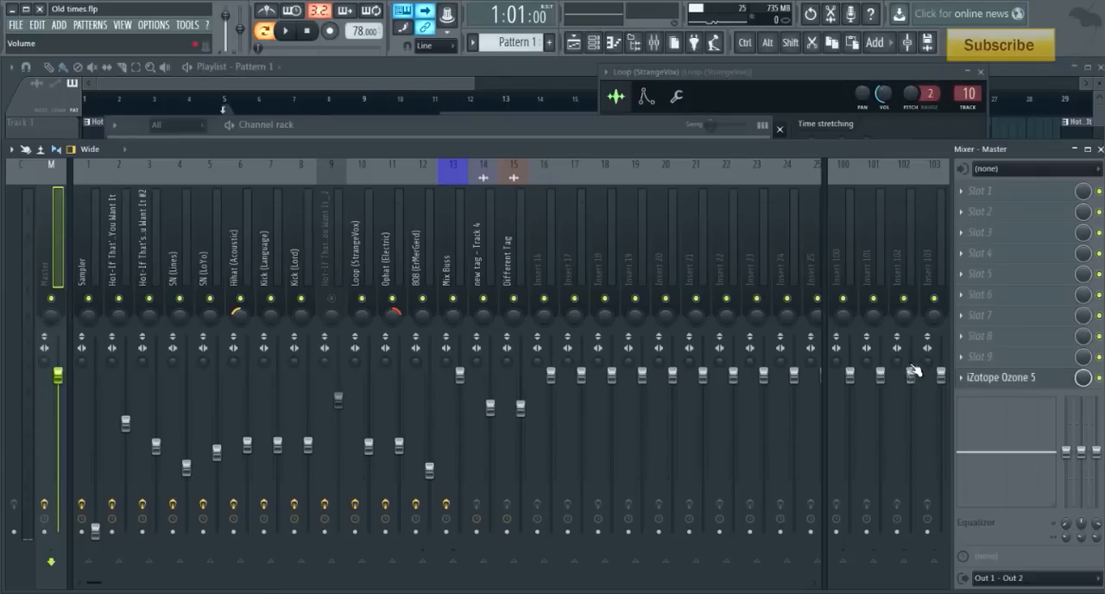
- Show the playlist and review the full arrangement, including the master volume envelope and the repeated tag clips
click(362, 86)
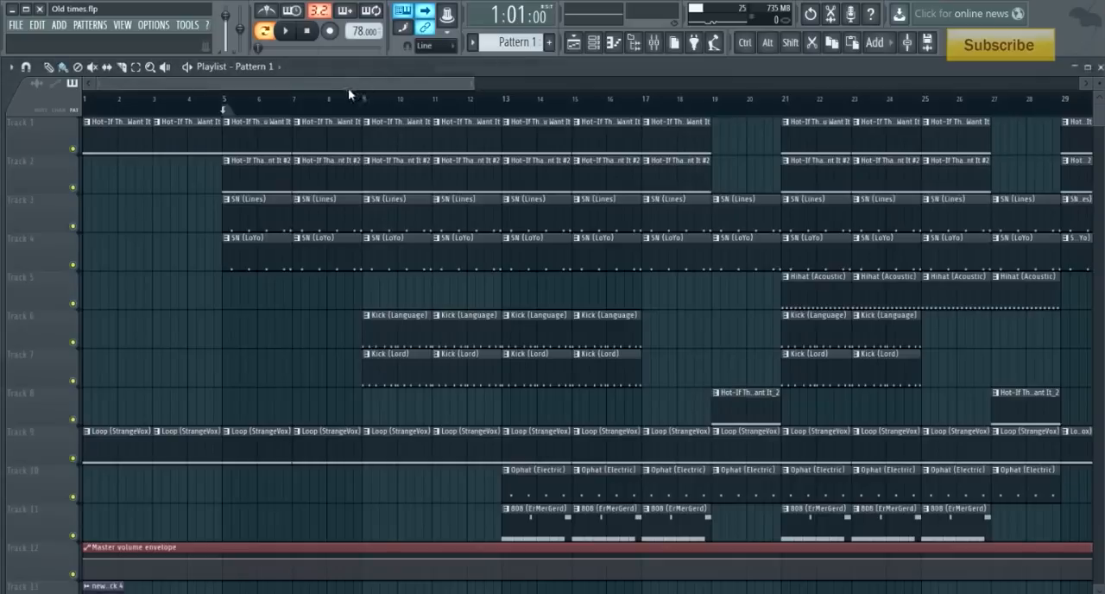
scroll(390, 105, down, 3)
scroll(394, 104, down, 1)
scroll(478, 212, down, 5)
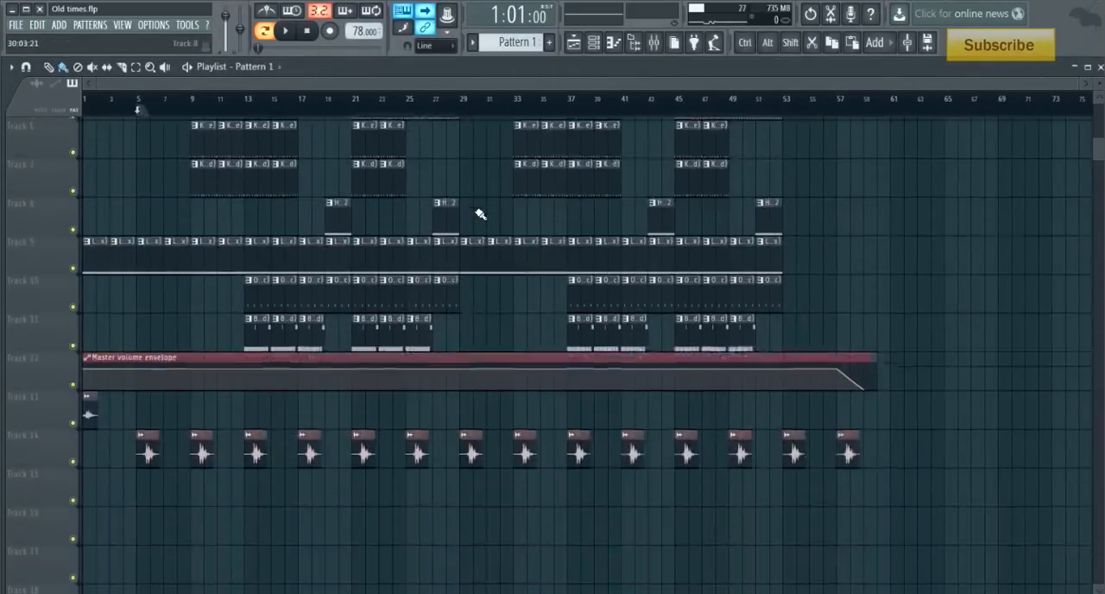
scroll(463, 227, up, 5)
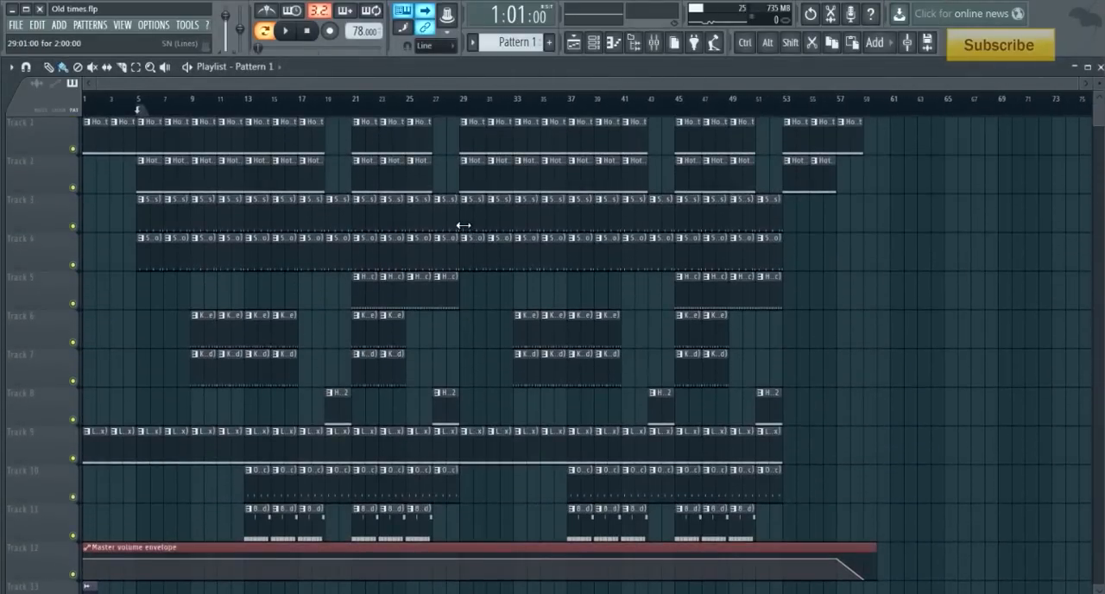